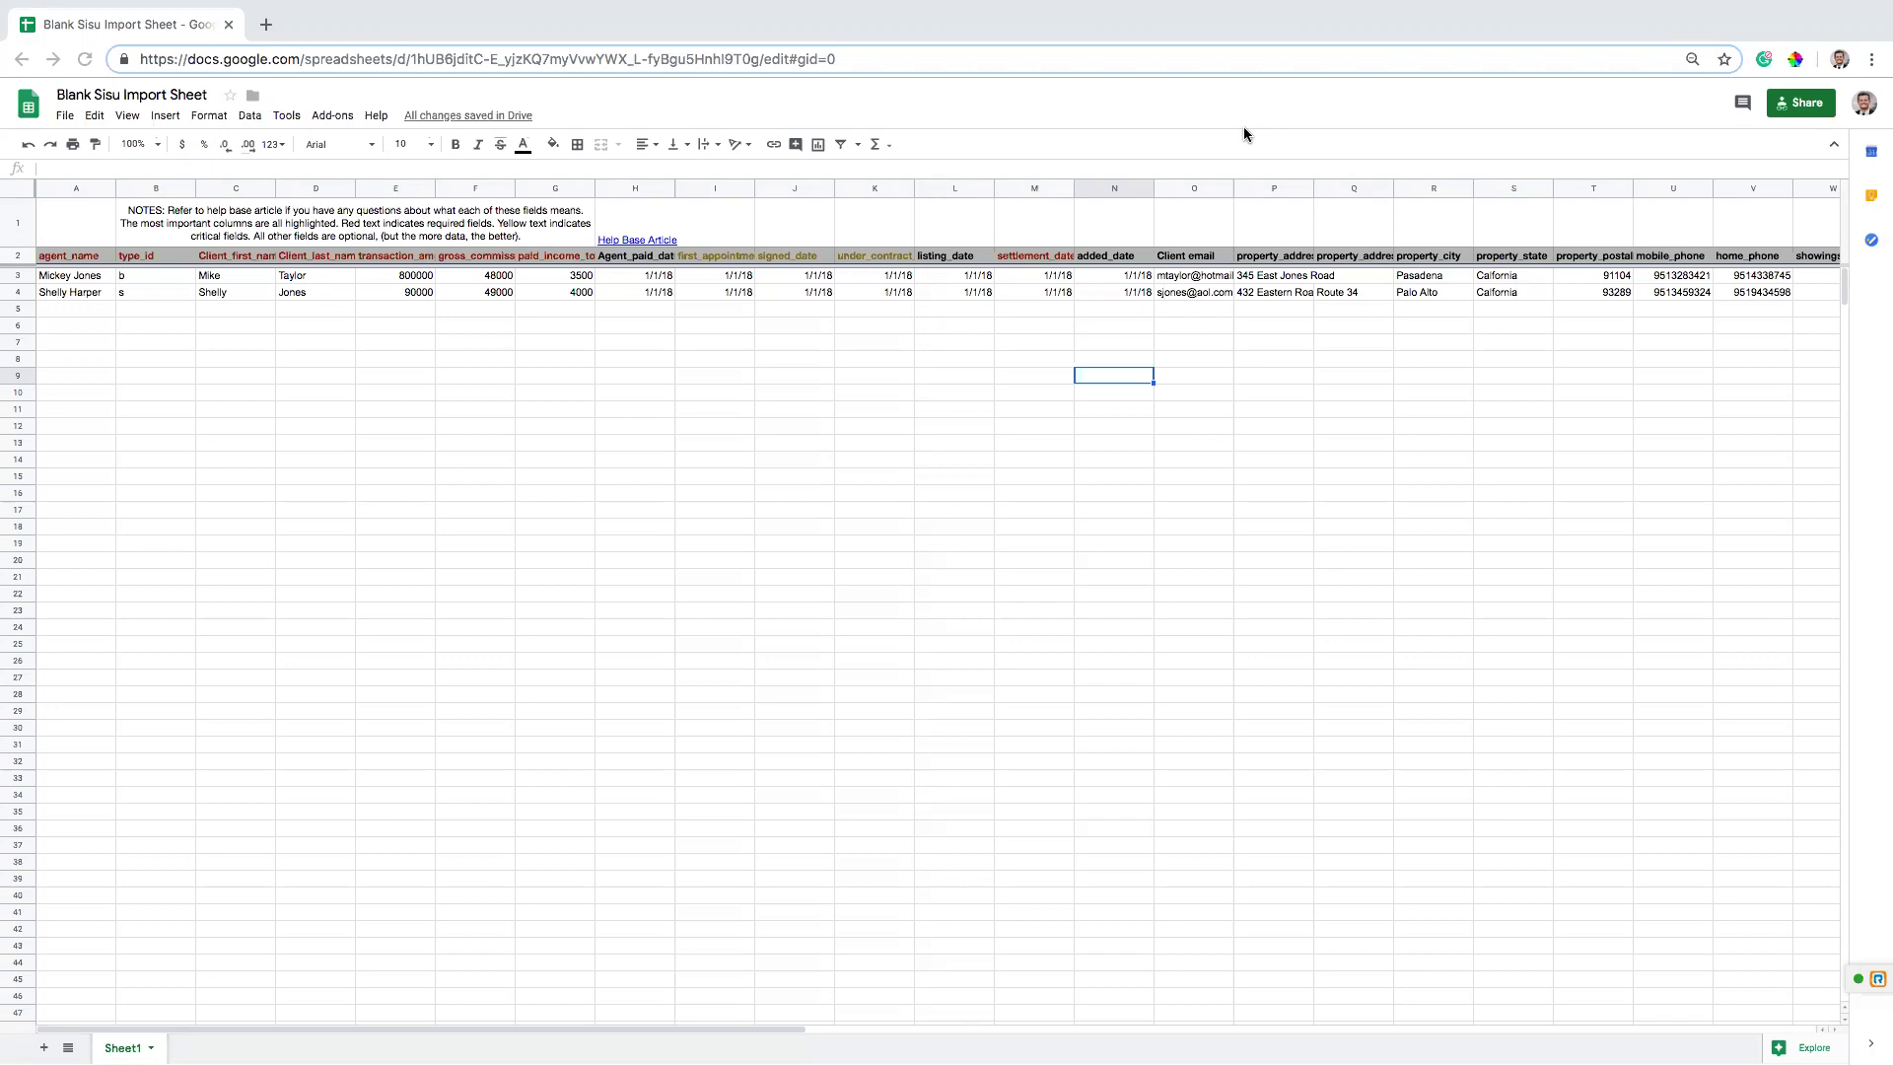
# - Review the two sample agent names and glance at the File menu for copying the sheet
pyautogui.click(163, 340)
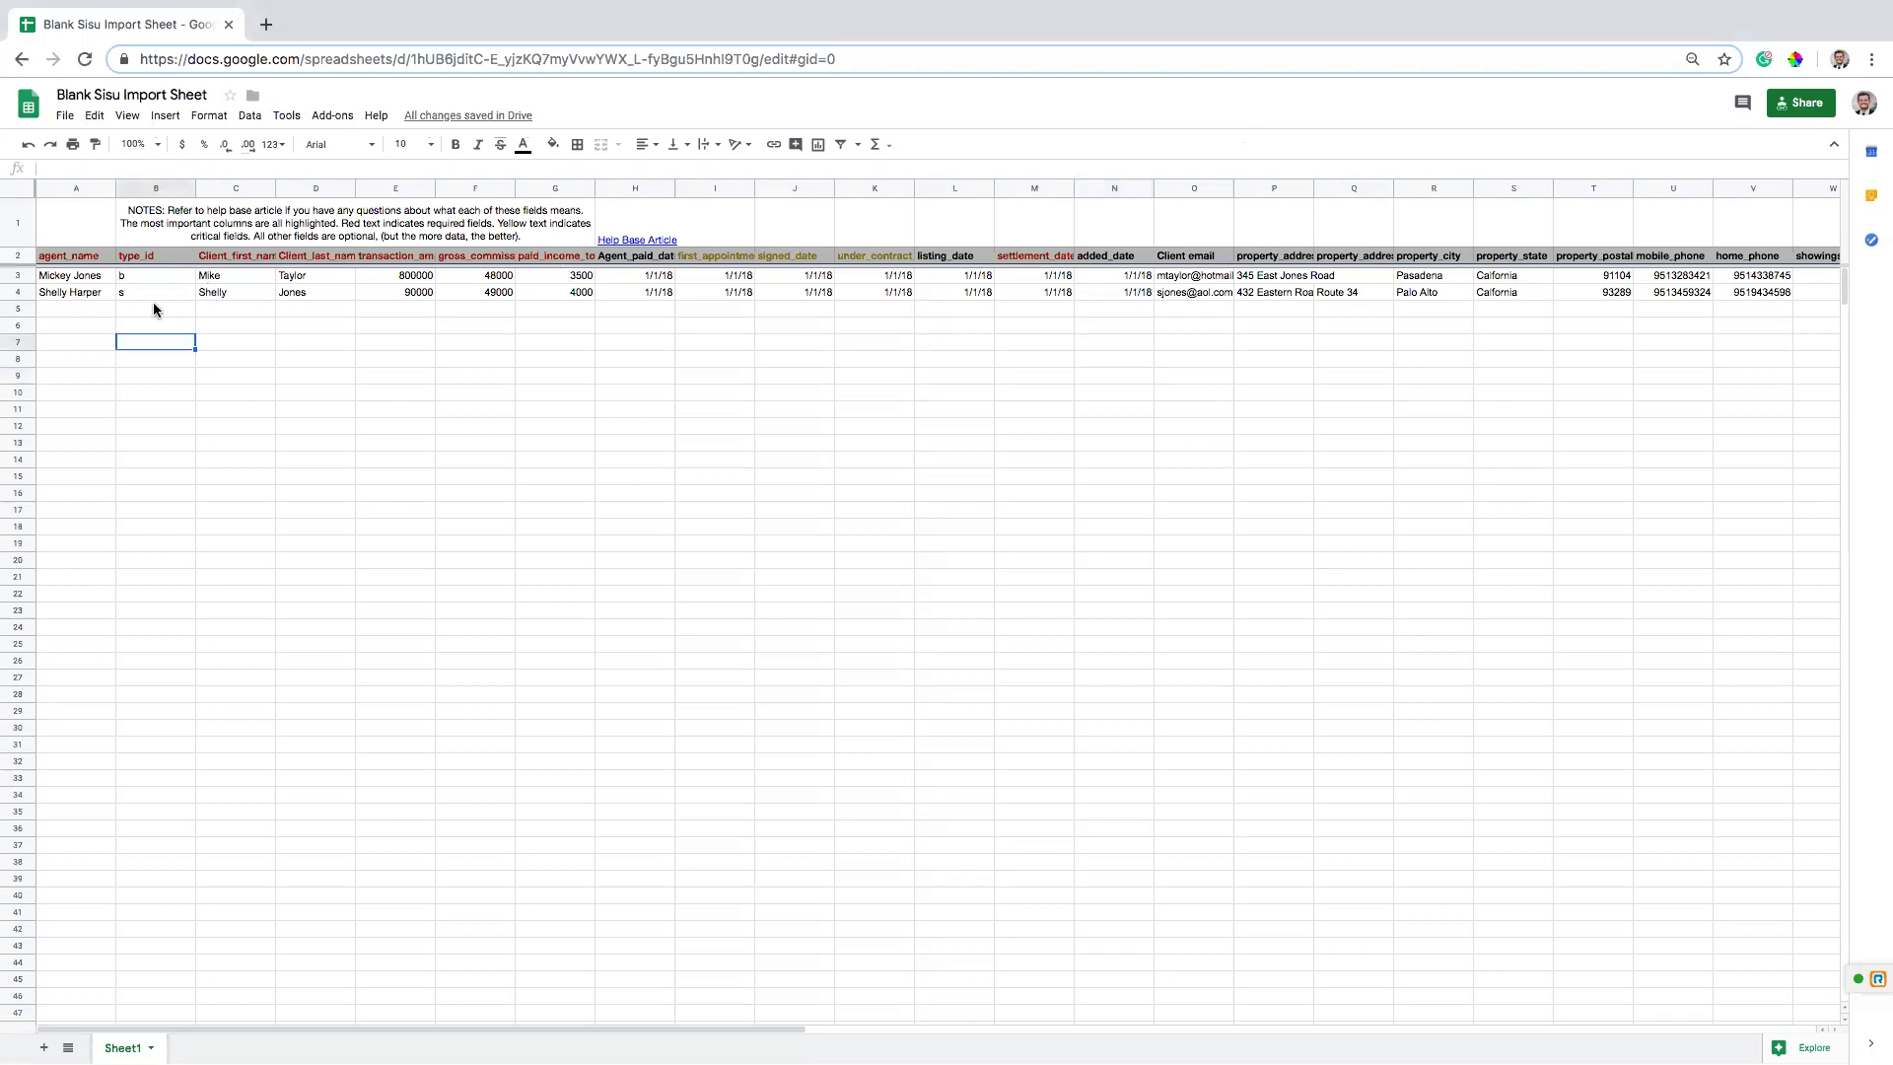
pyautogui.click(49, 275)
pyautogui.click(57, 292)
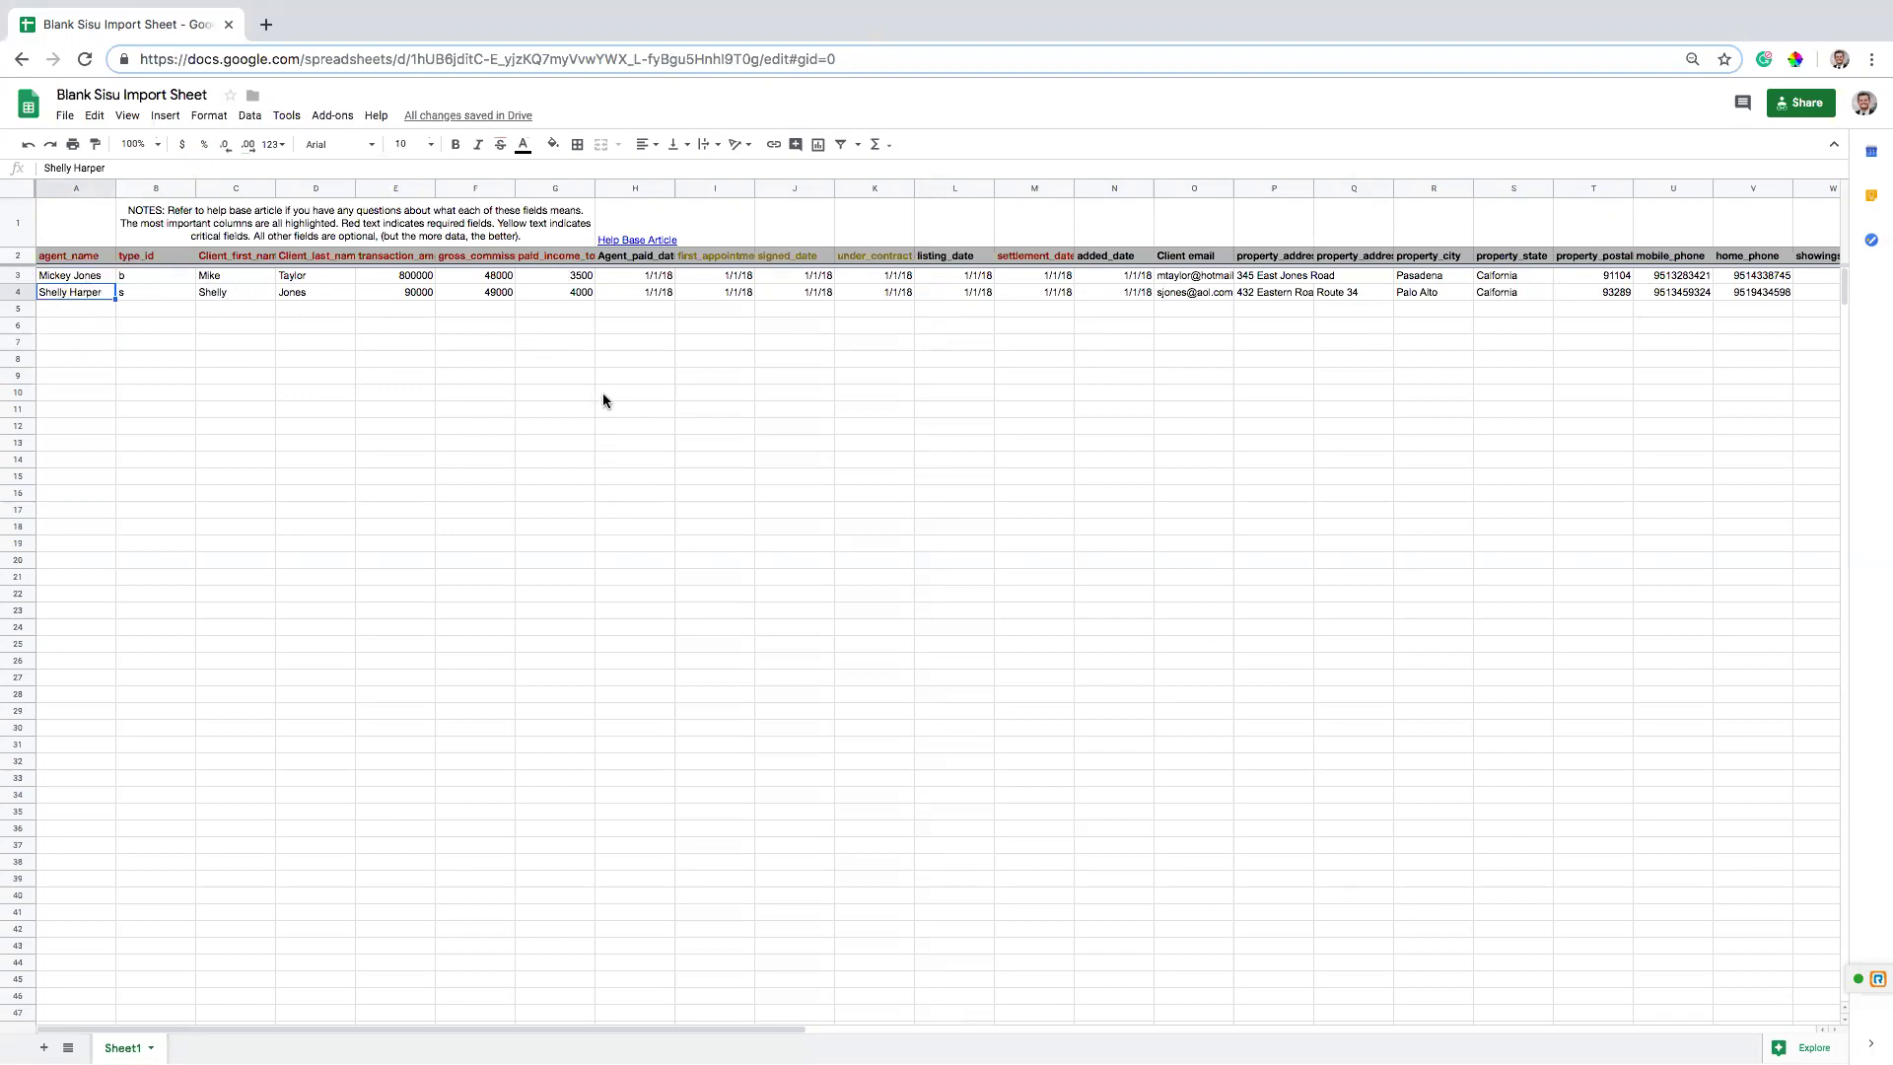
pyautogui.click(64, 115)
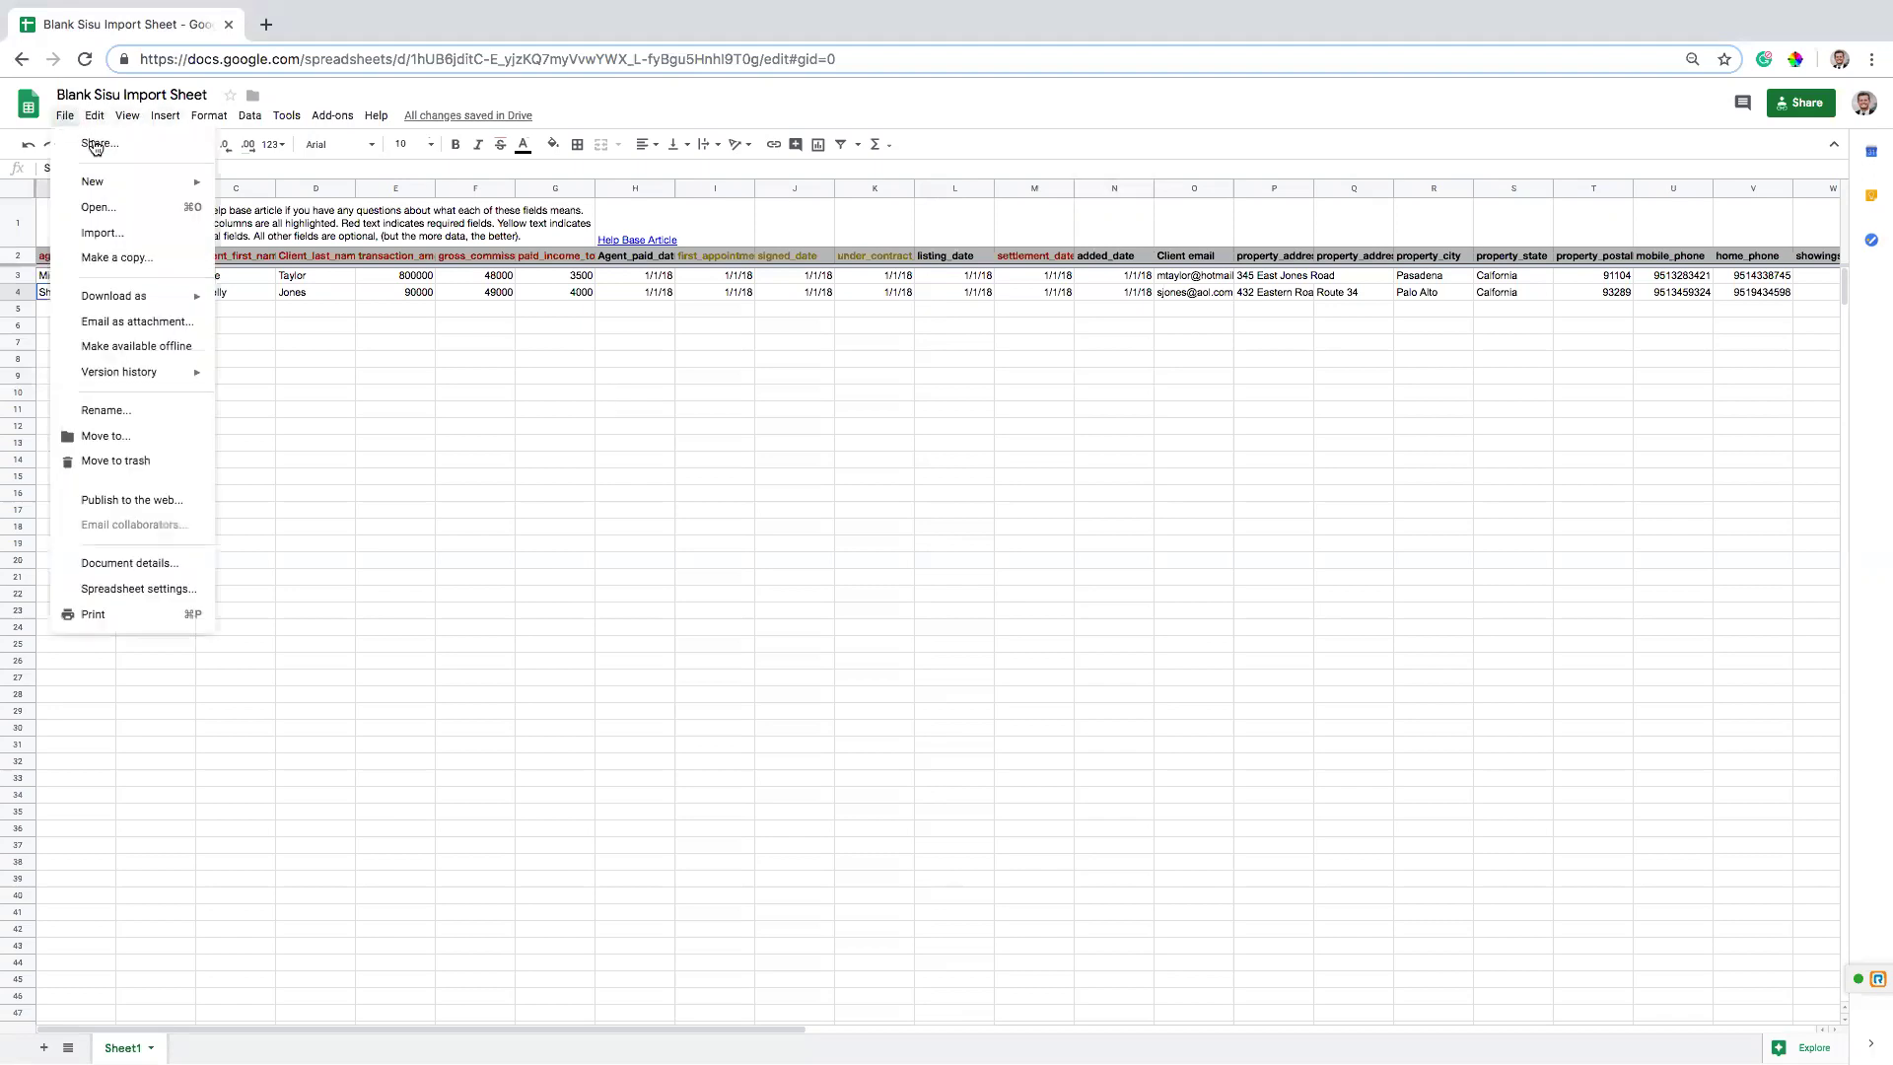
pyautogui.click(629, 377)
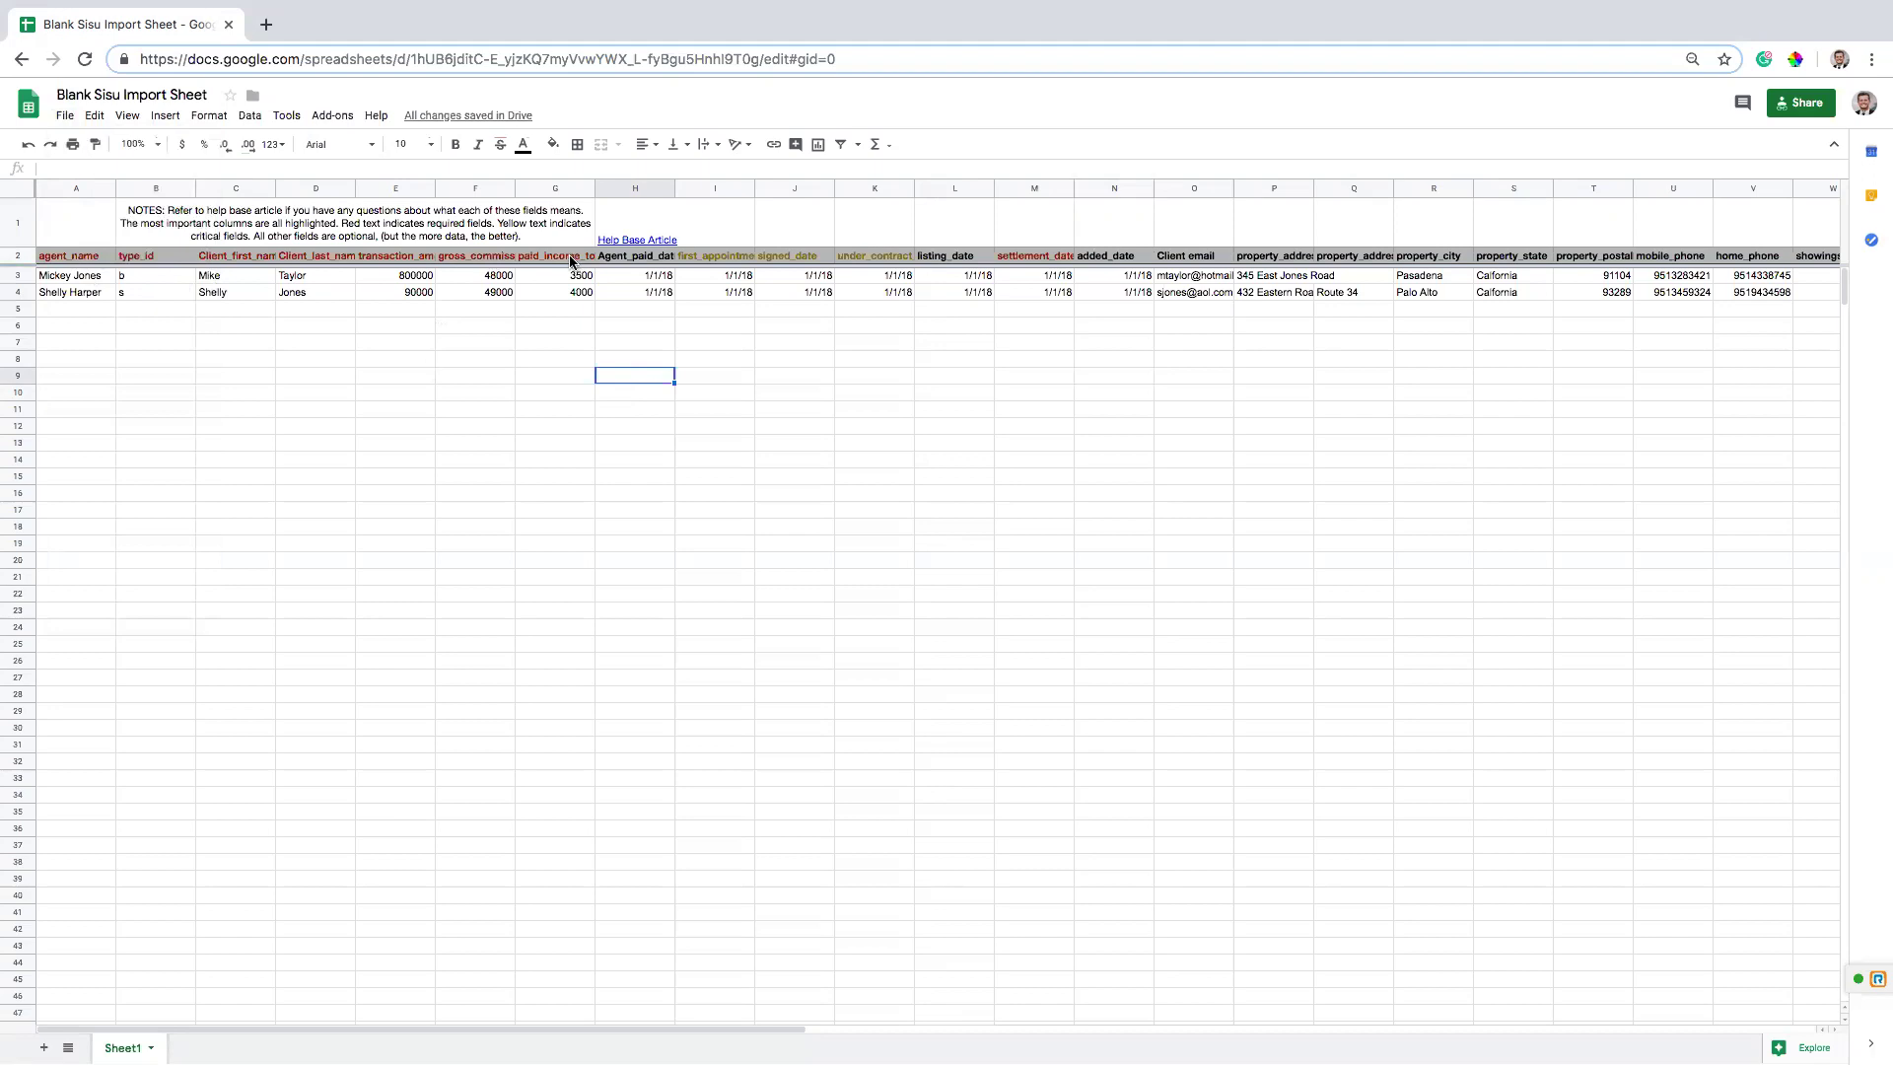
# - Walk through the column headings from agent_name and type_id to the signed and under-contract dates
pyautogui.click(84, 258)
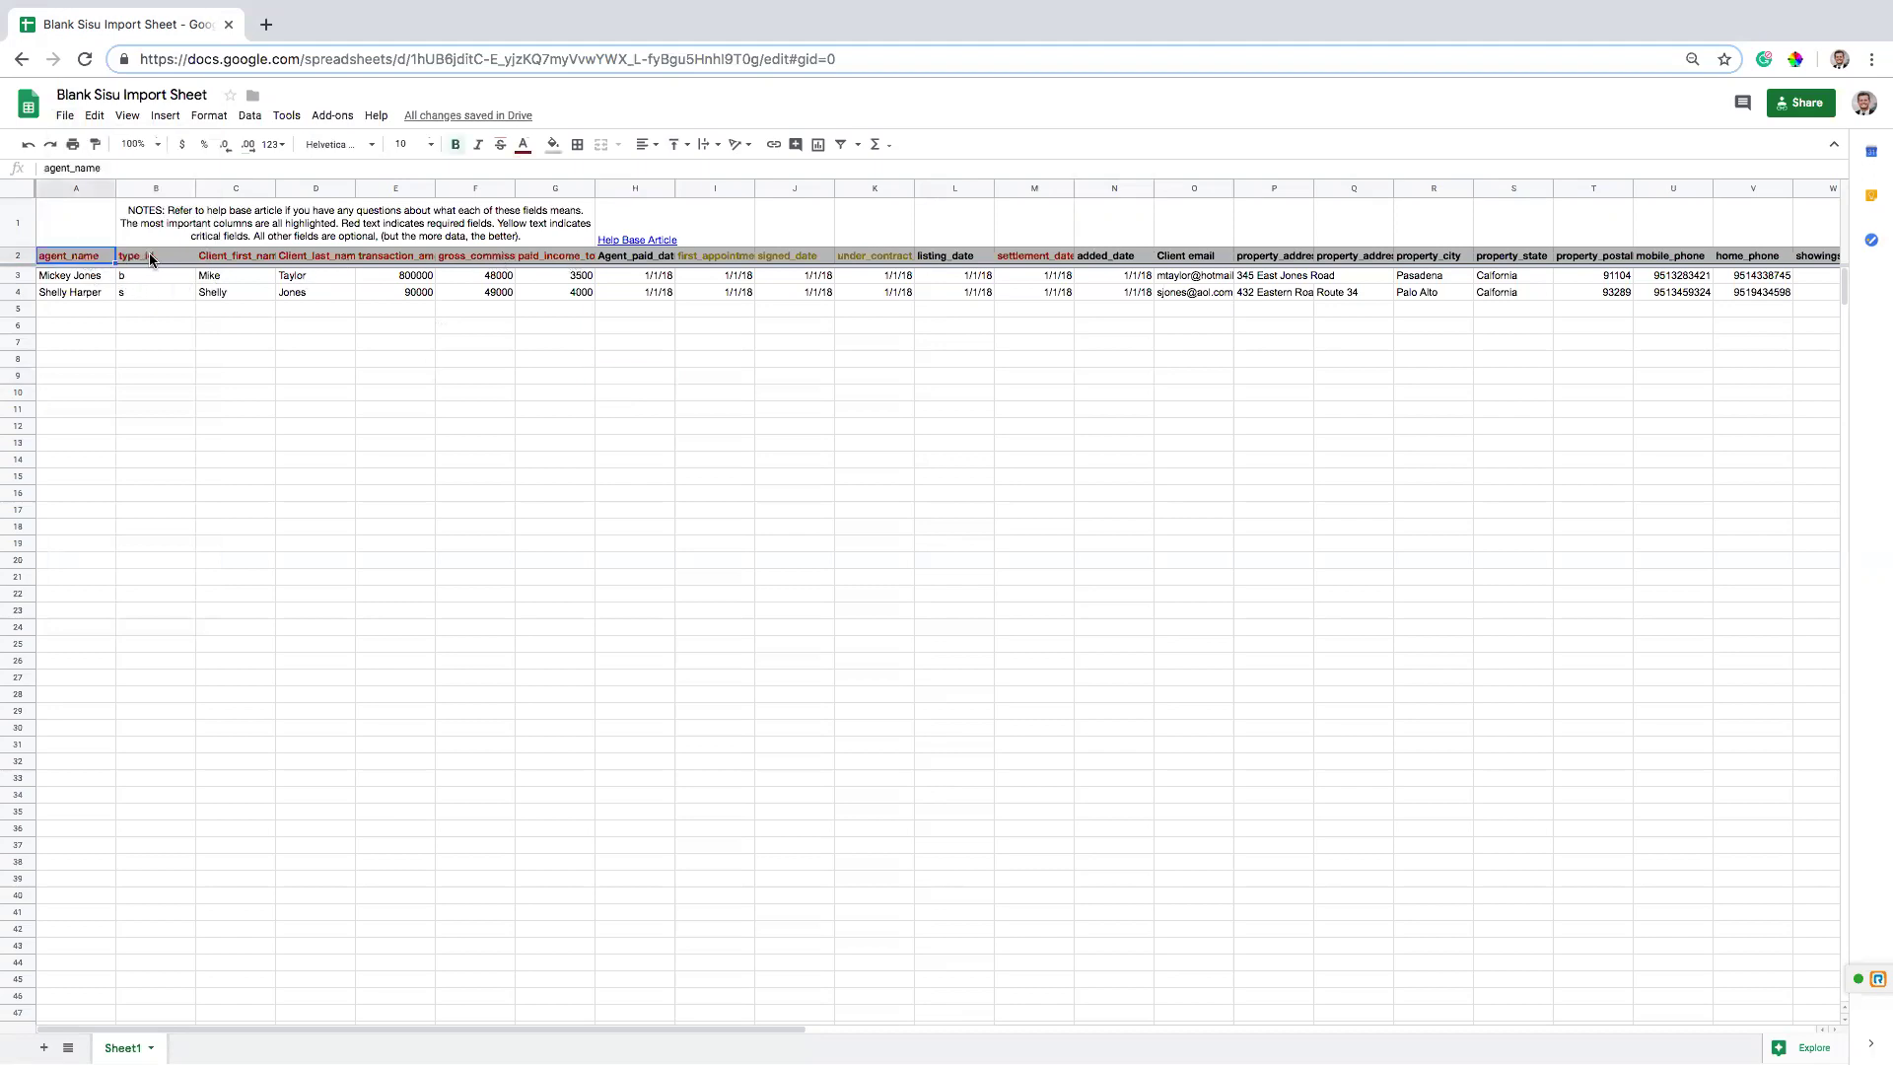
pyautogui.click(158, 258)
pyautogui.click(229, 258)
pyautogui.click(316, 259)
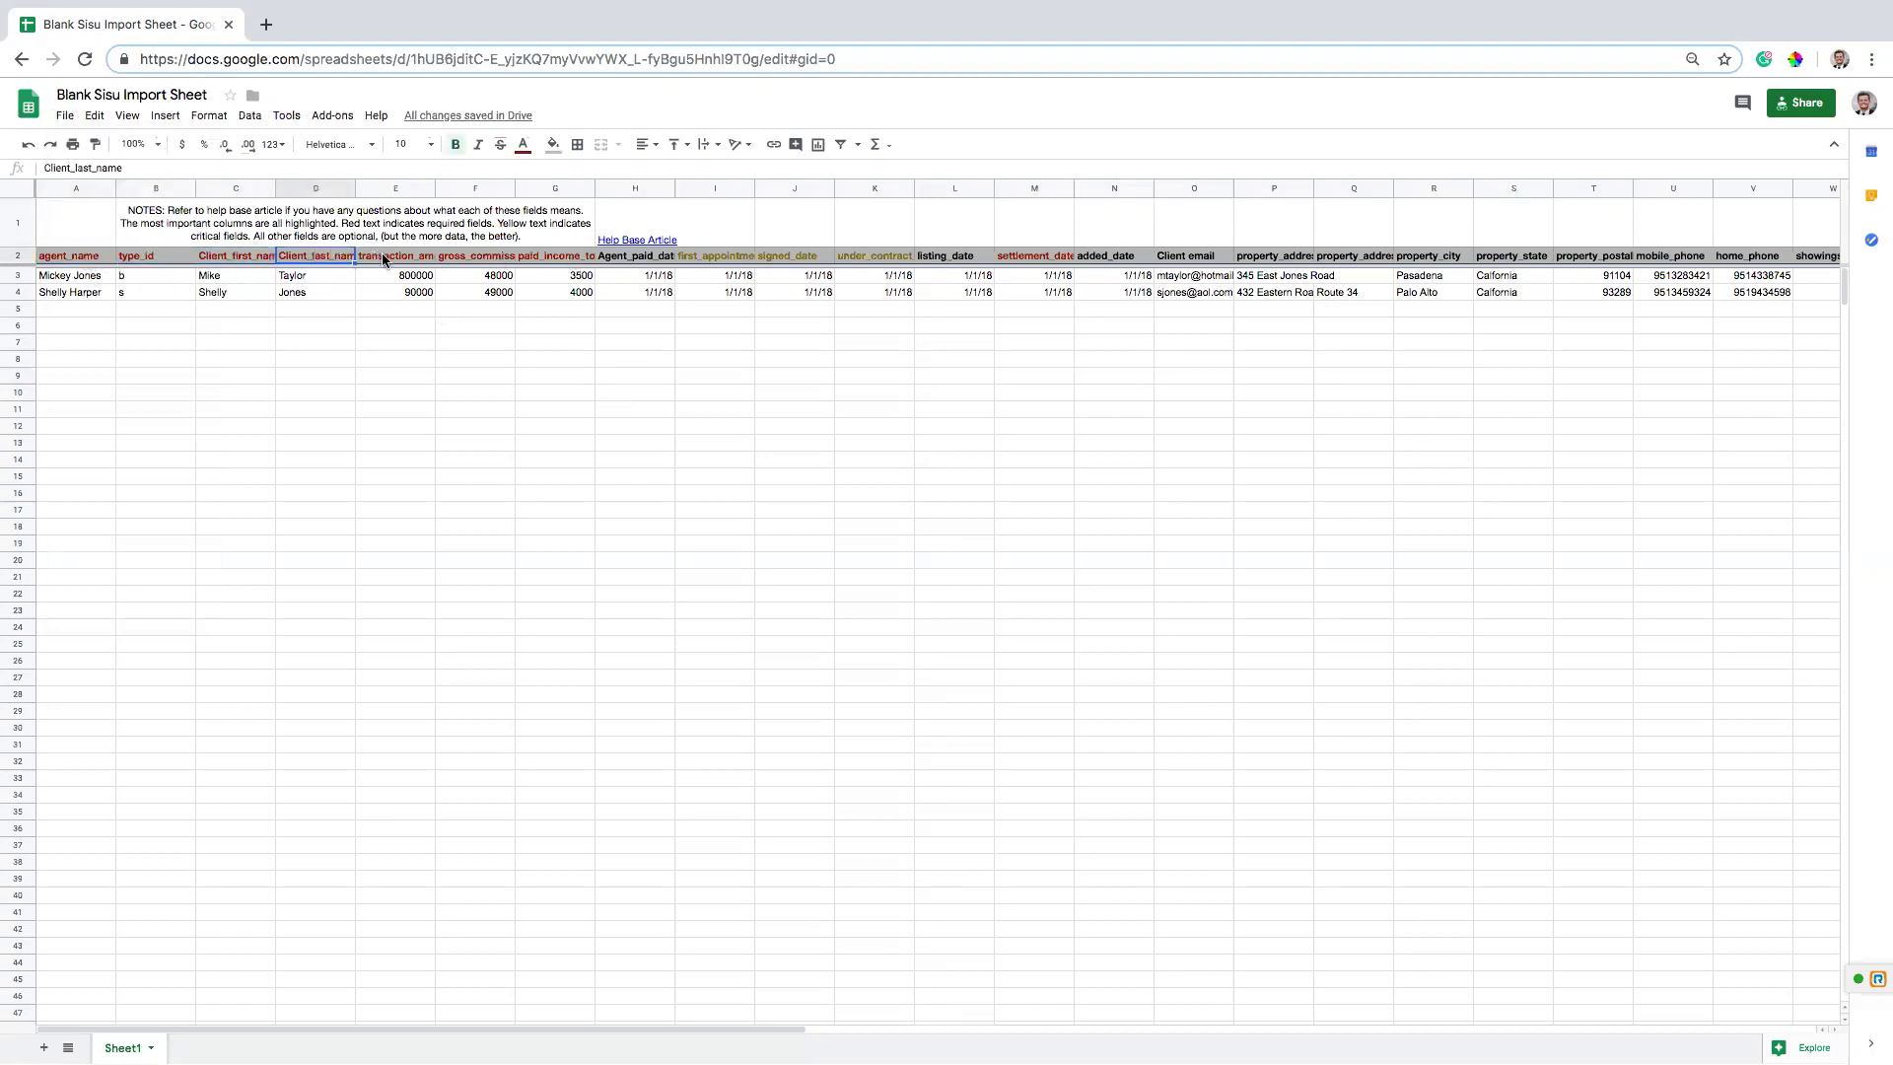
pyautogui.click(386, 259)
pyautogui.click(461, 258)
pyautogui.click(558, 259)
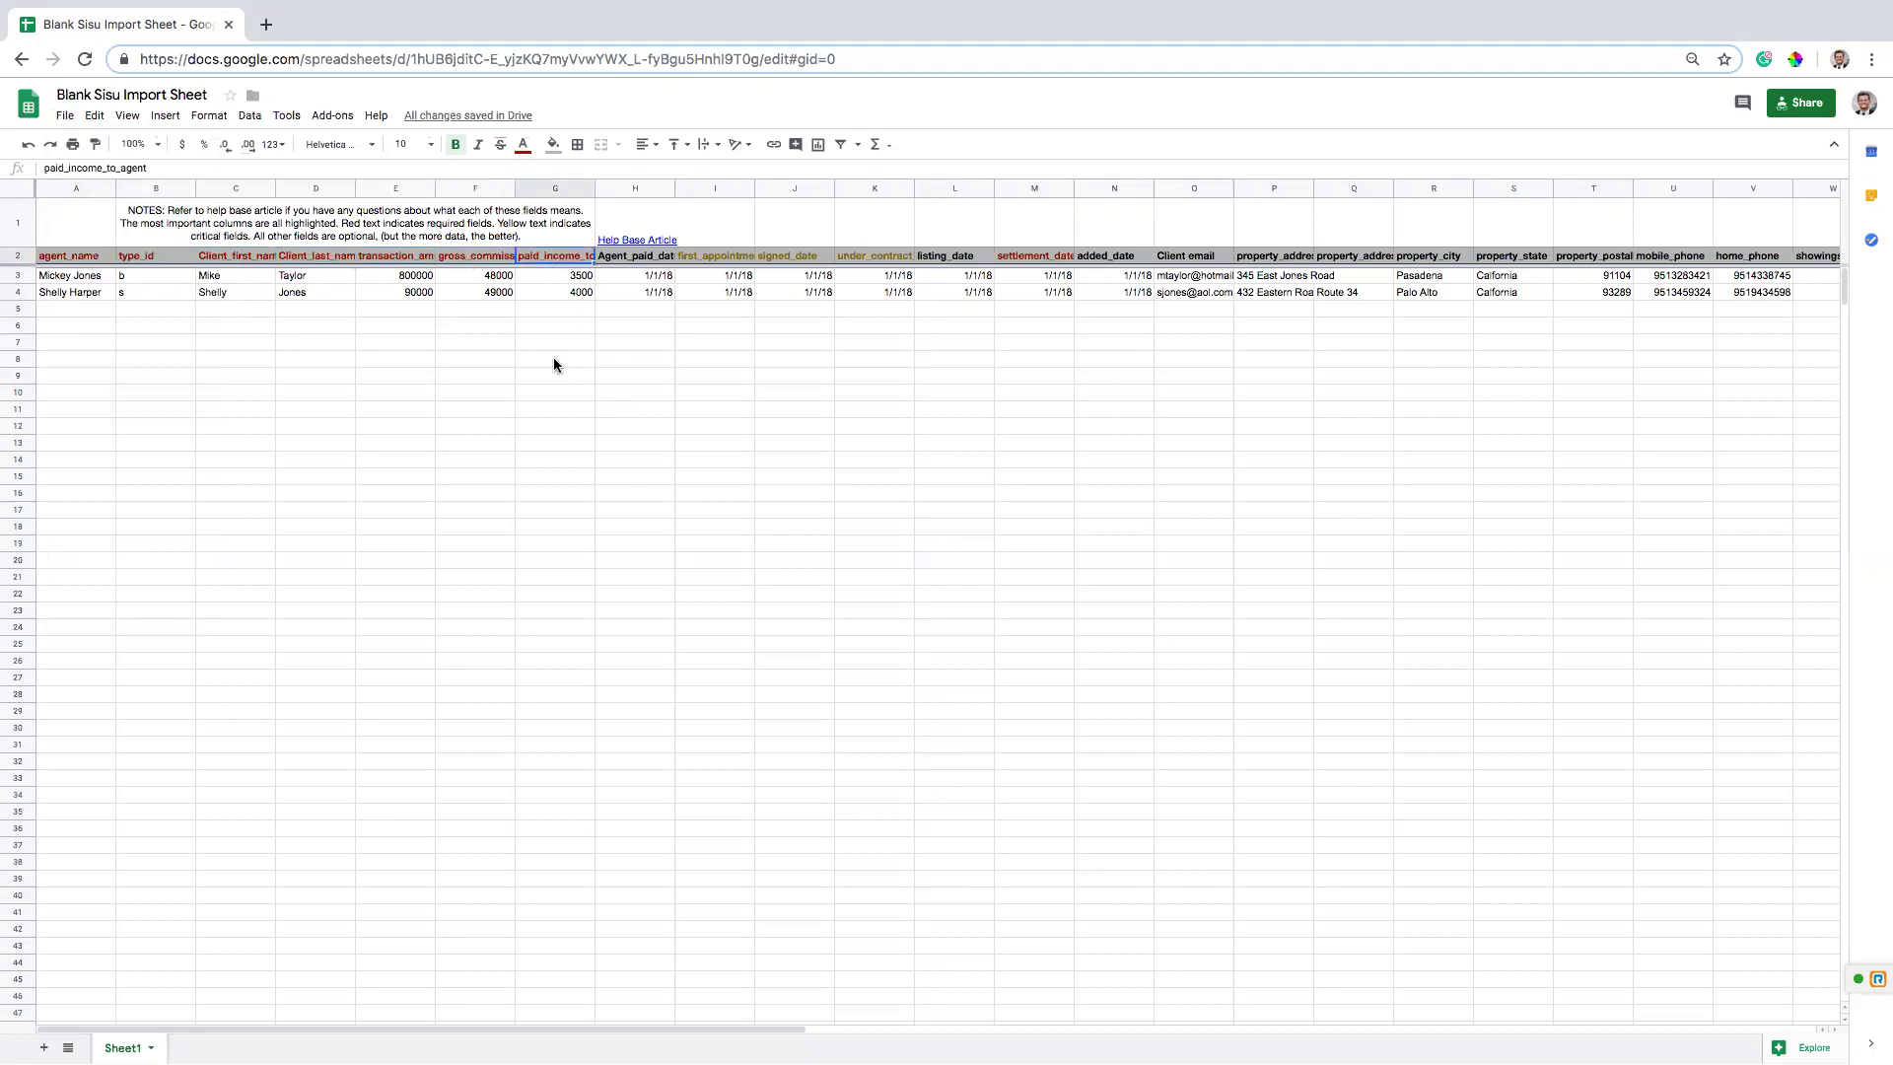
pyautogui.click(1042, 255)
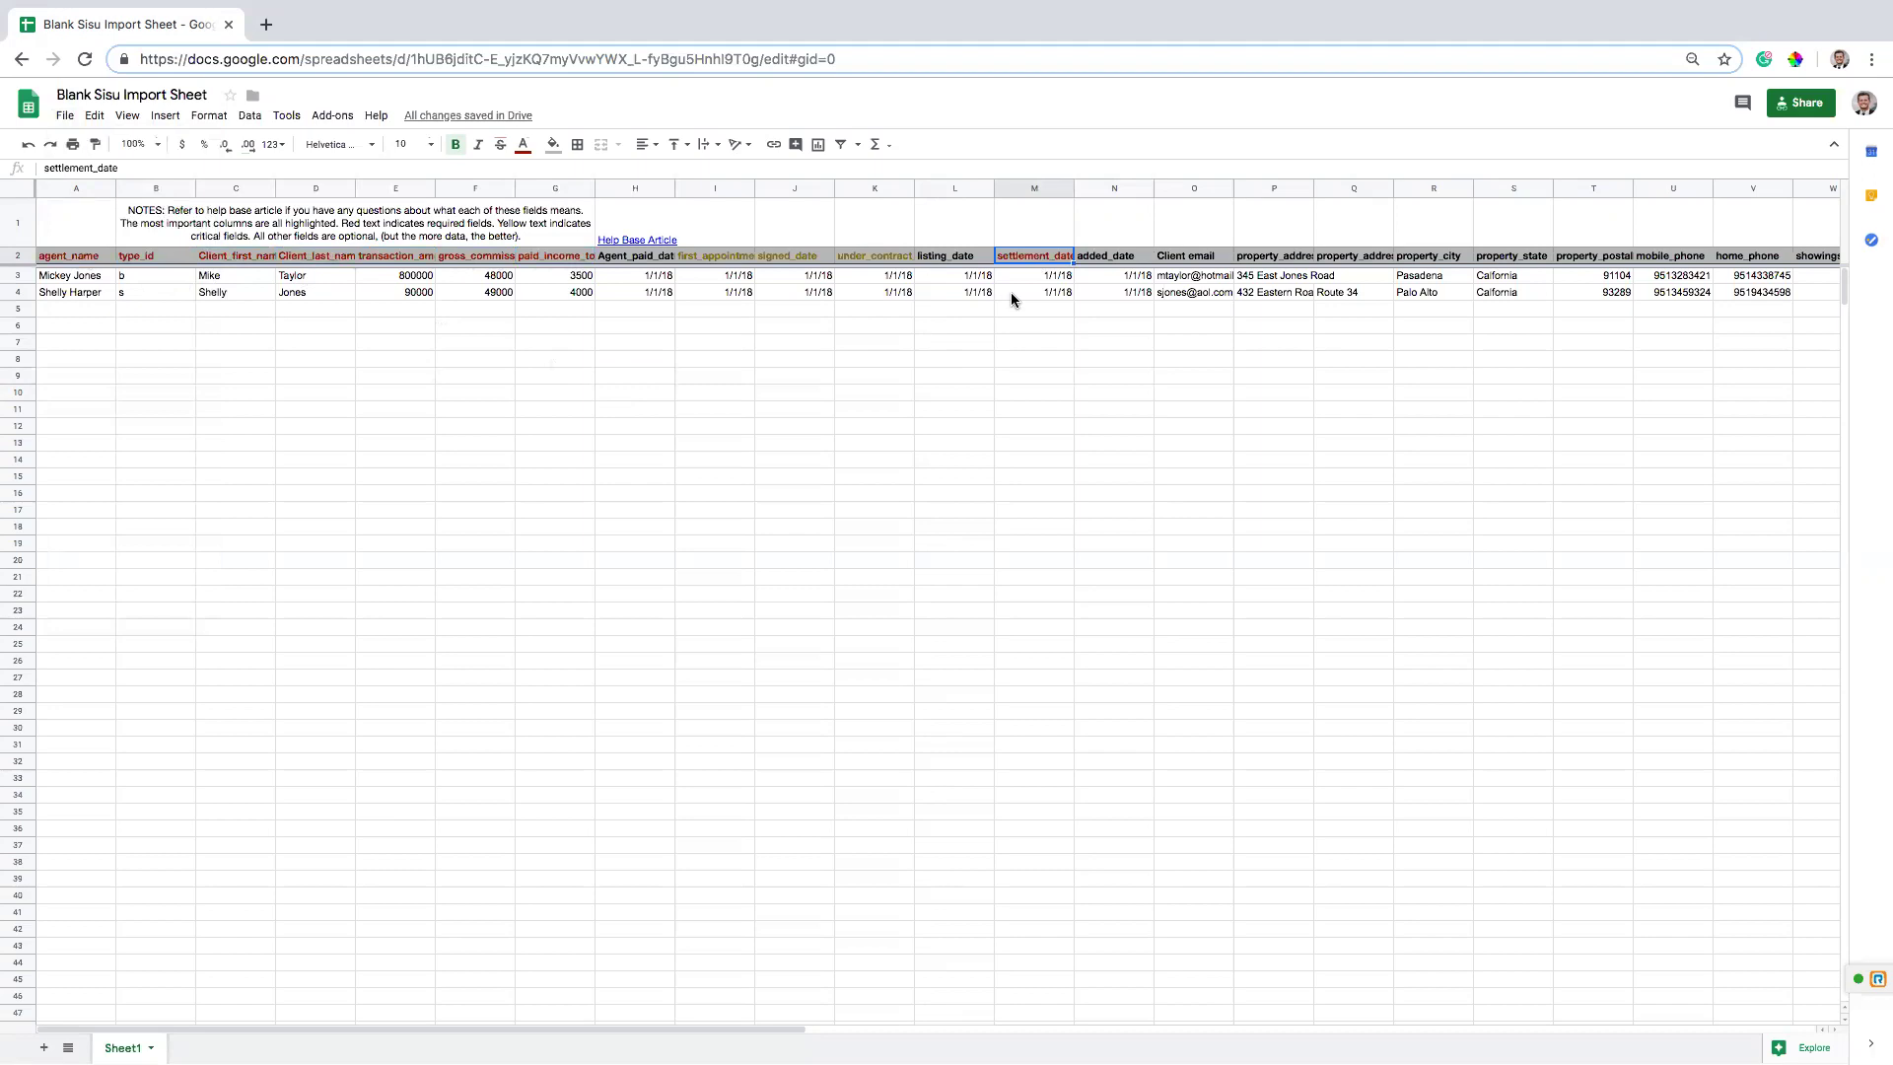
pyautogui.click(732, 257)
pyautogui.click(784, 256)
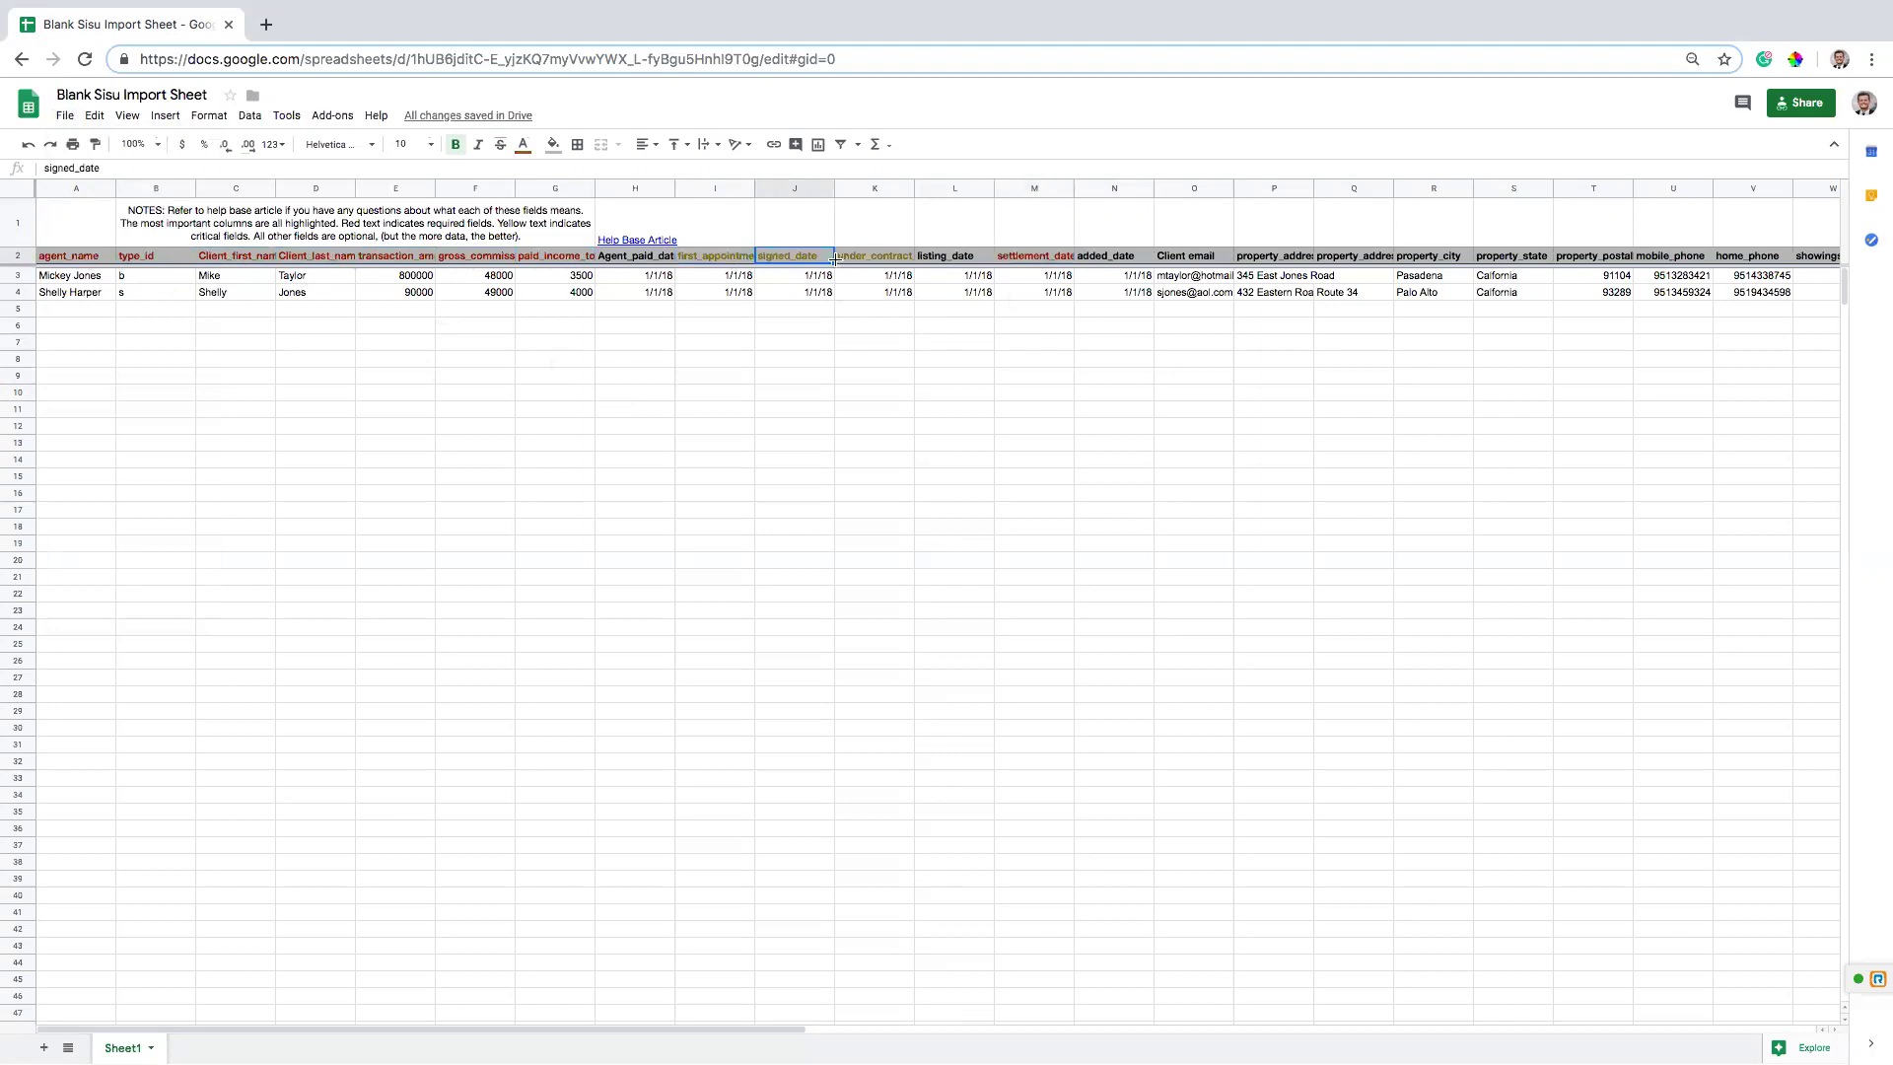
pyautogui.click(871, 258)
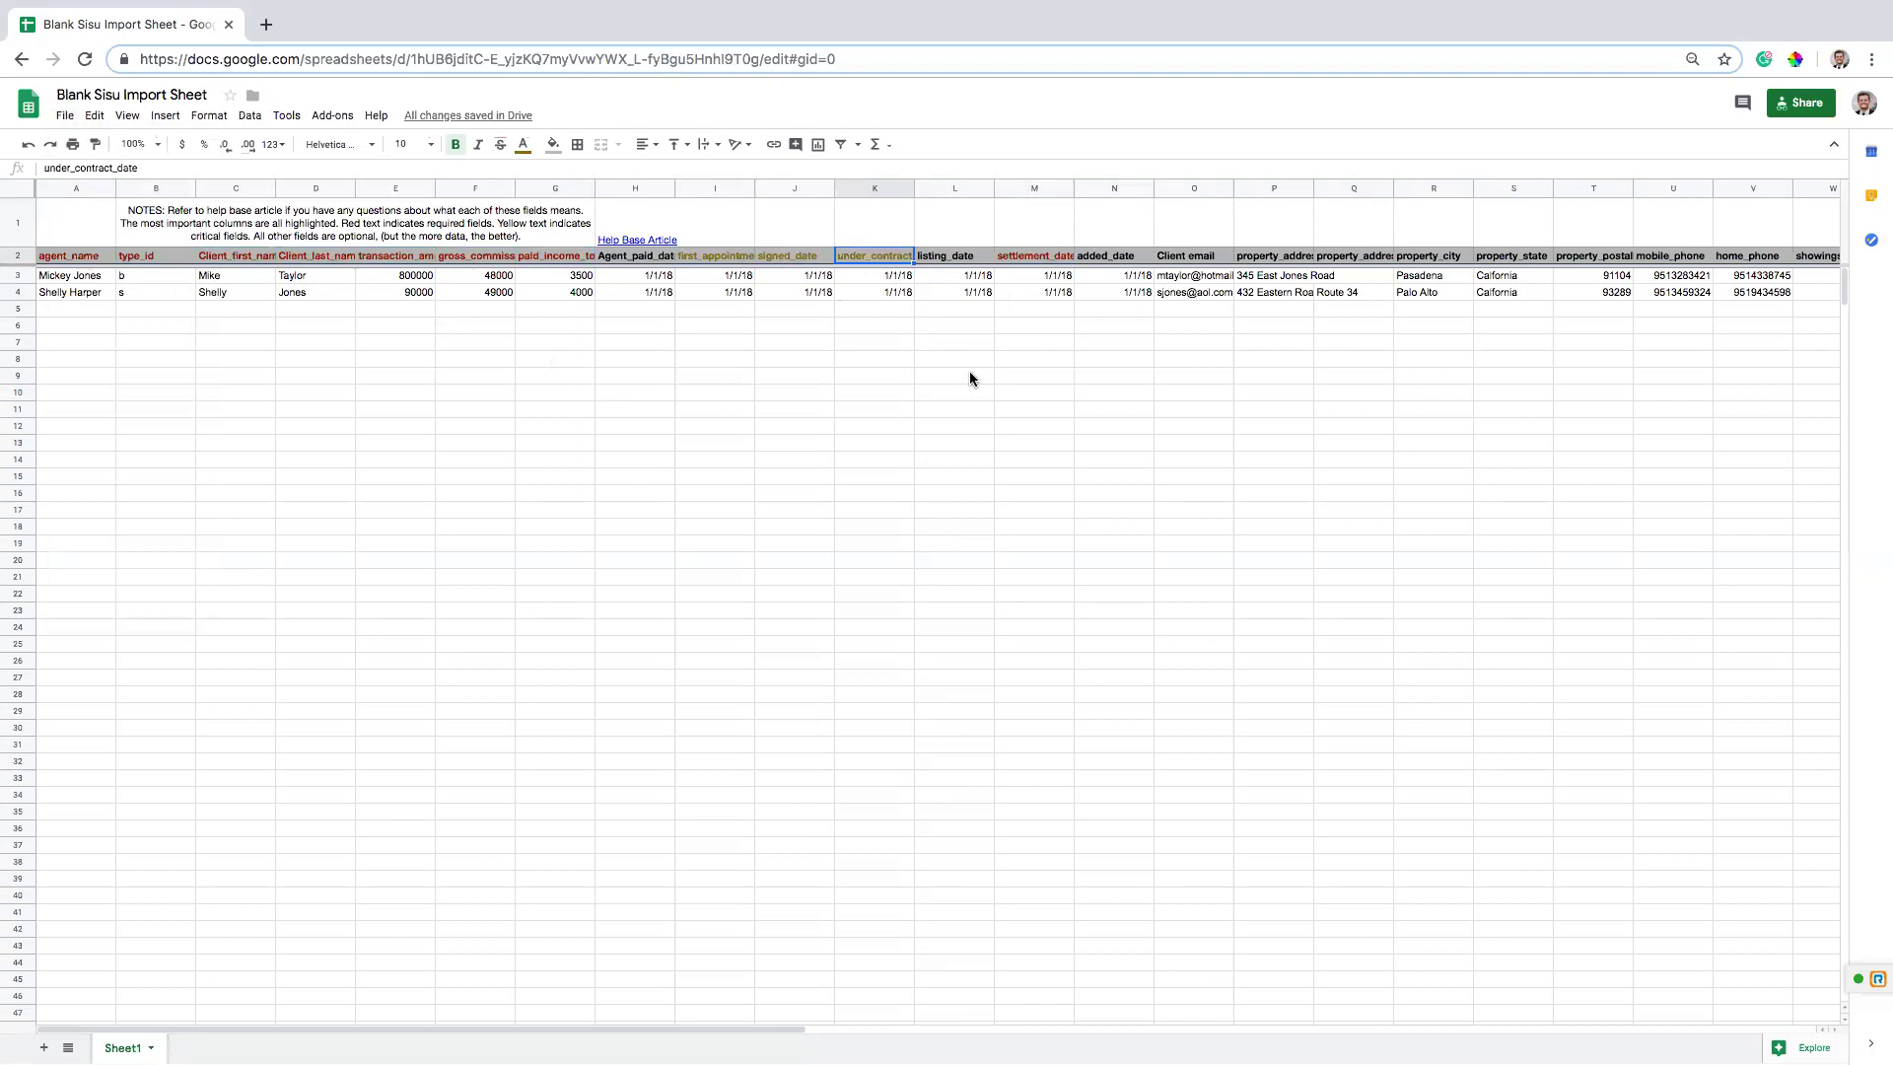
# - Highlight both sample transaction rows, their agent names and type_id values b and s
pyautogui.click(20, 276)
pyautogui.click(20, 294)
pyautogui.click(315, 358)
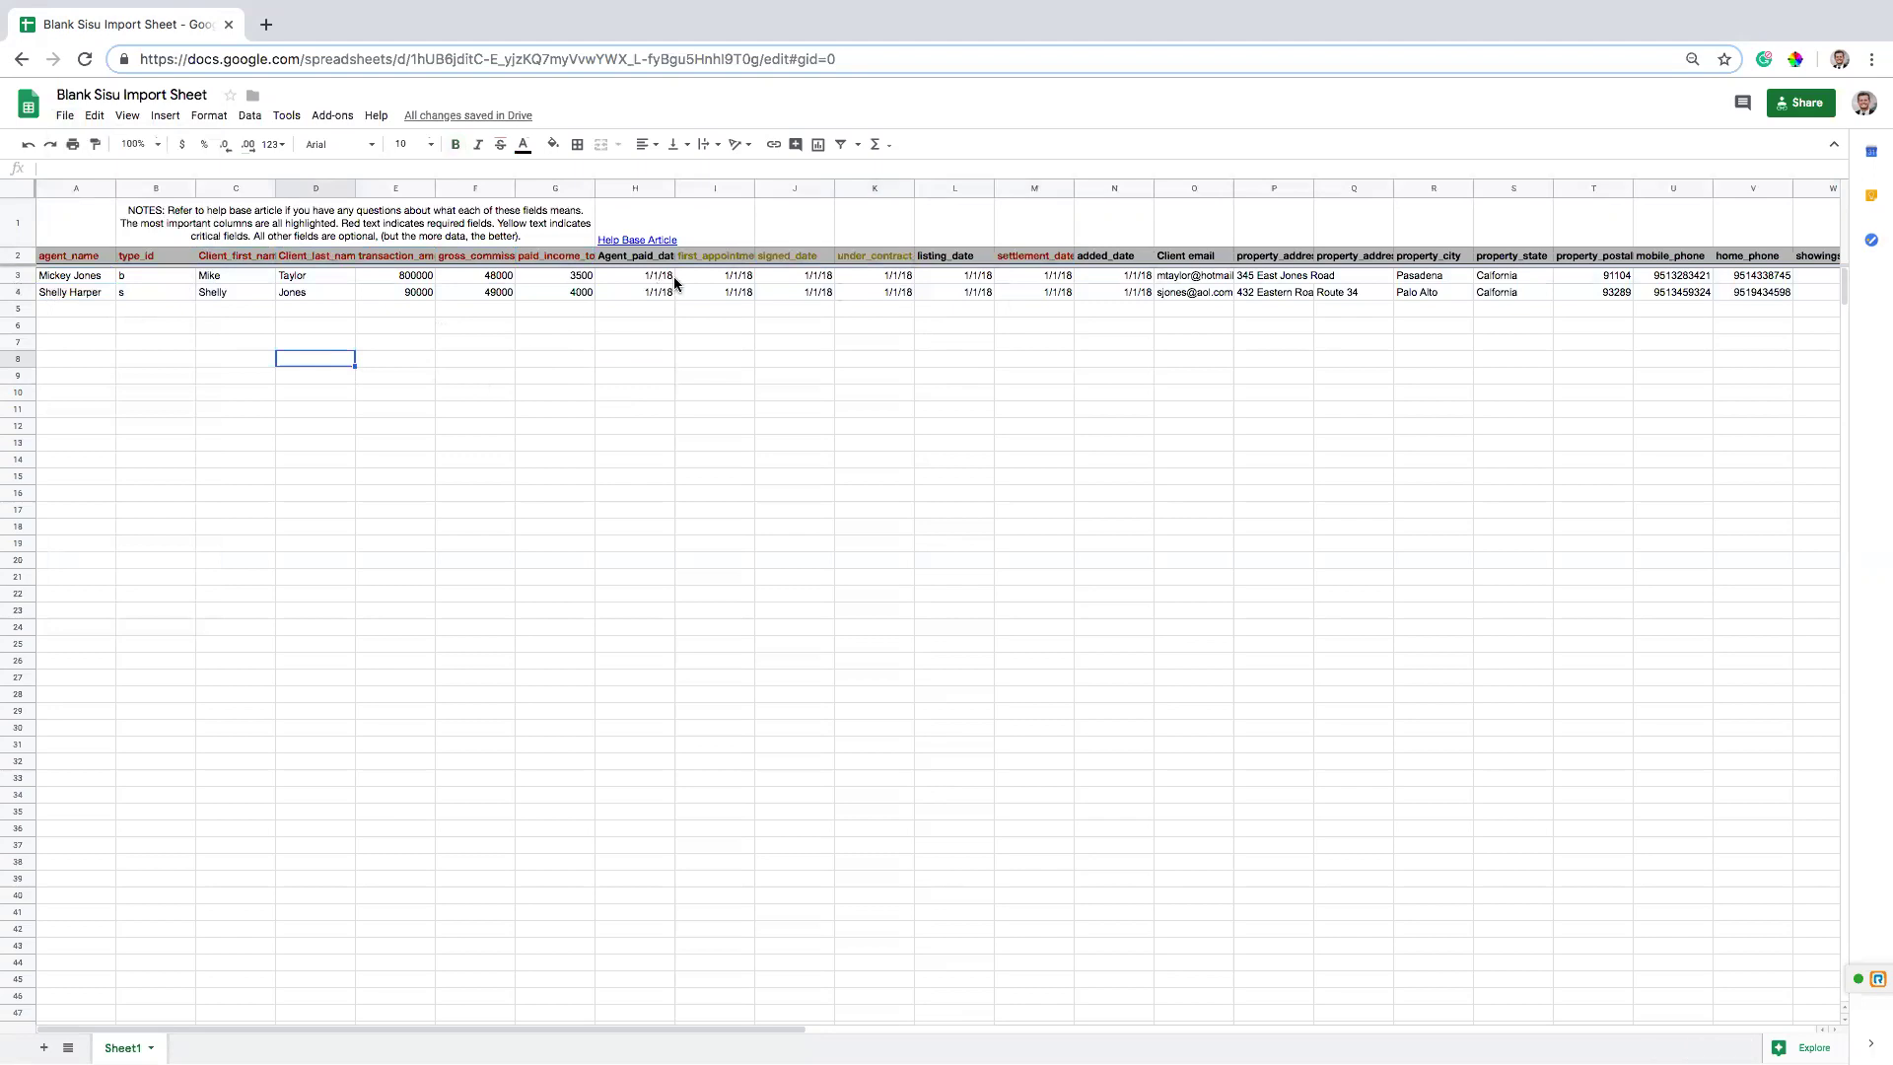
pyautogui.click(51, 289)
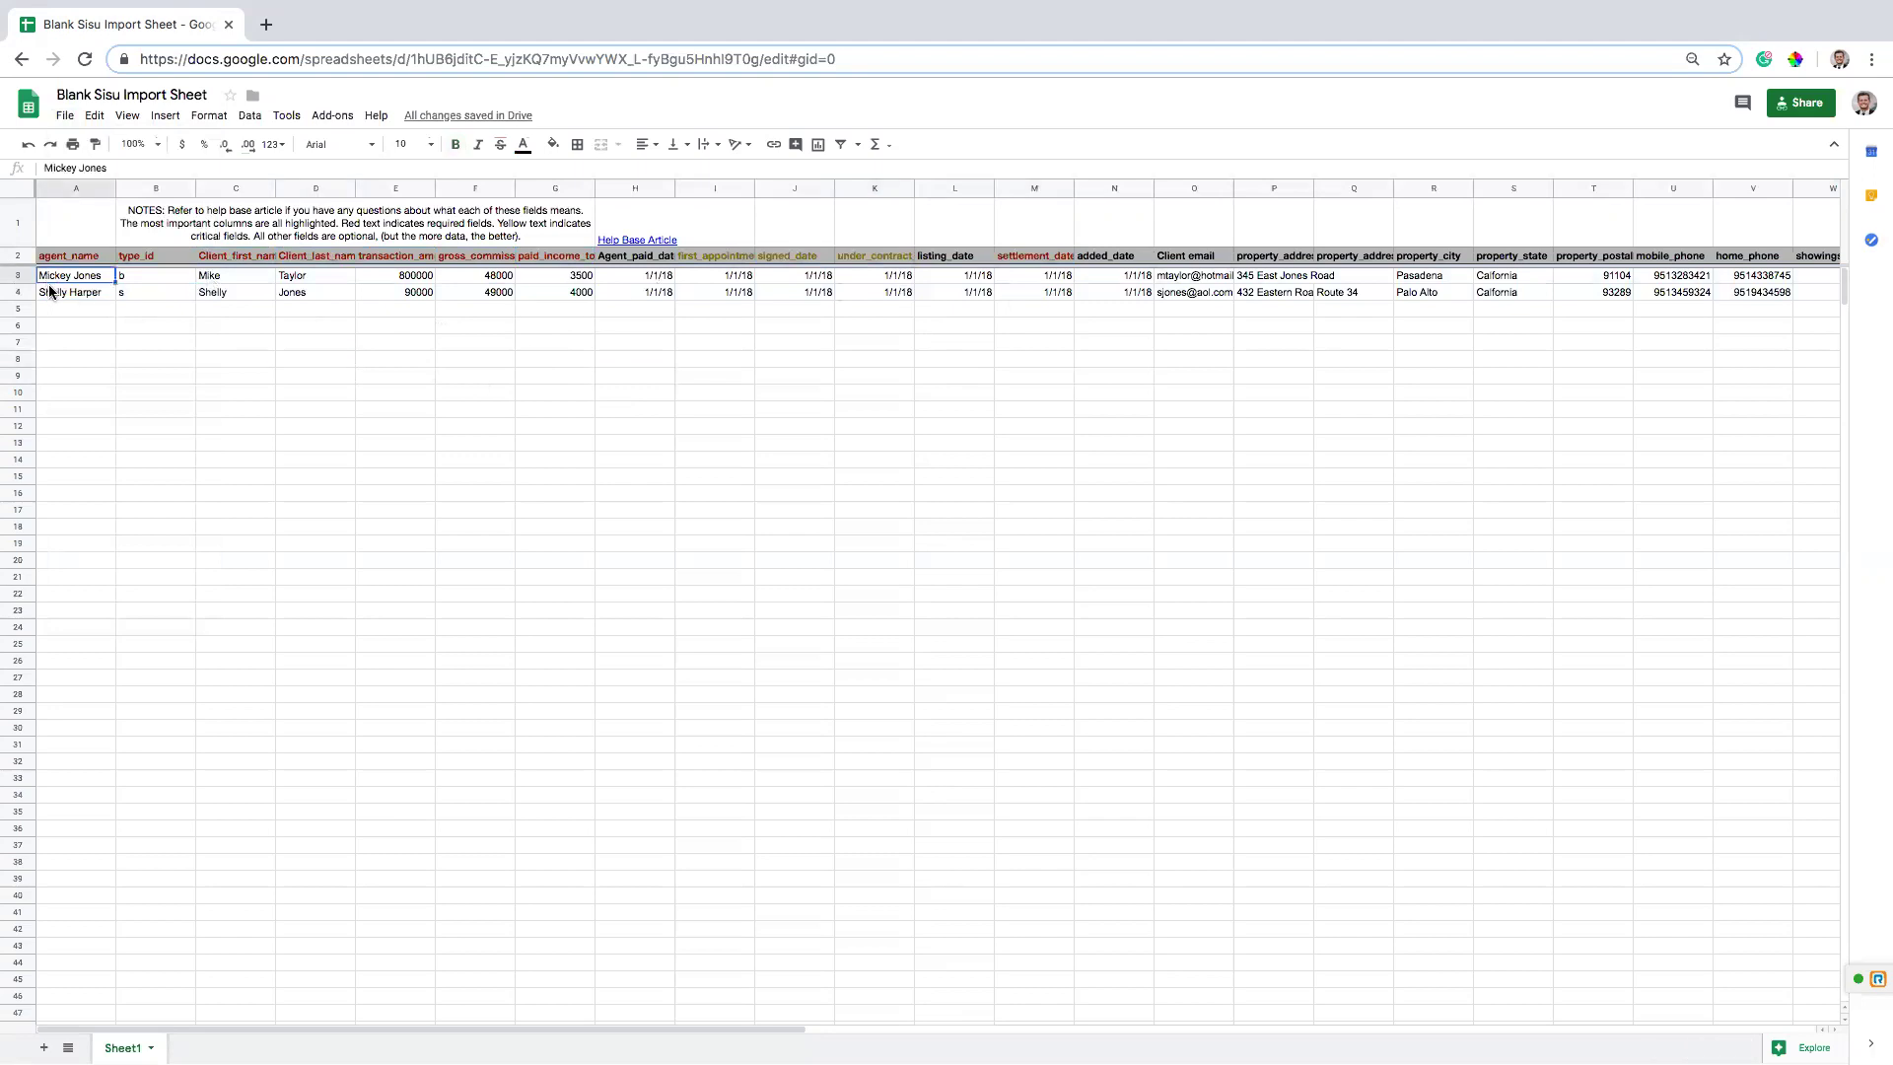
pyautogui.click(67, 280)
pyautogui.click(157, 275)
pyautogui.click(156, 292)
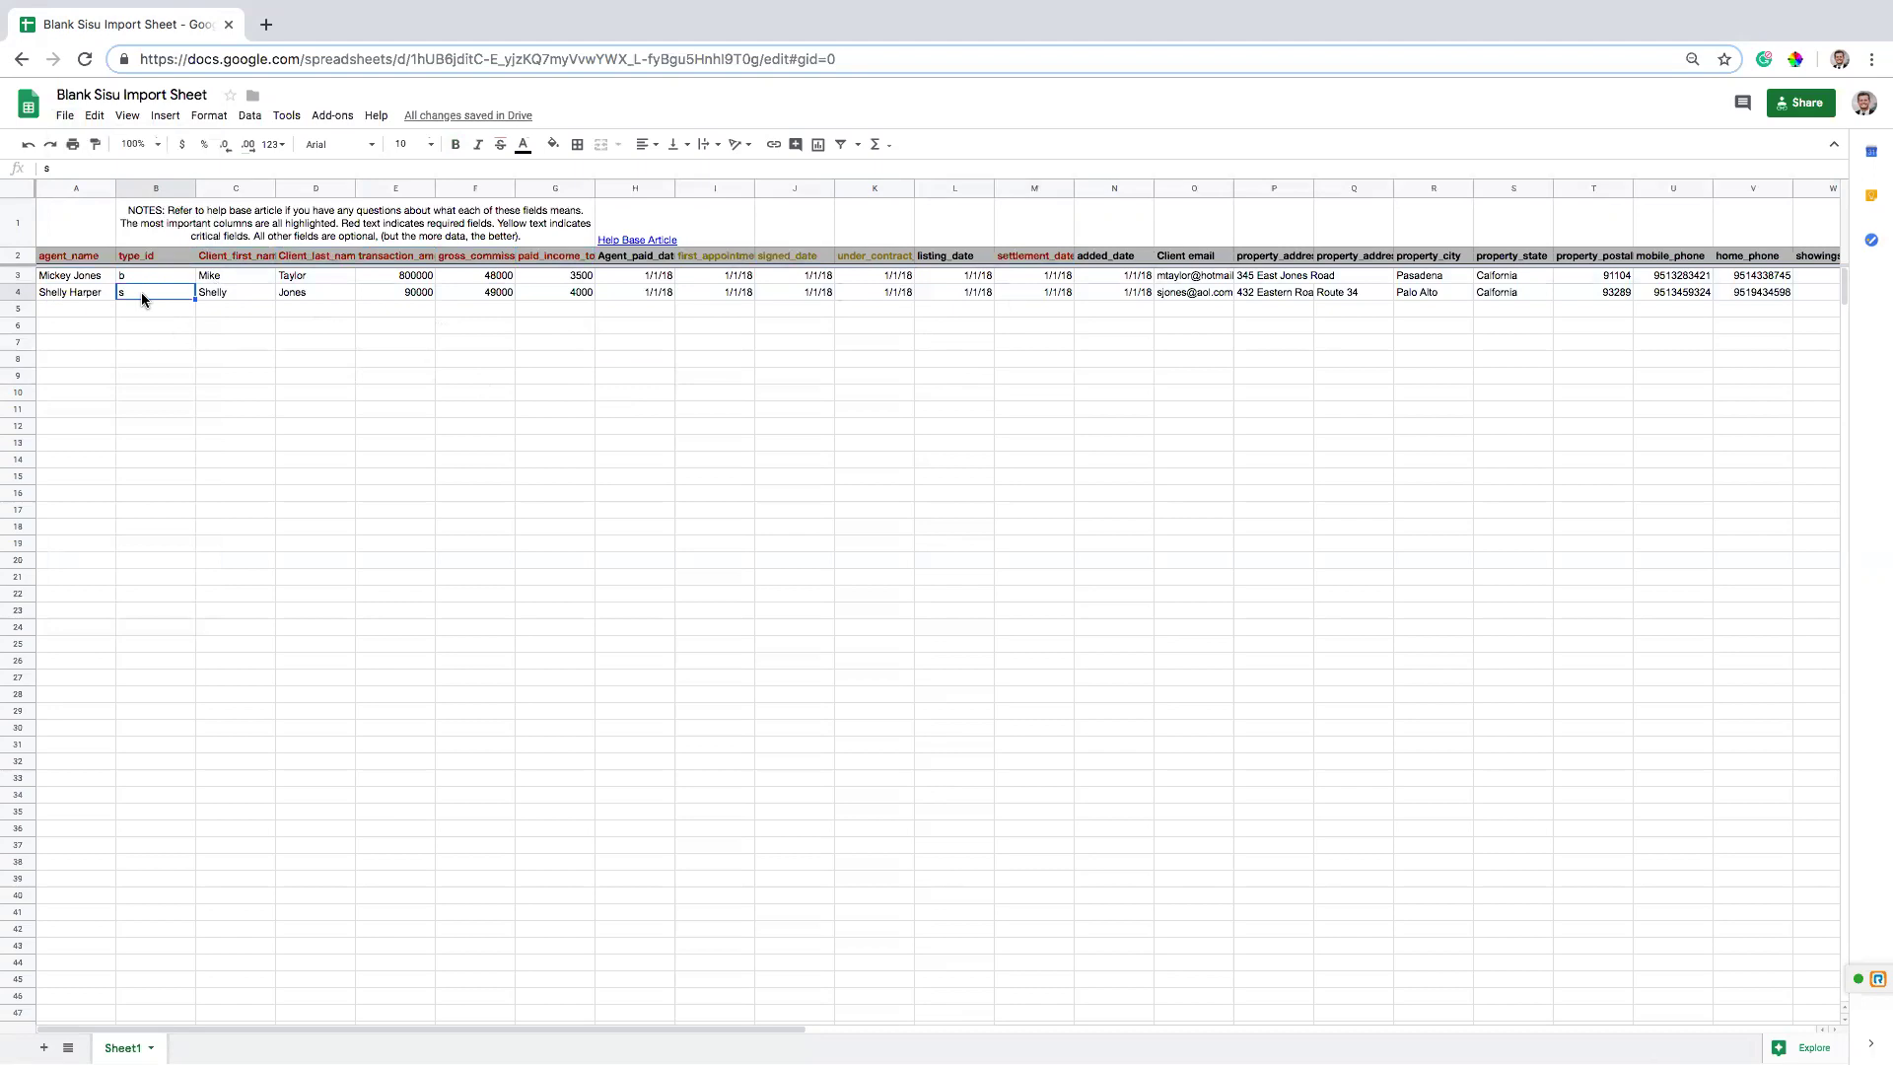
# - Compare the client first and last names across the two sample rows
pyautogui.click(213, 292)
pyautogui.click(306, 280)
pyautogui.click(297, 293)
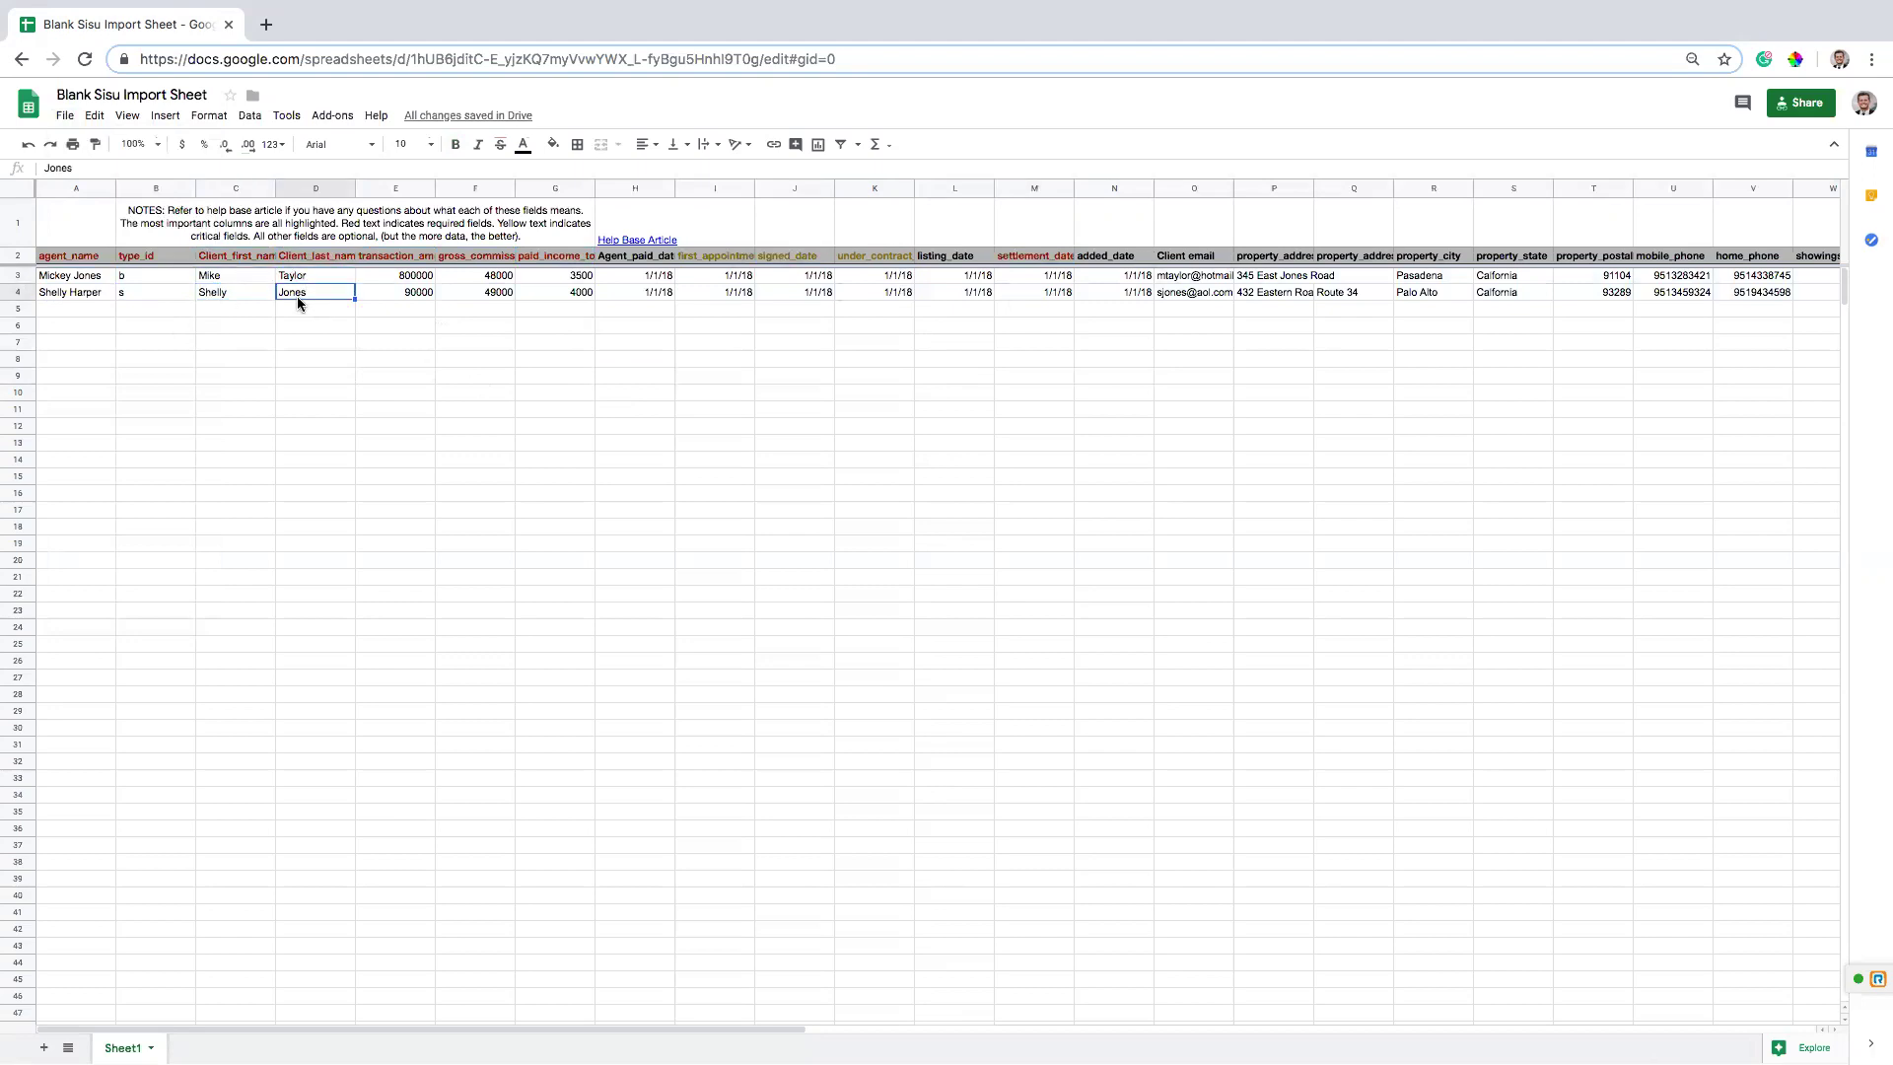
pyautogui.click(233, 295)
pyautogui.click(228, 277)
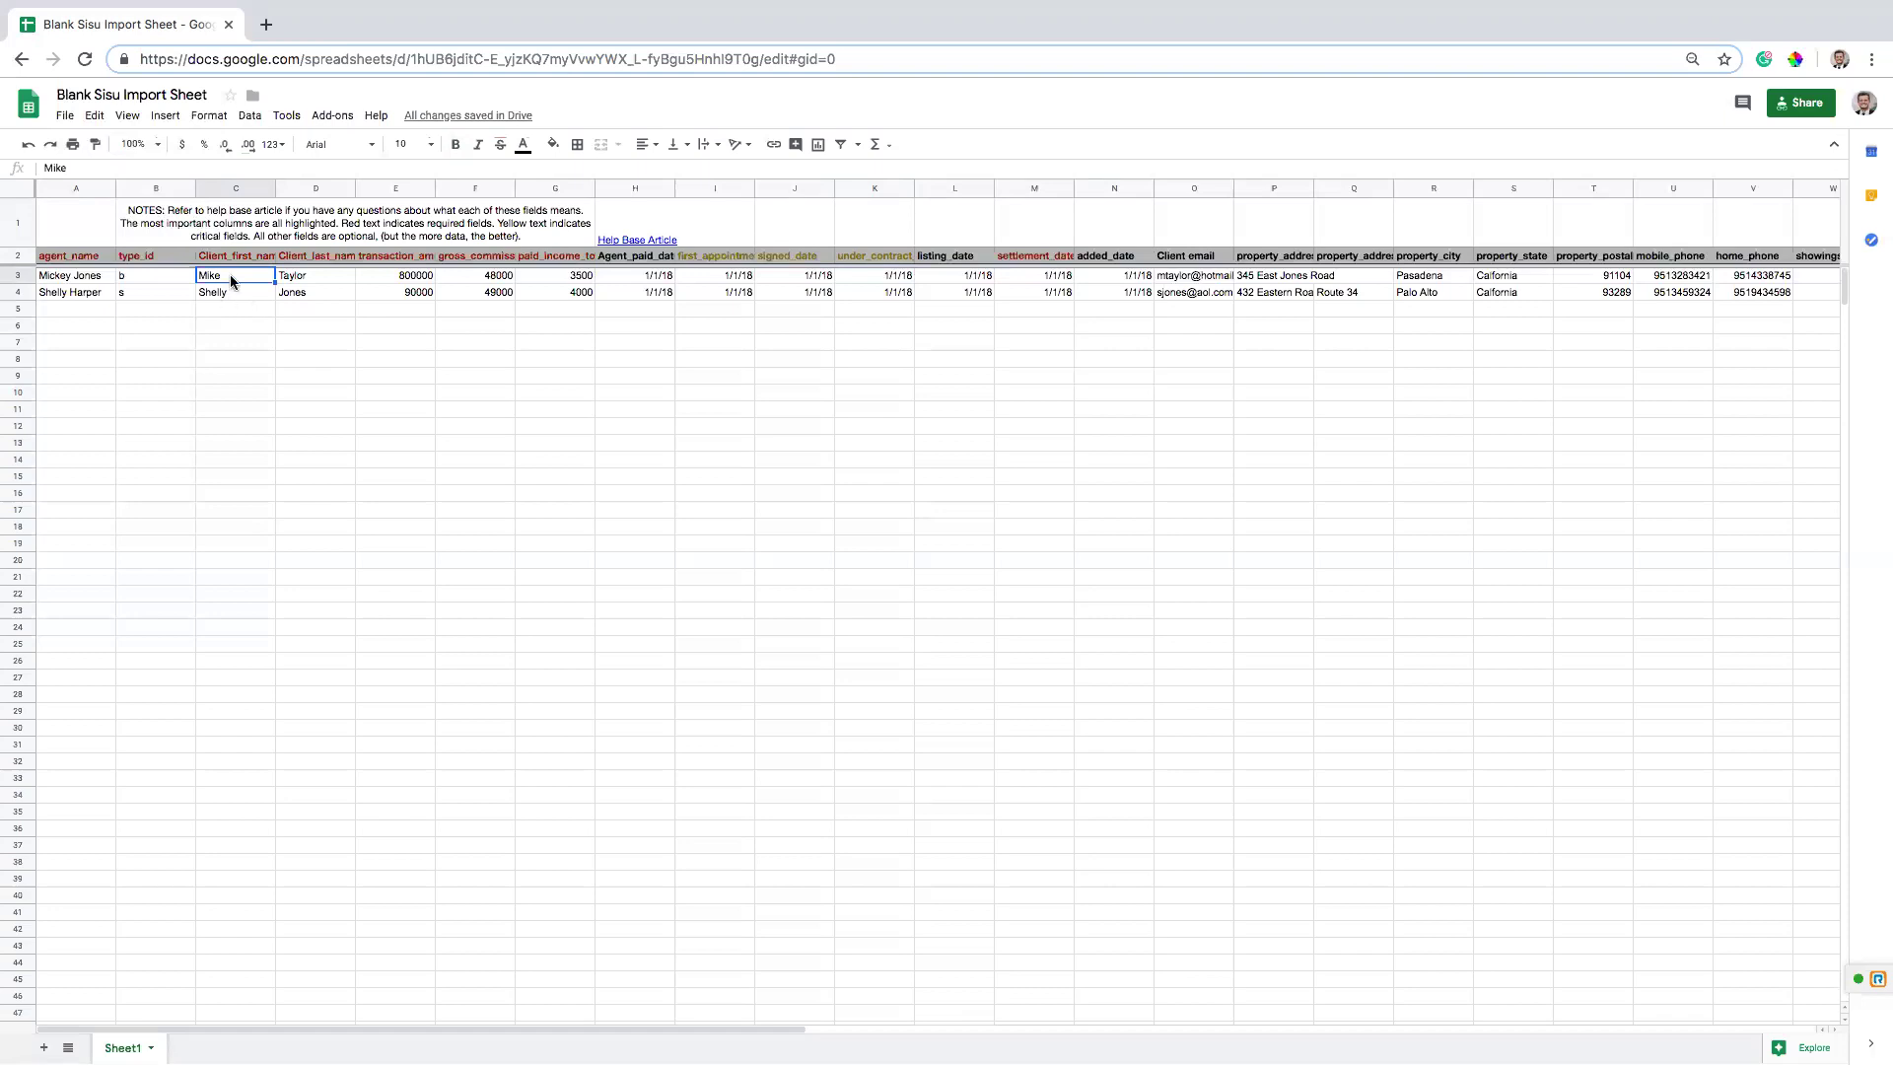
pyautogui.click(228, 291)
pyautogui.click(229, 276)
# - Show amounts 800000 and 90000, gross commissions 48000 and 49000, and paid income 3500
pyautogui.click(400, 279)
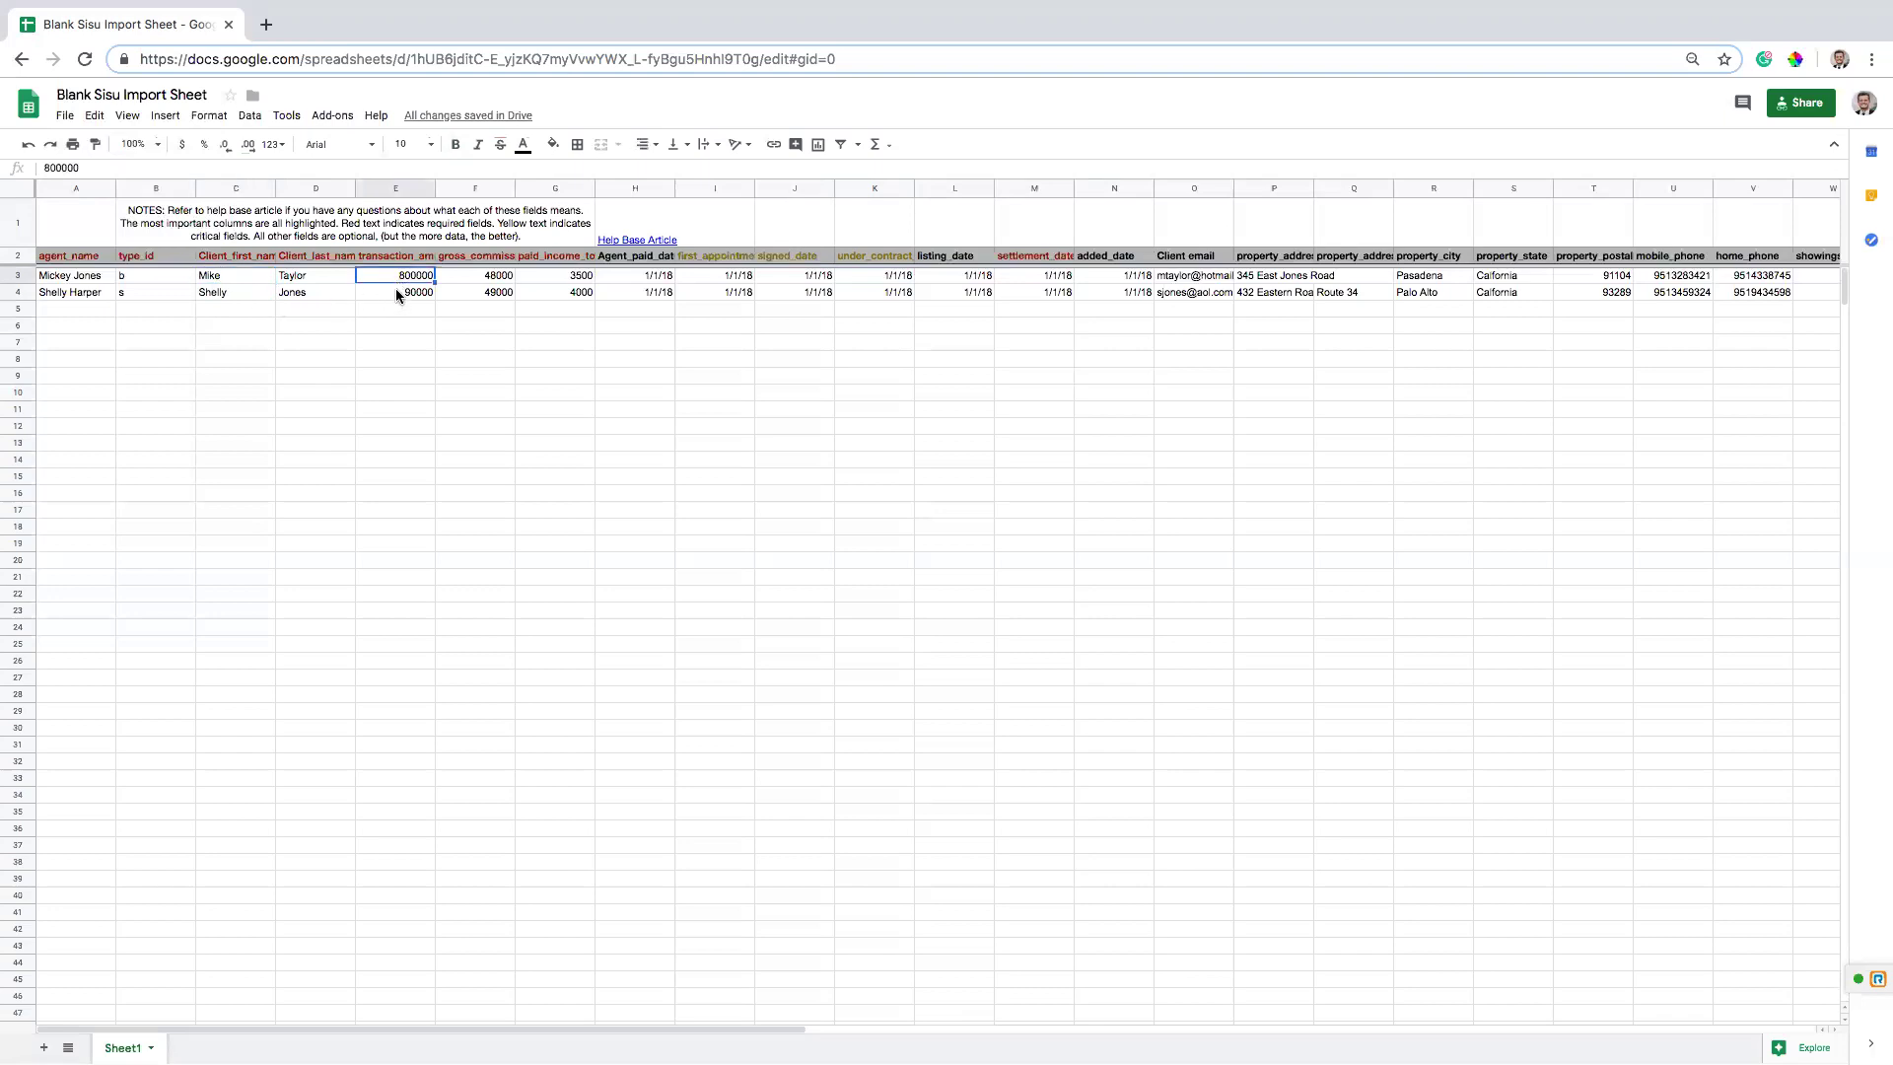
pyautogui.click(399, 294)
pyautogui.click(394, 278)
pyautogui.click(461, 280)
pyautogui.click(484, 294)
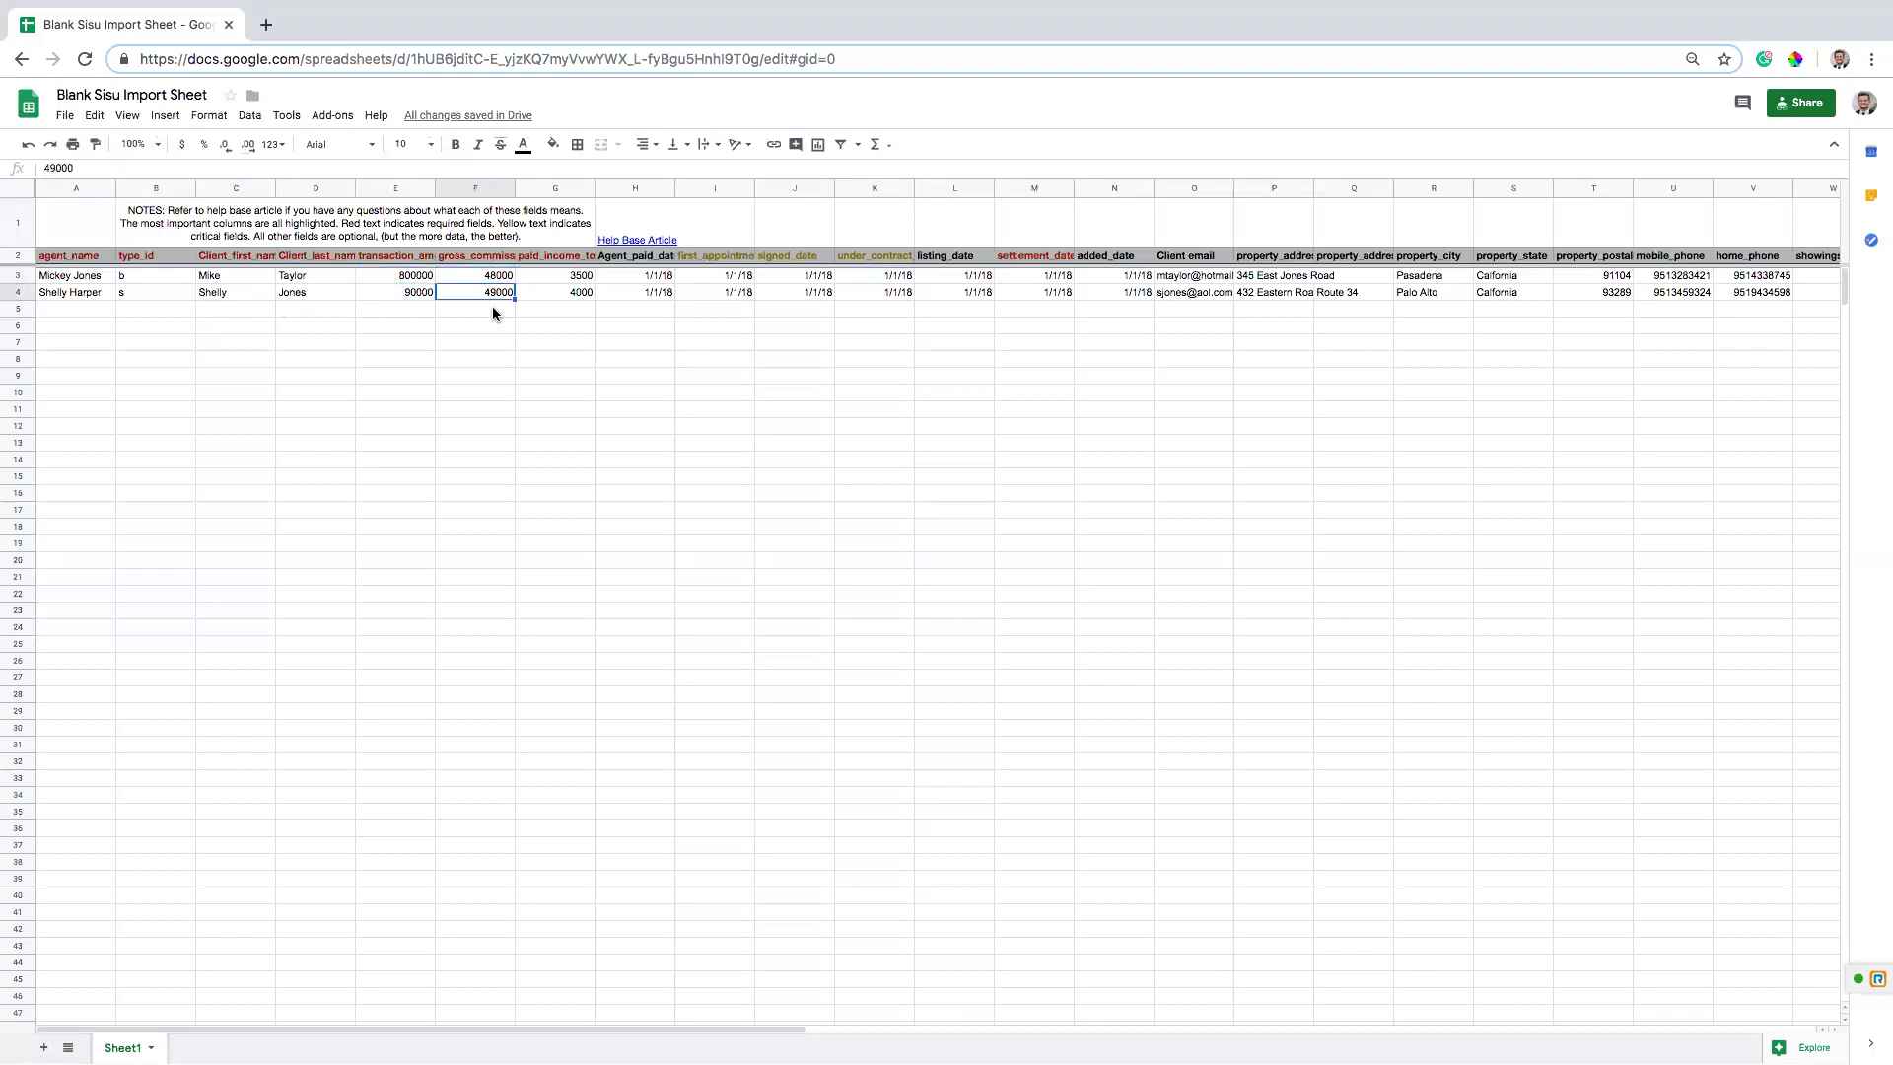
pyautogui.click(468, 280)
pyautogui.click(553, 274)
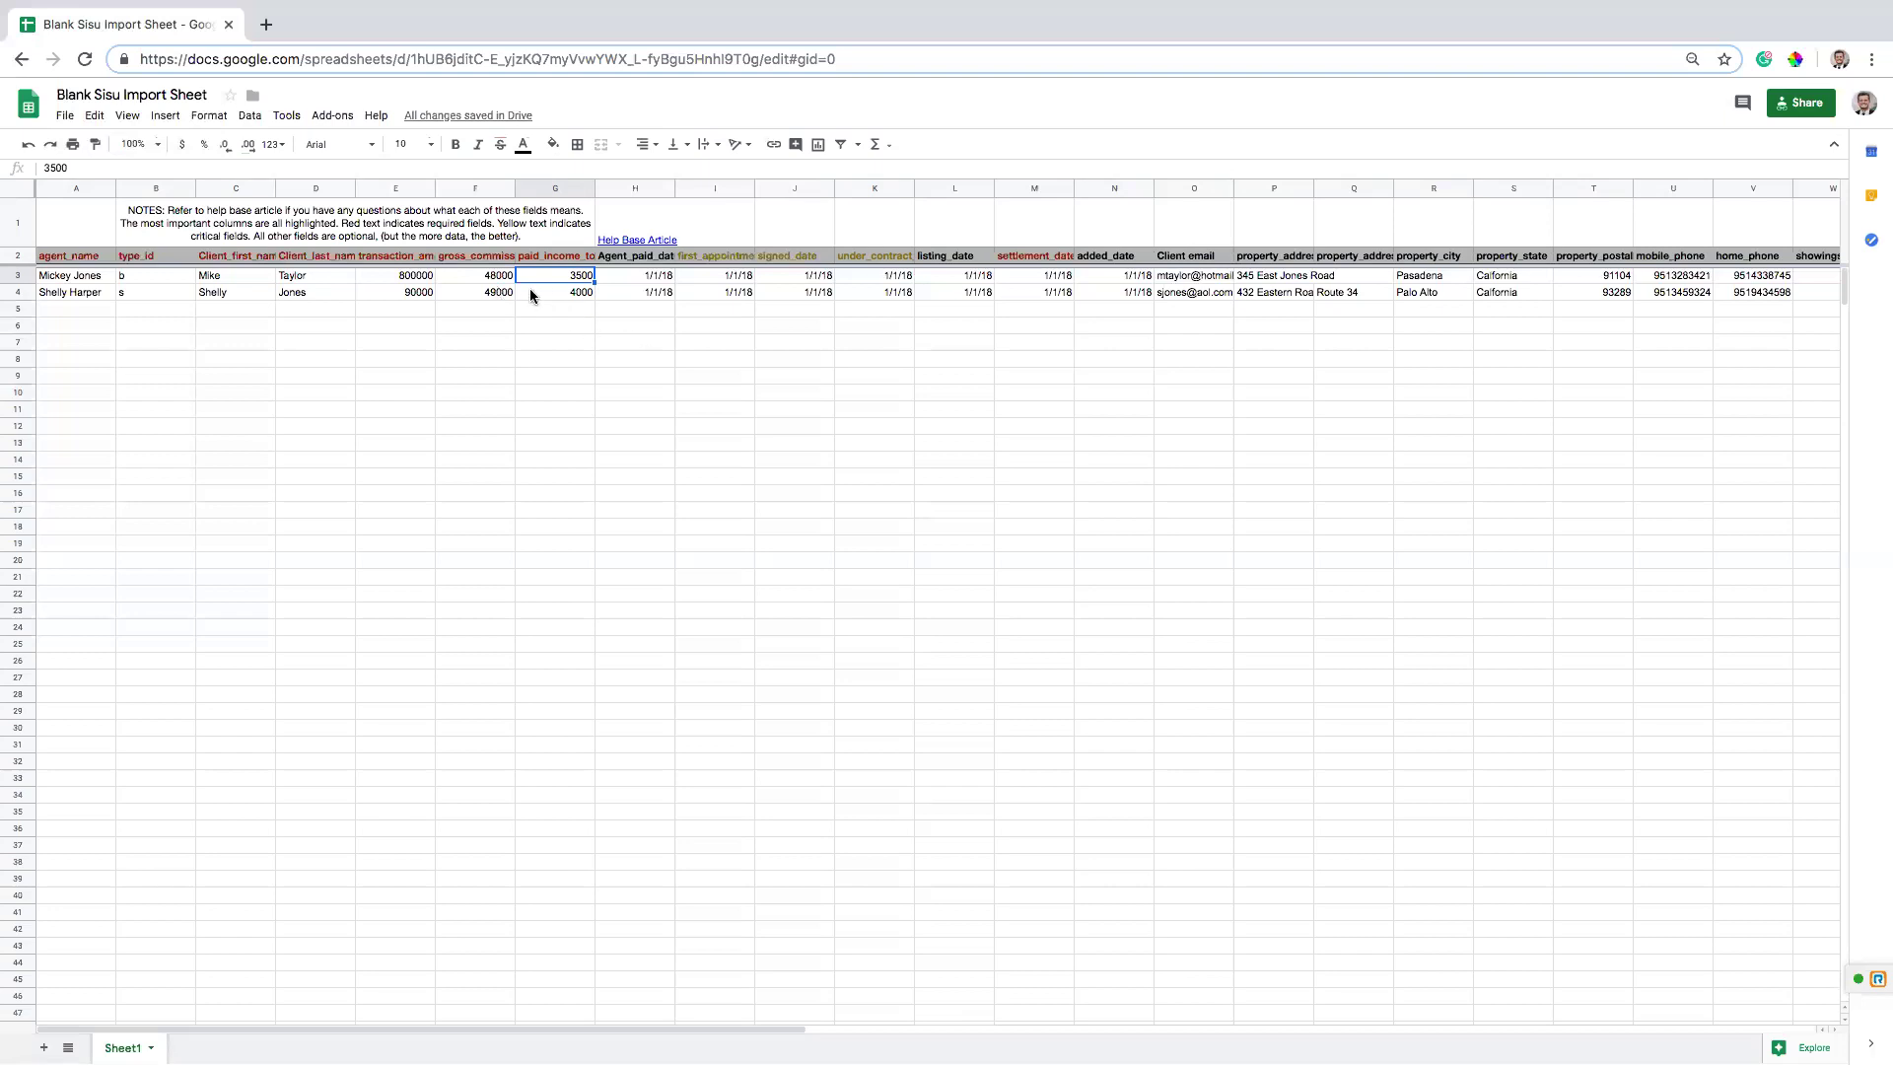
pyautogui.click(497, 276)
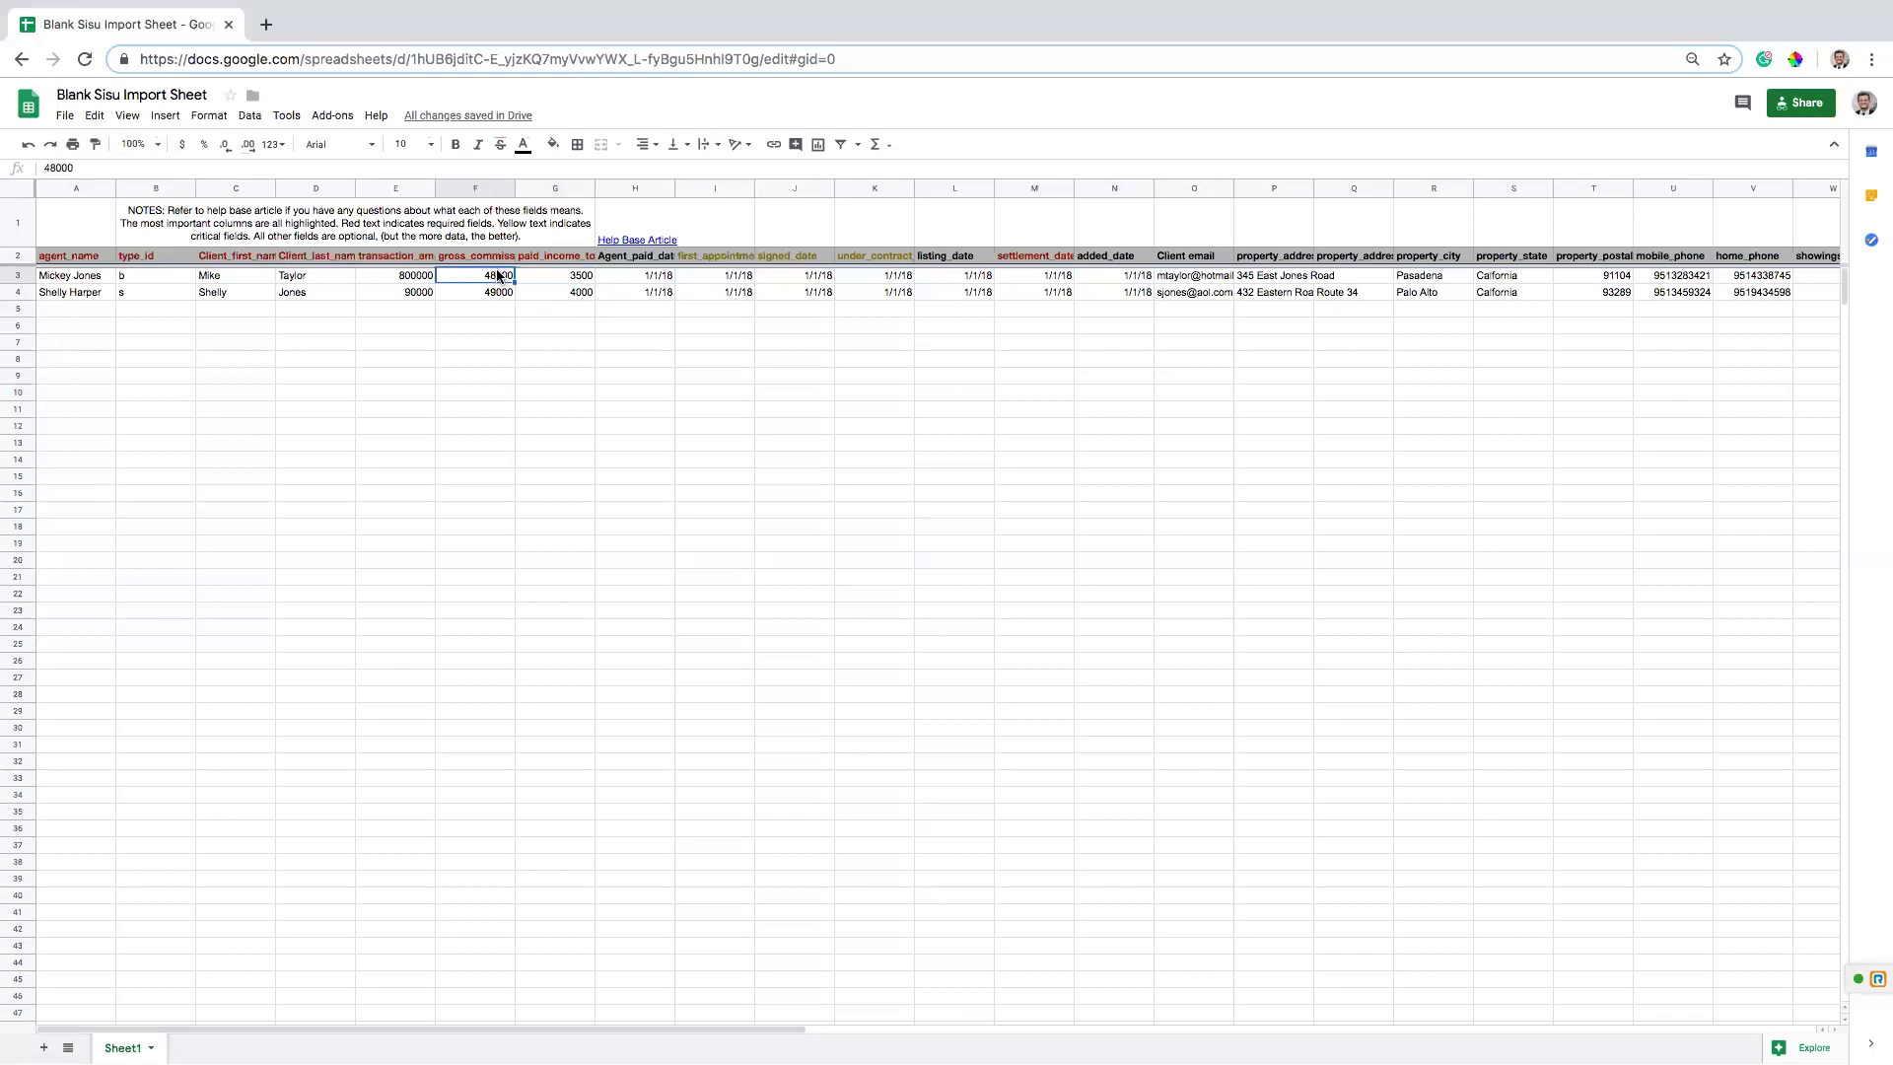
pyautogui.click(574, 281)
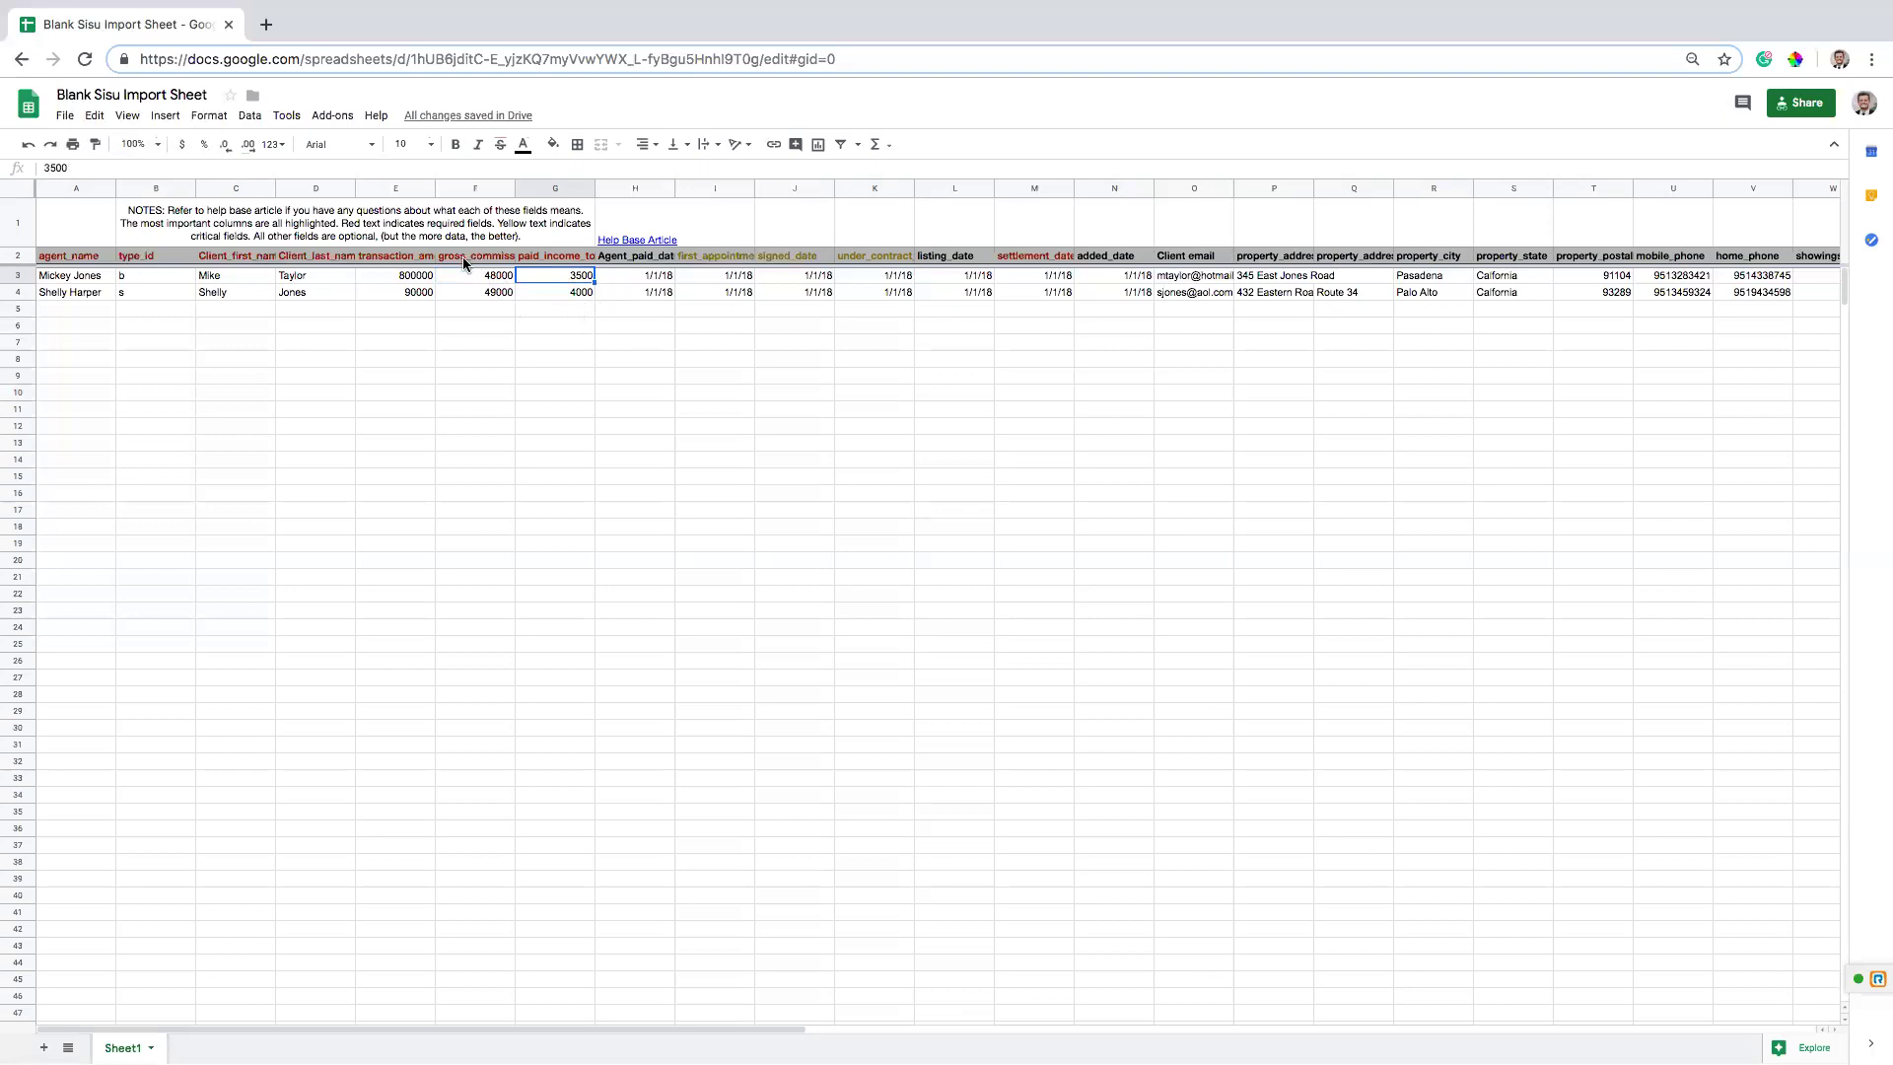
# - Contrast the paid_income_to_agent and gross_commission_amount headings, landing on the 3500 cell
pyautogui.click(564, 255)
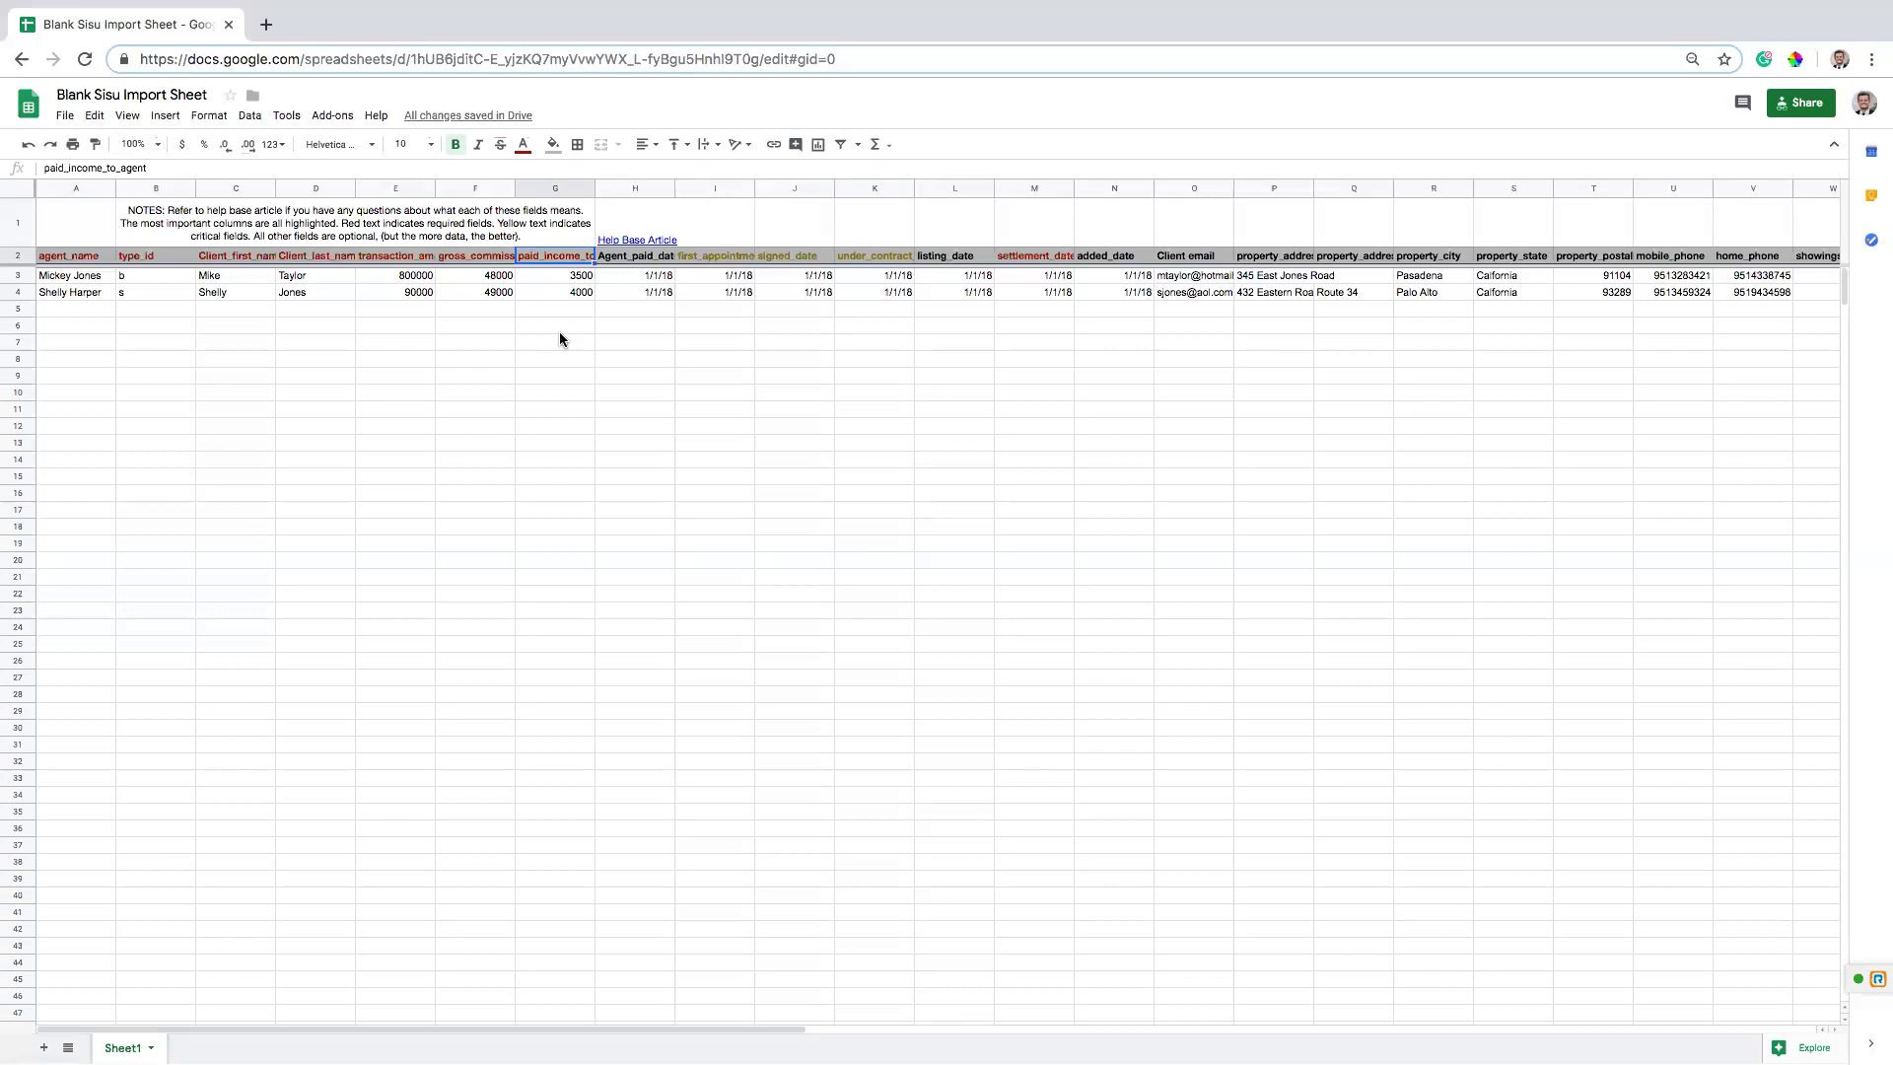
pyautogui.click(473, 258)
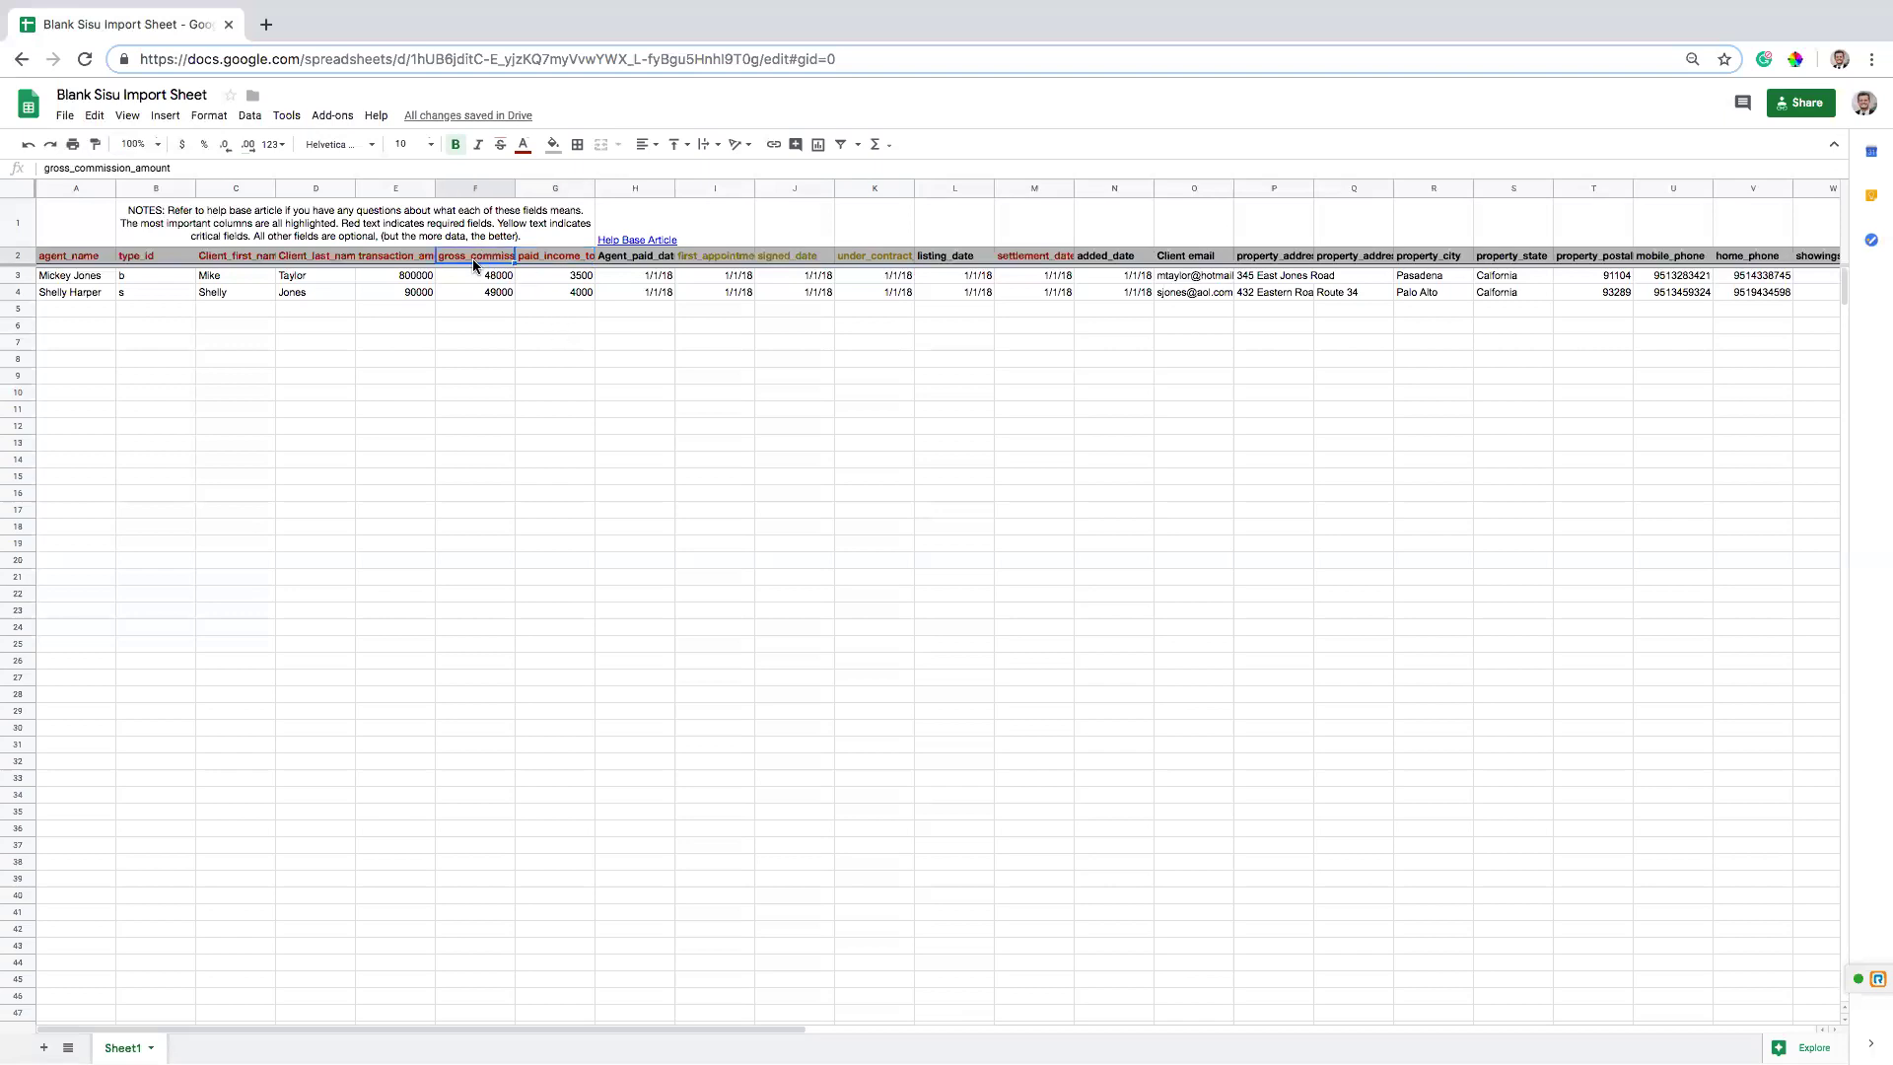
pyautogui.click(541, 257)
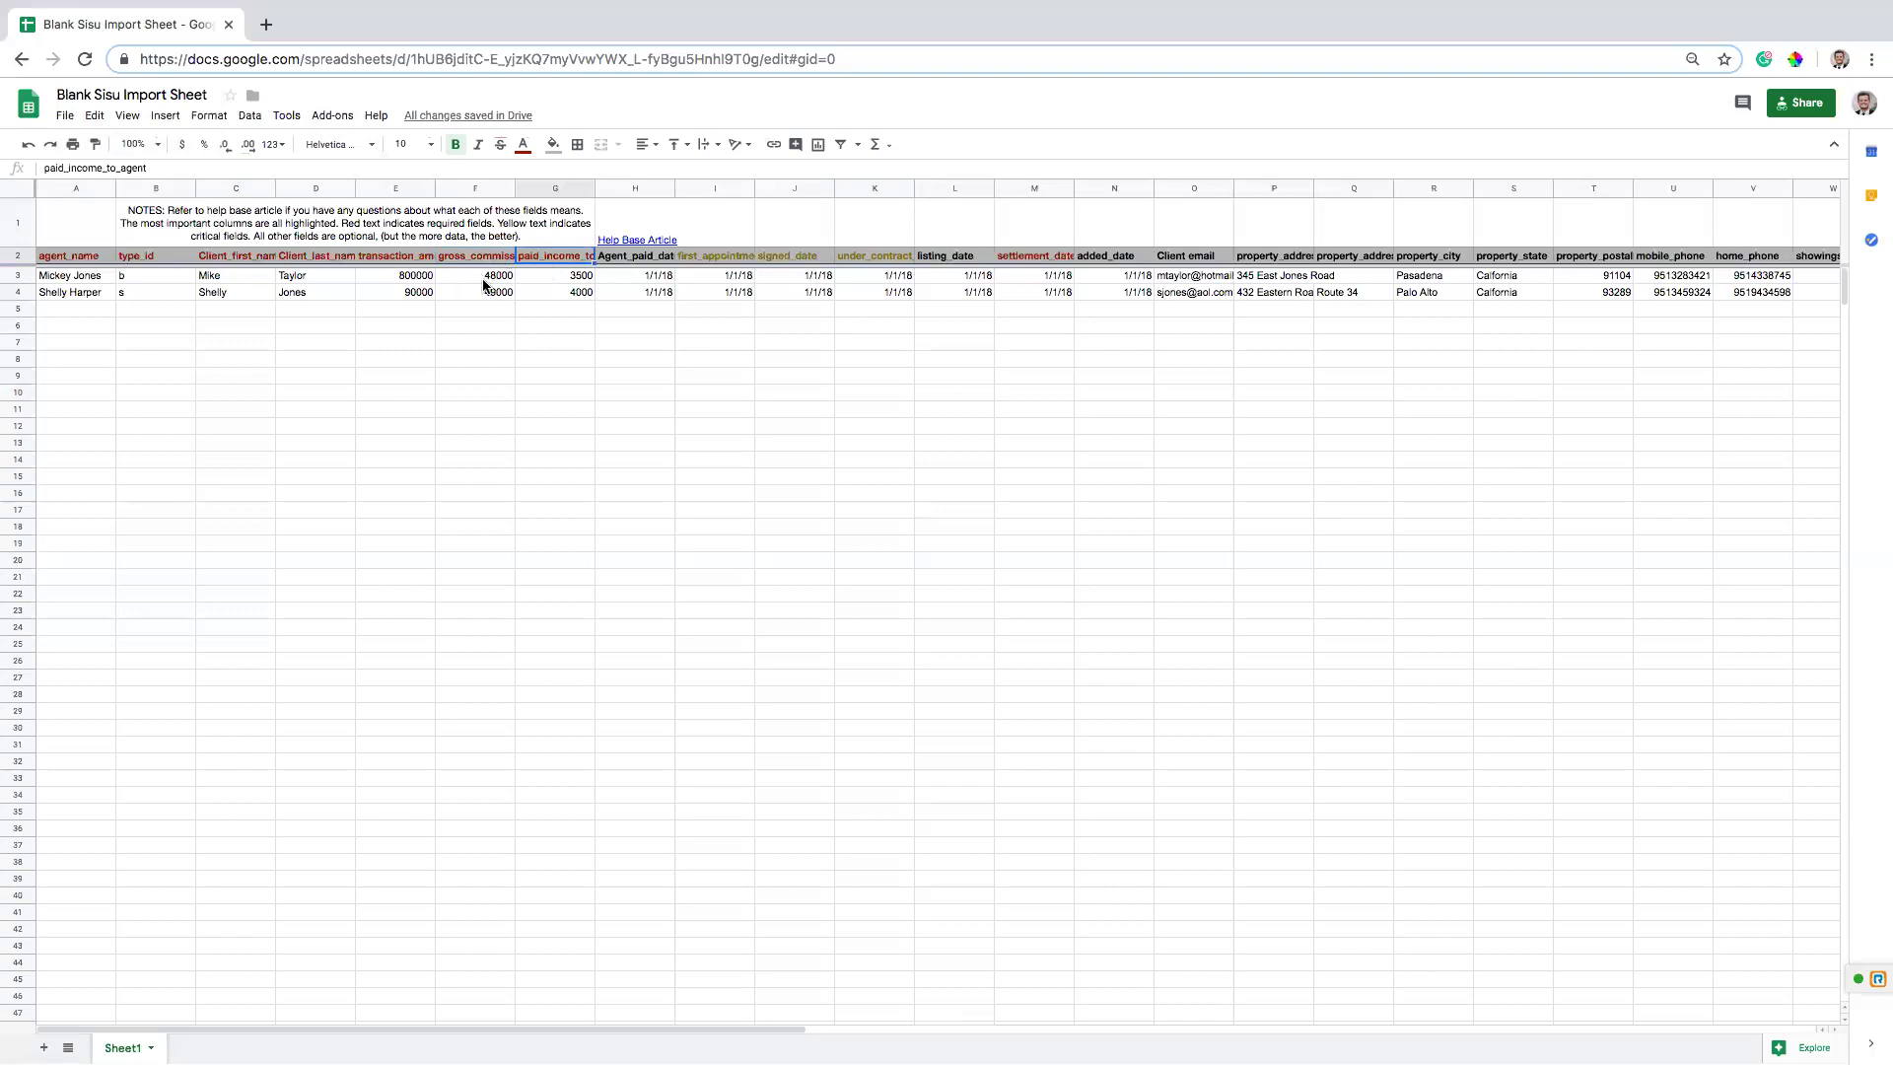
pyautogui.click(576, 280)
# - Examine the split fields: secondary agent outside and inside, split paid_income and split credit
pyautogui.hscroll(15, 720, 280)
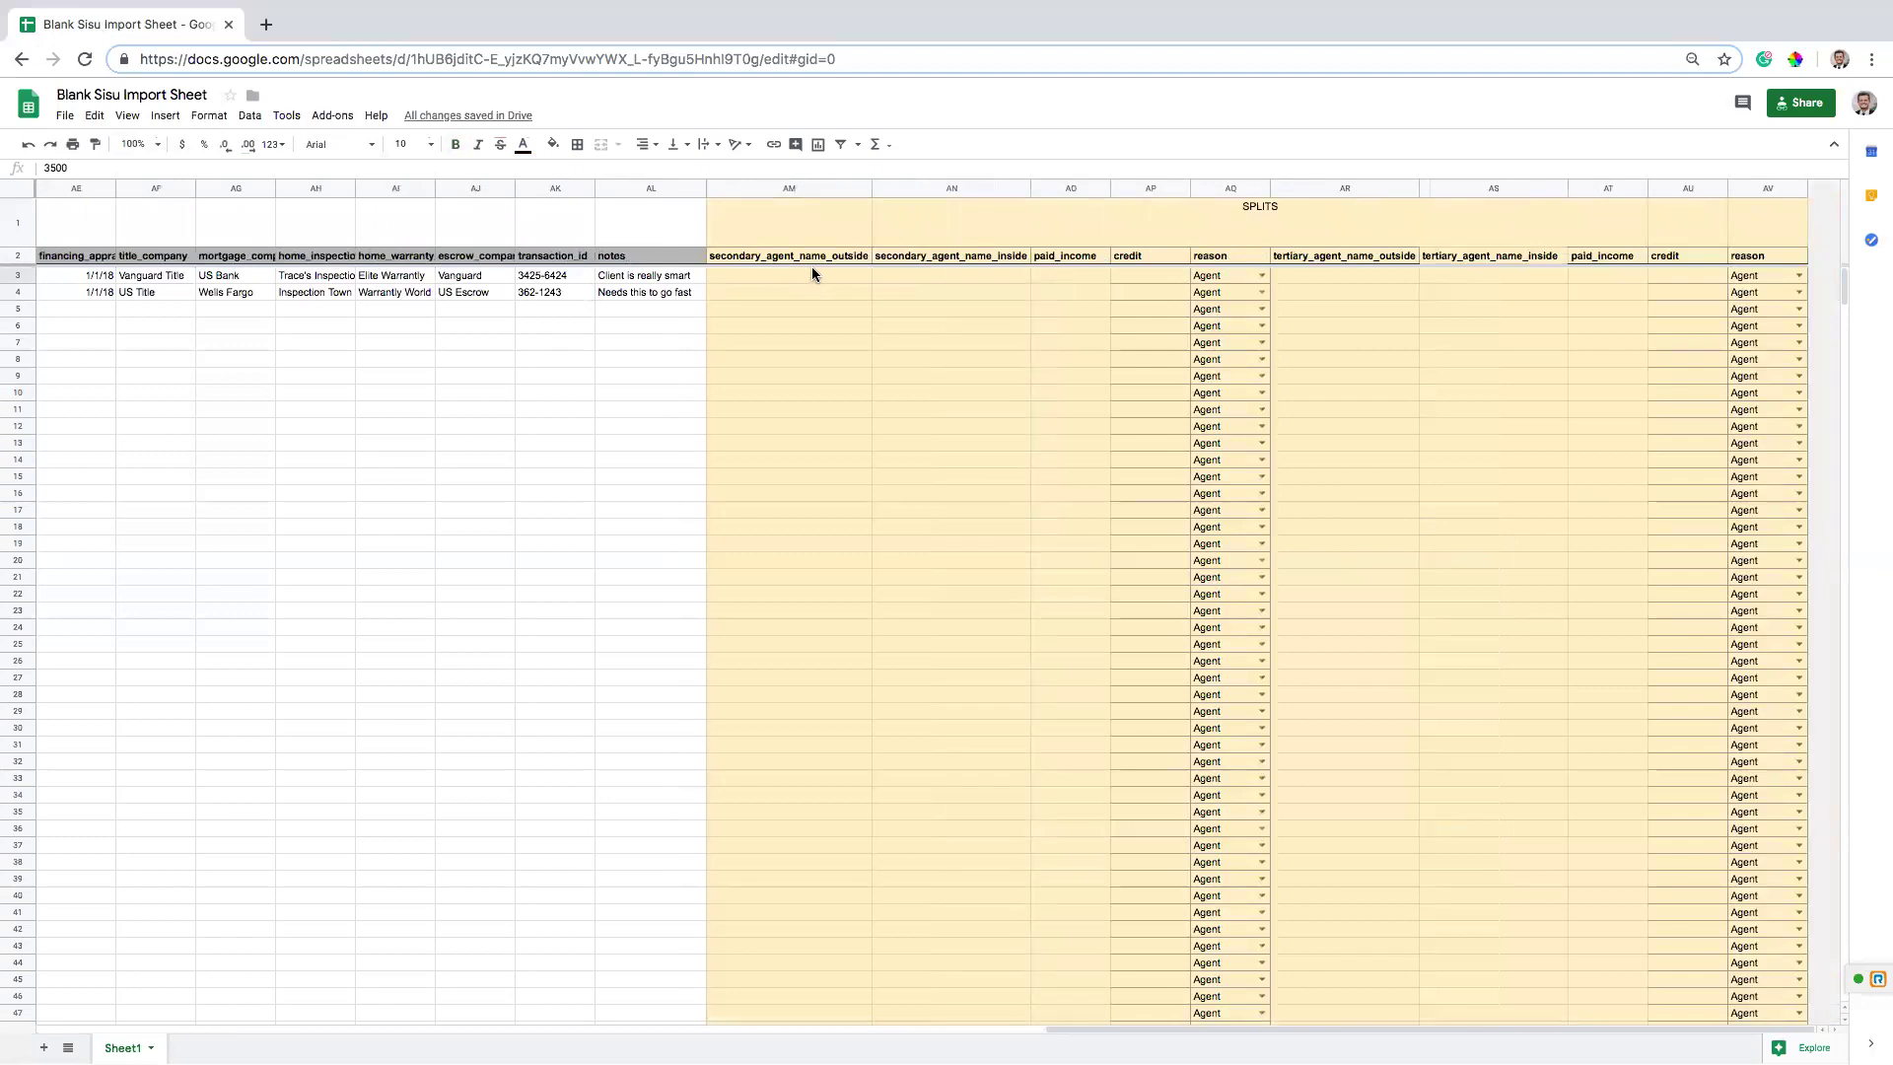
pyautogui.click(816, 275)
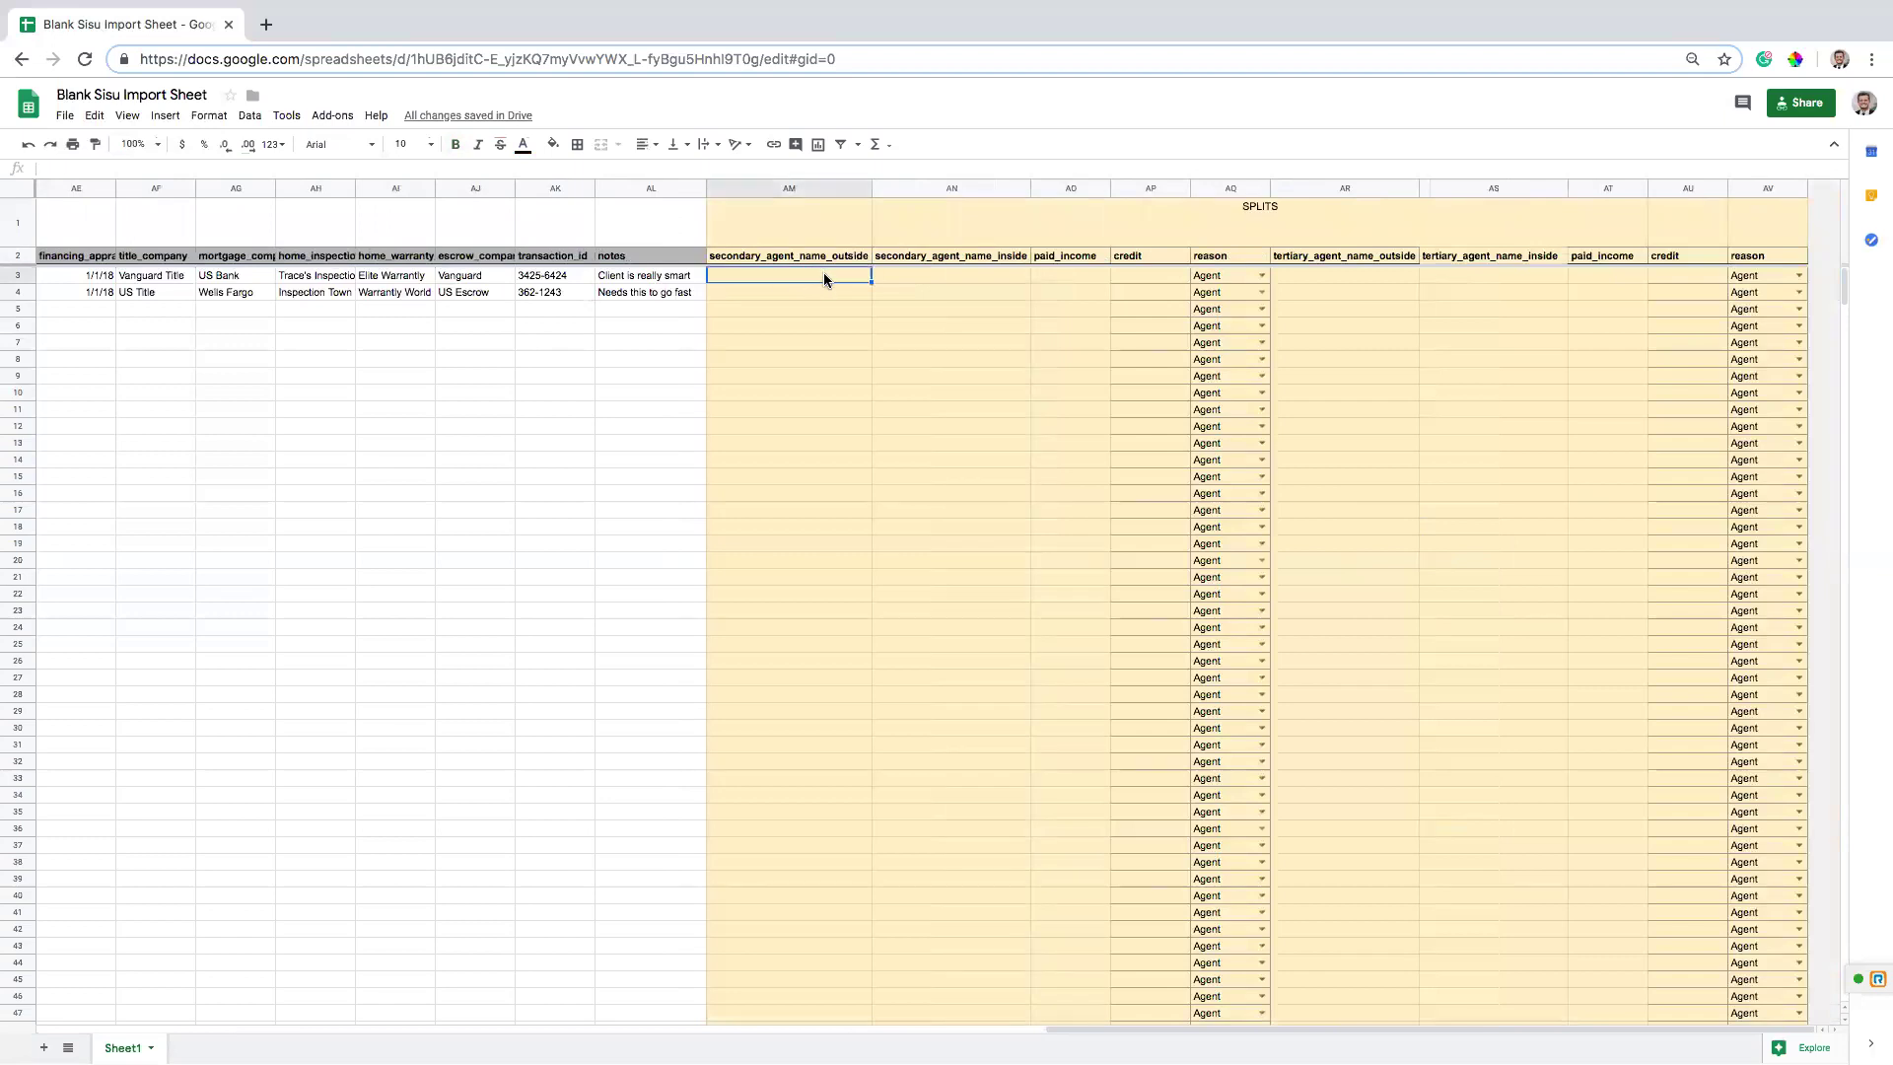
pyautogui.click(1079, 275)
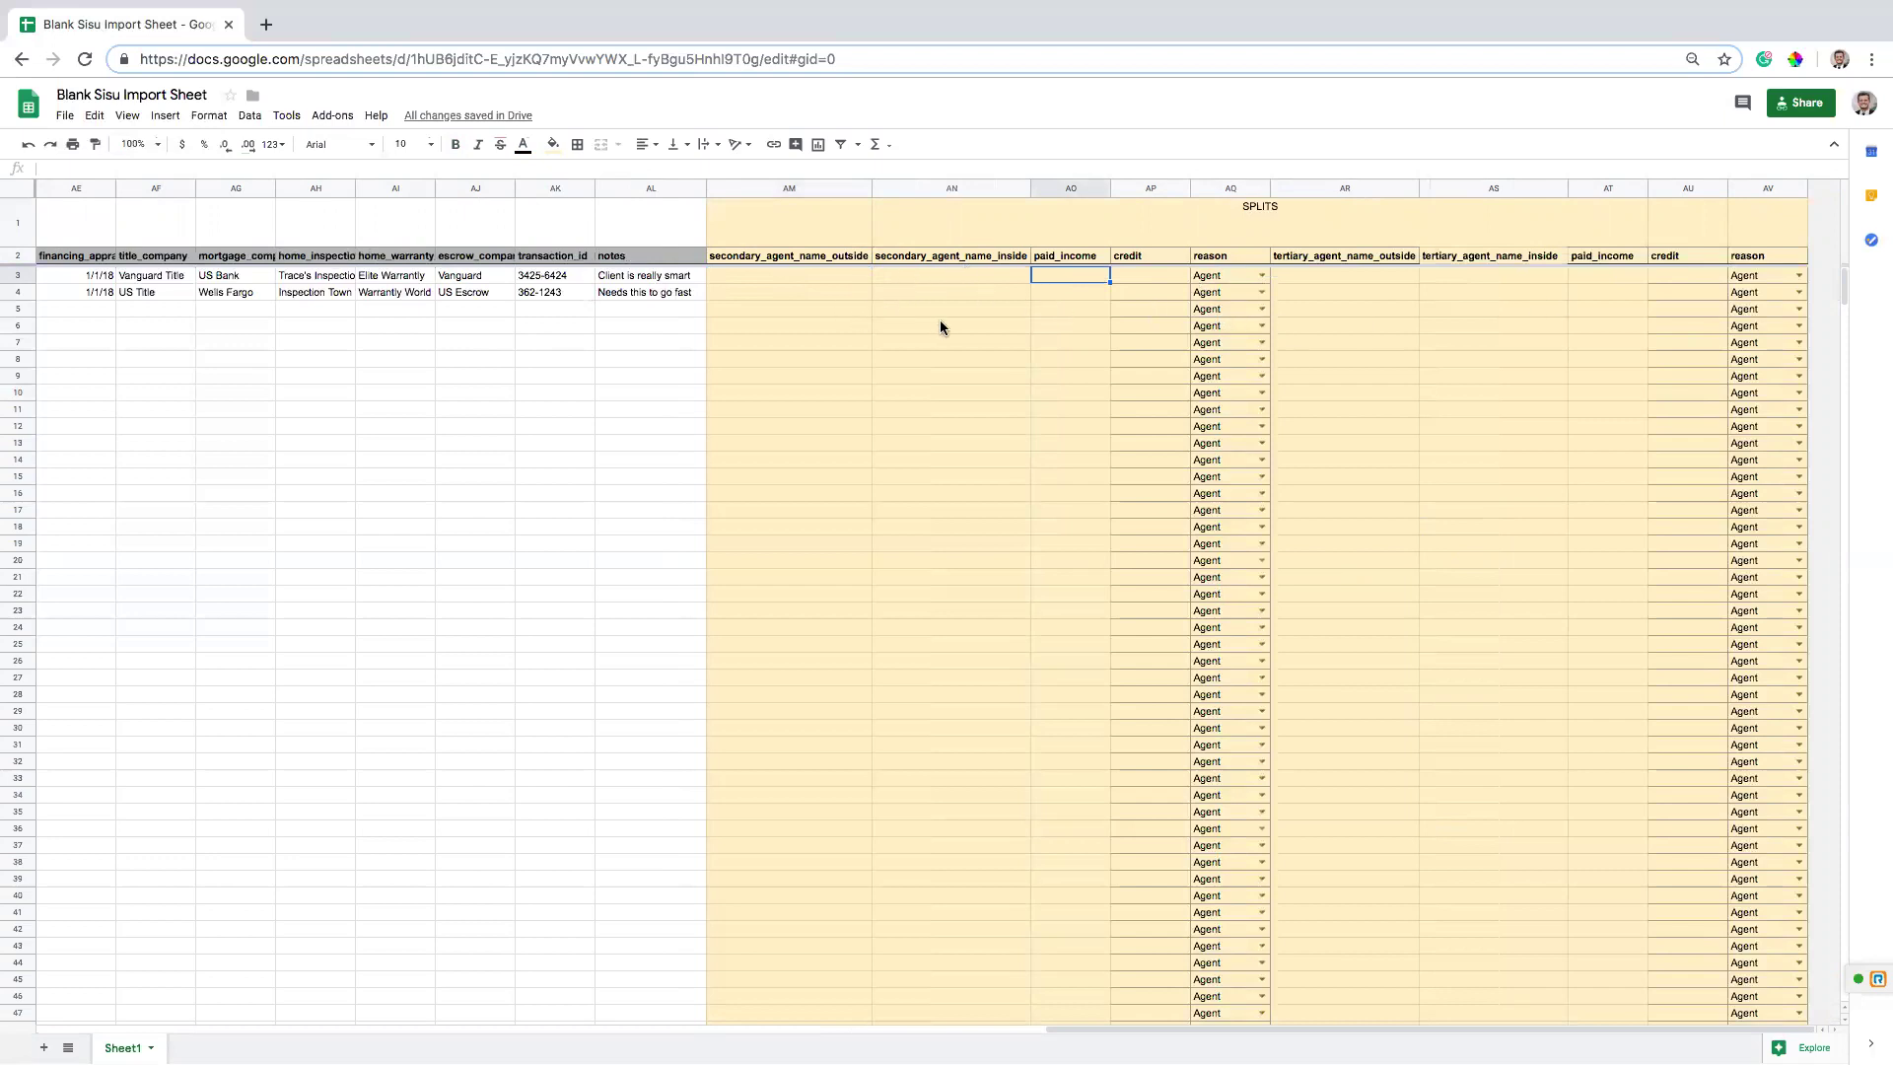
pyautogui.click(812, 278)
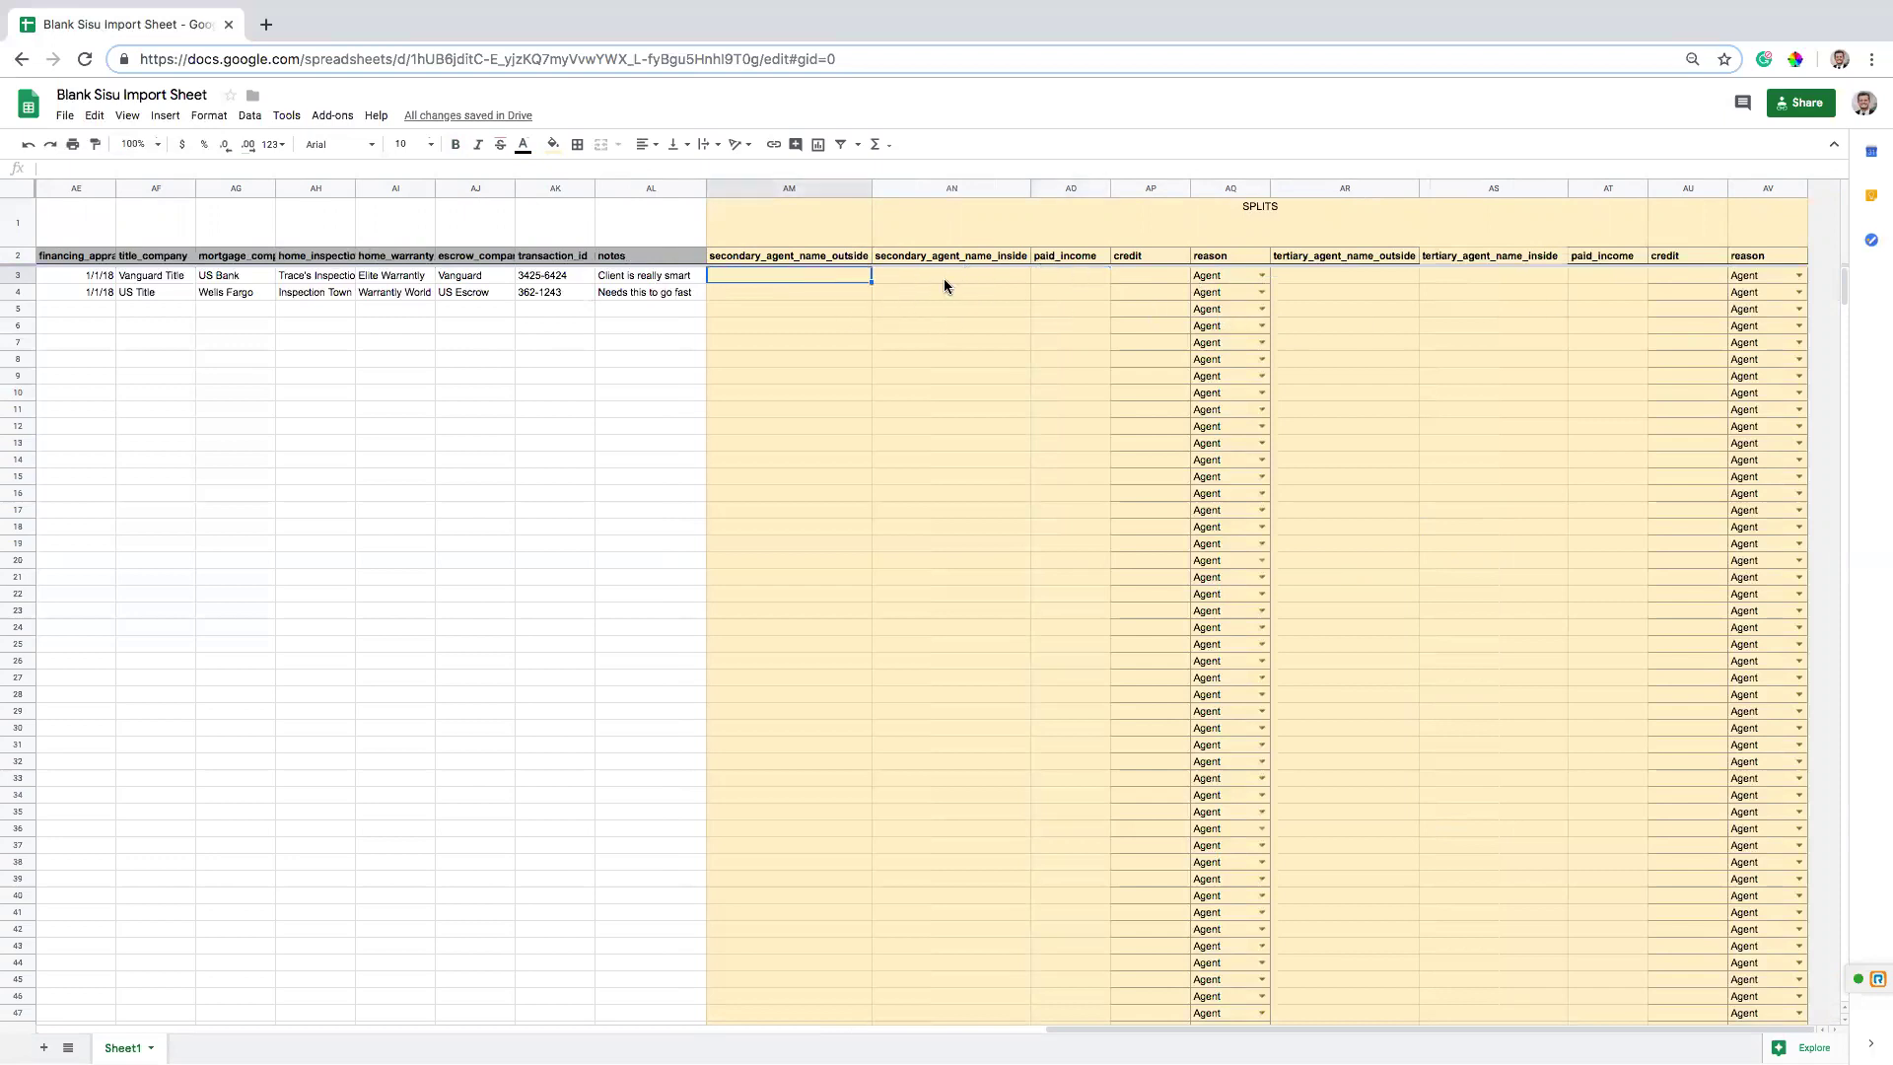
pyautogui.click(903, 281)
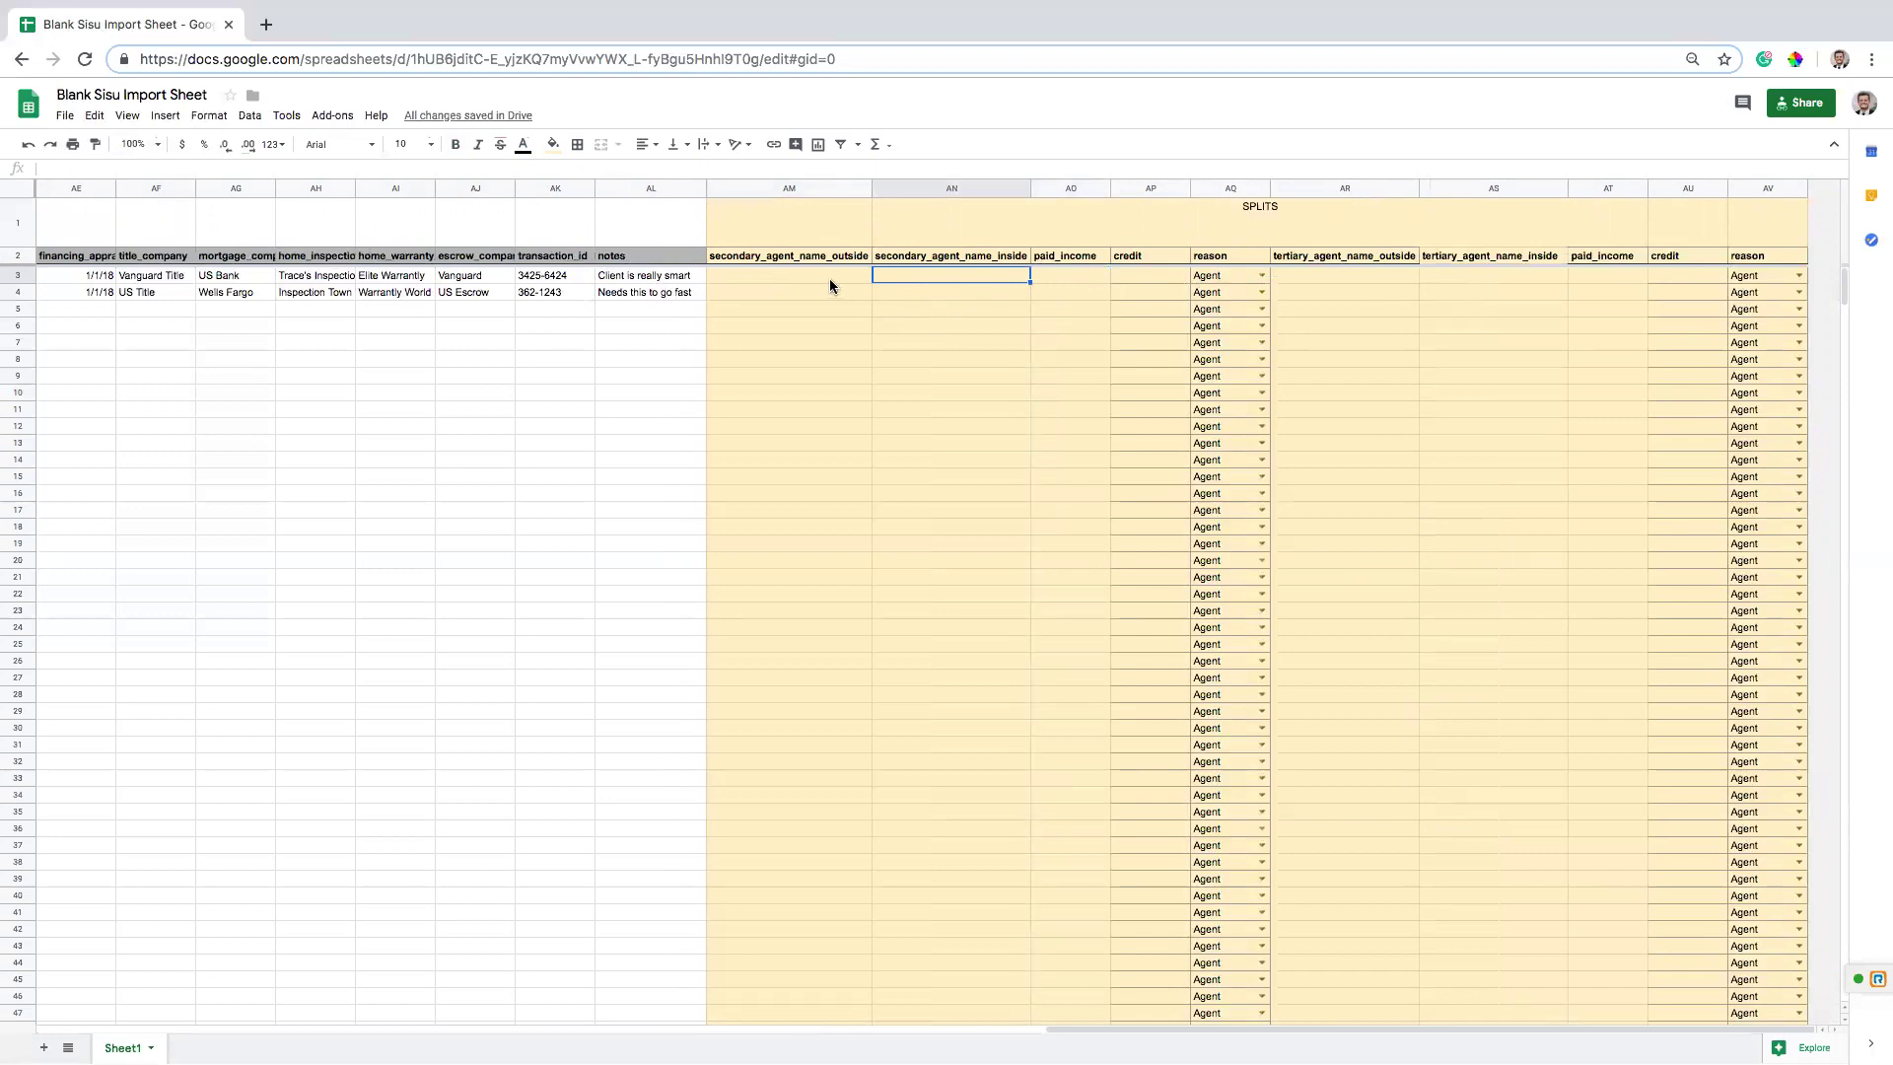
pyautogui.click(1124, 278)
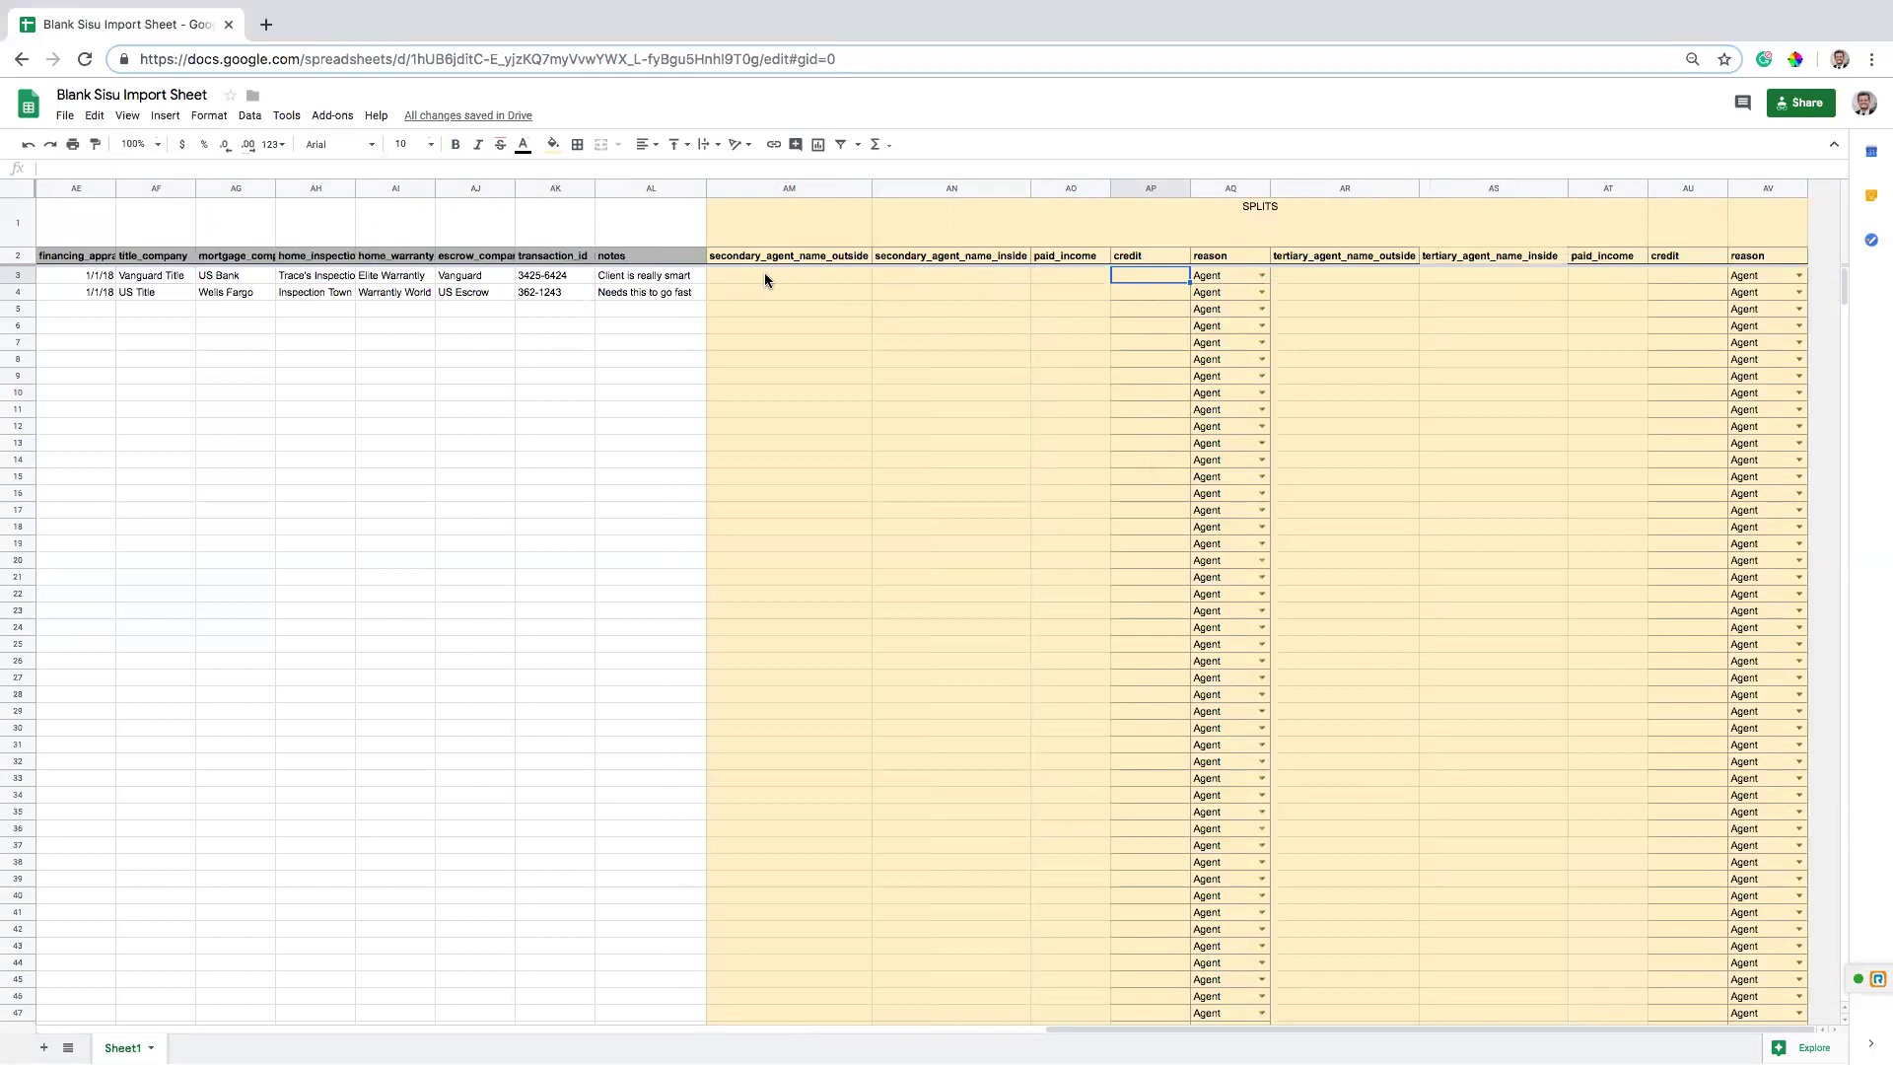
pyautogui.hscroll(-20, 765, 272)
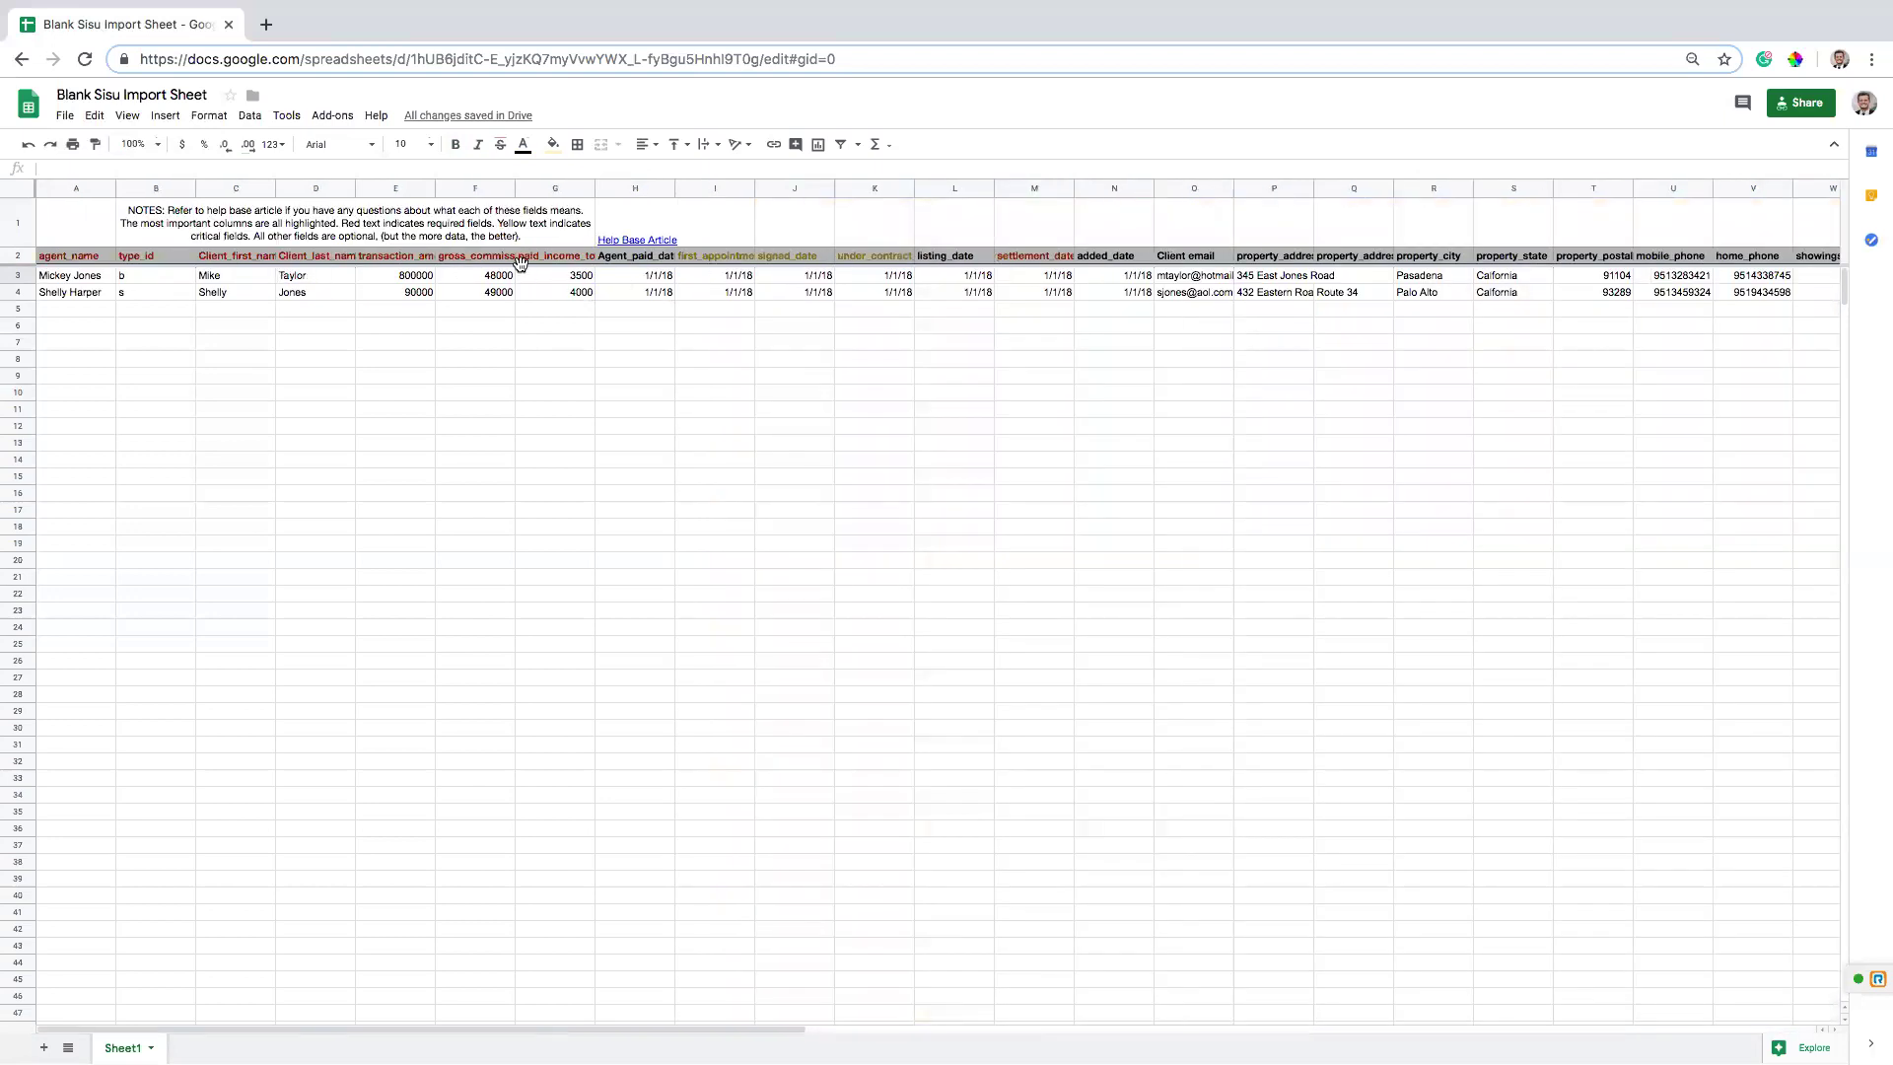
# - Recheck 48000 and 3500, note the 1/1/18 settlement date, select I3, and switch to Sisu
pyautogui.click(490, 277)
pyautogui.click(570, 278)
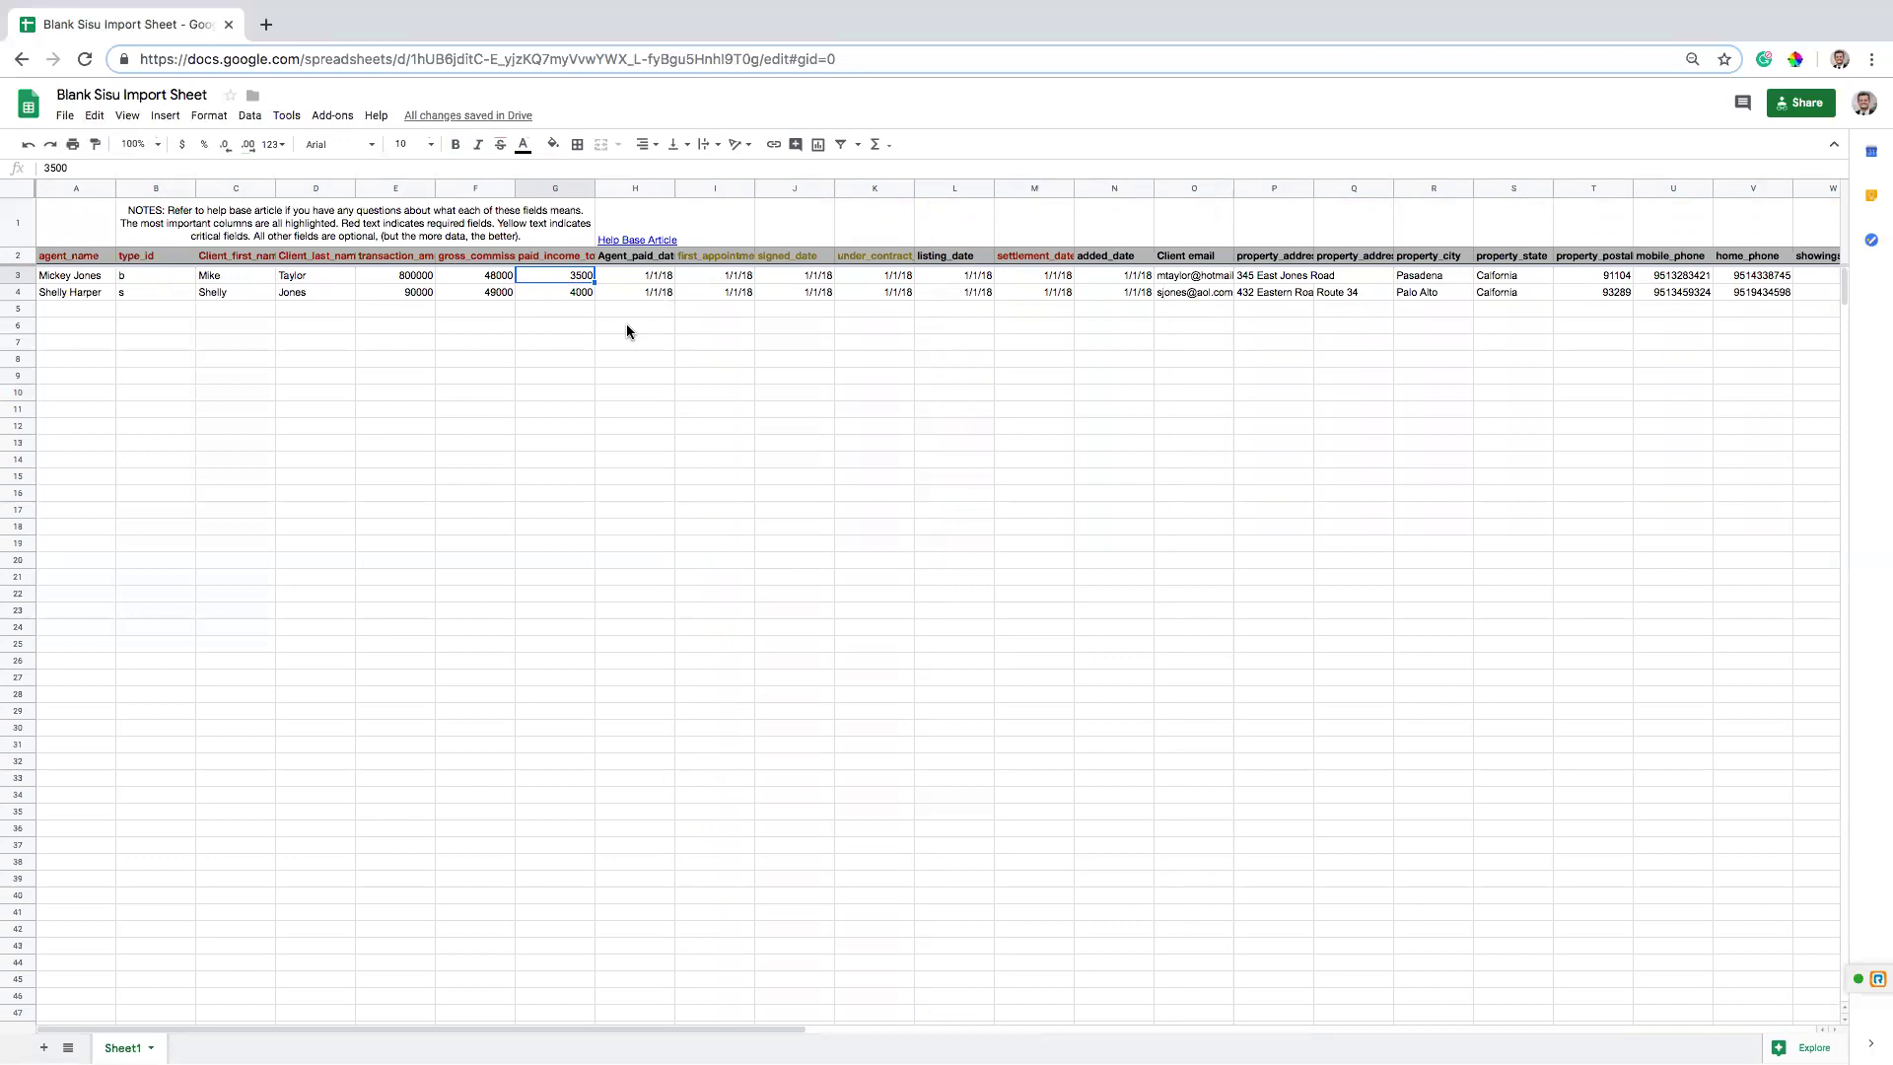
pyautogui.click(1023, 277)
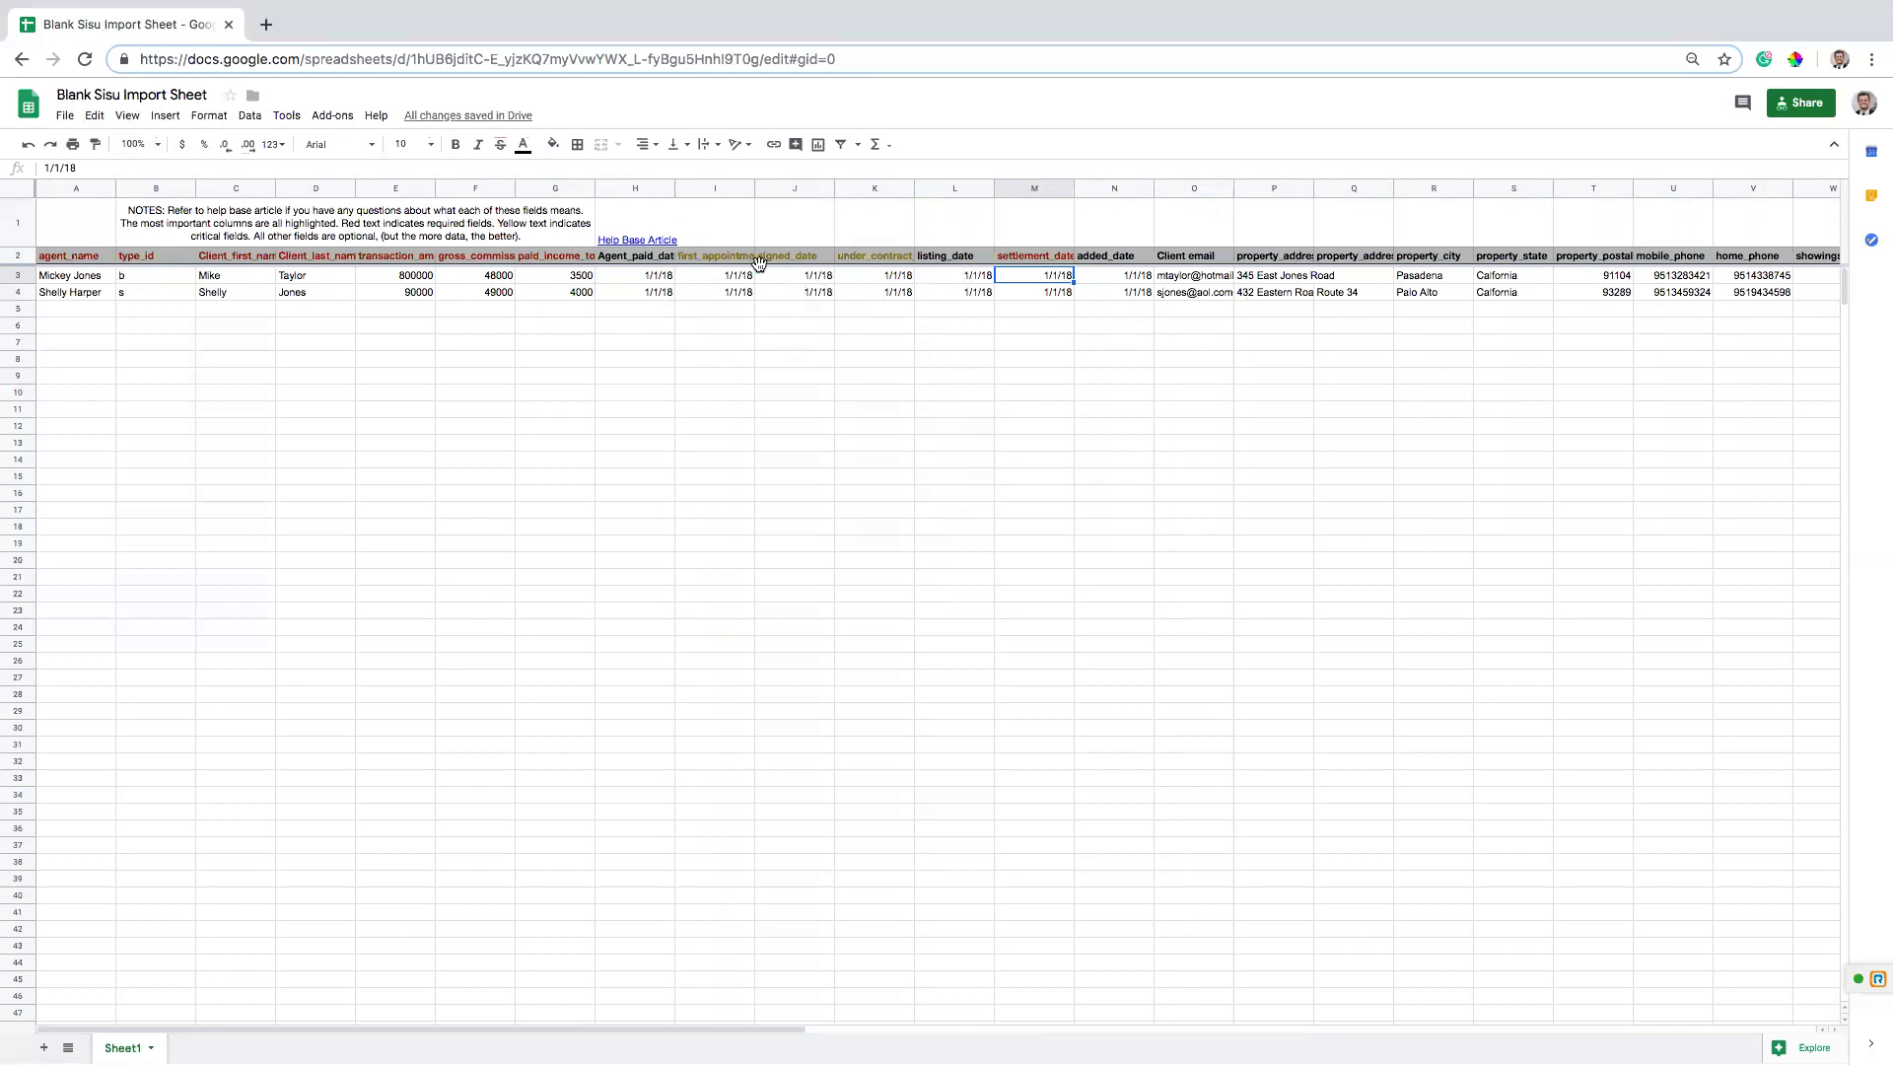
pyautogui.click(734, 279)
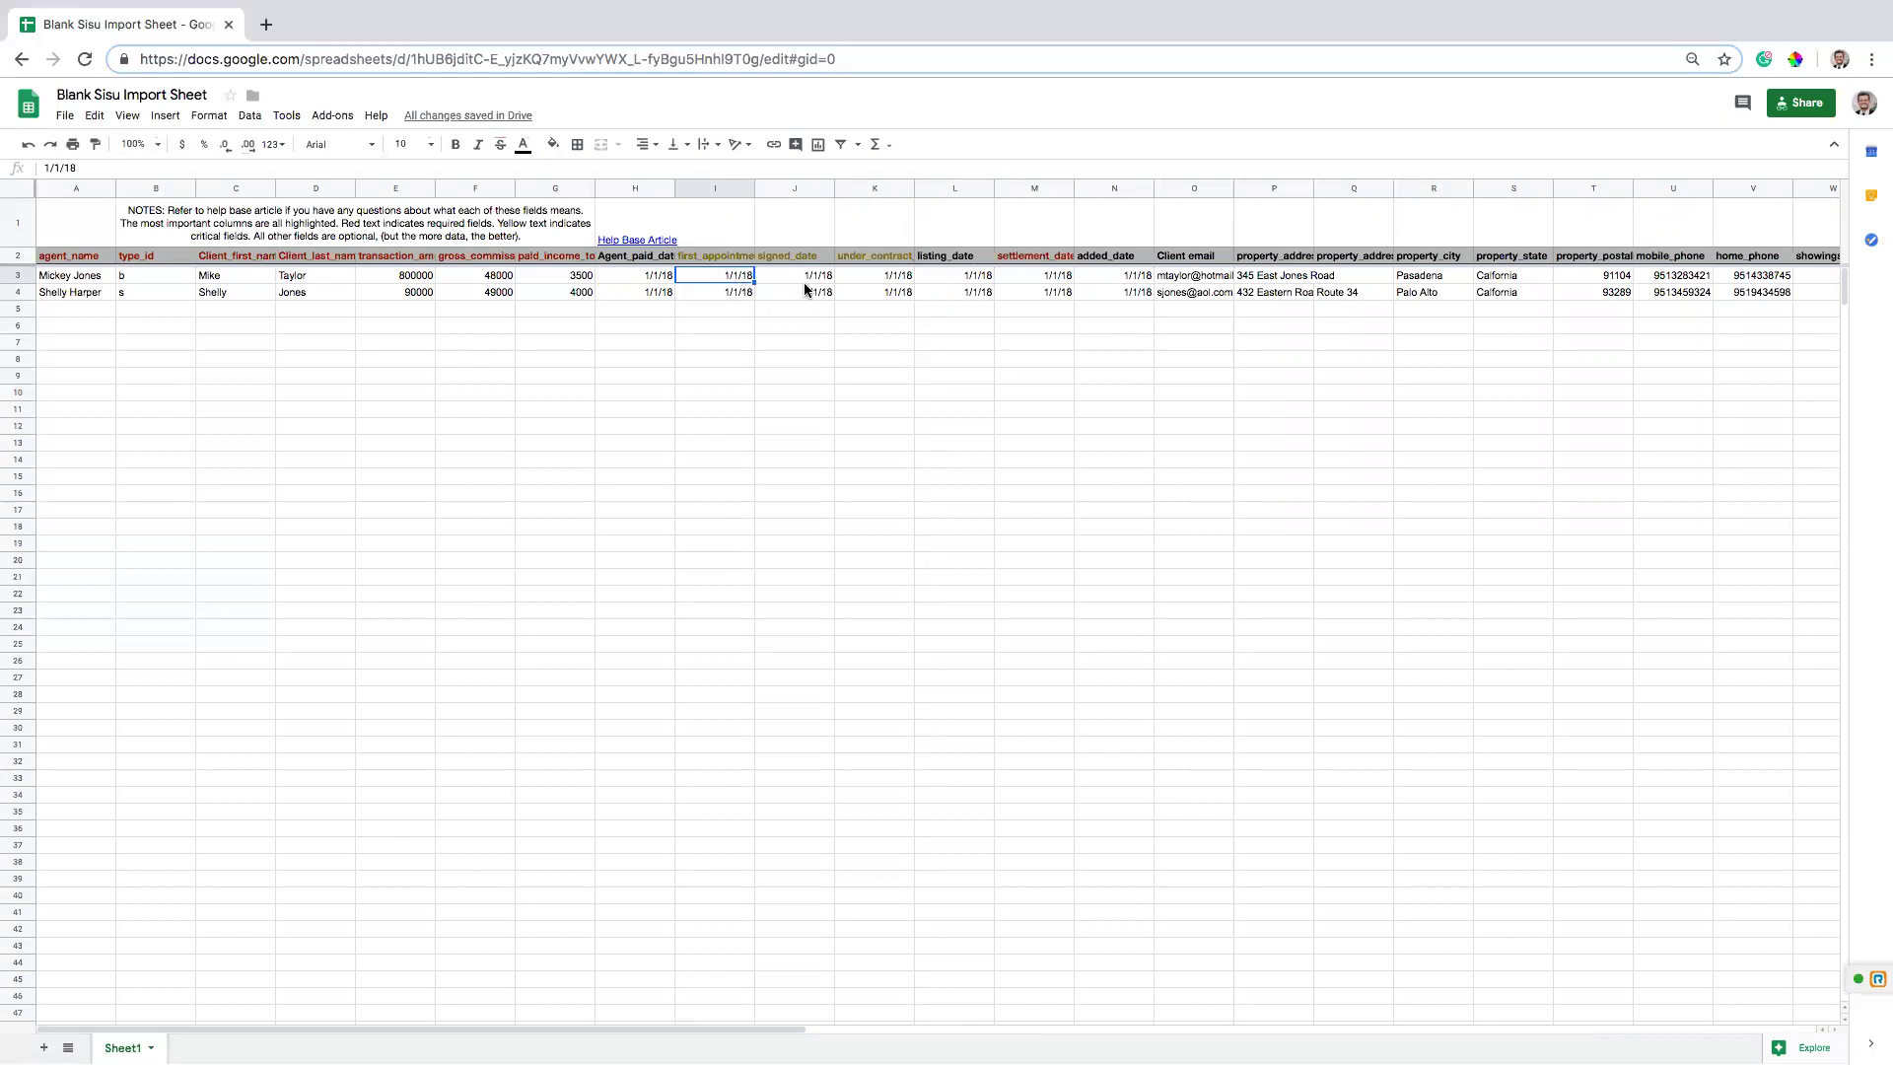
pyautogui.hotkey('ctrl', 'Left')
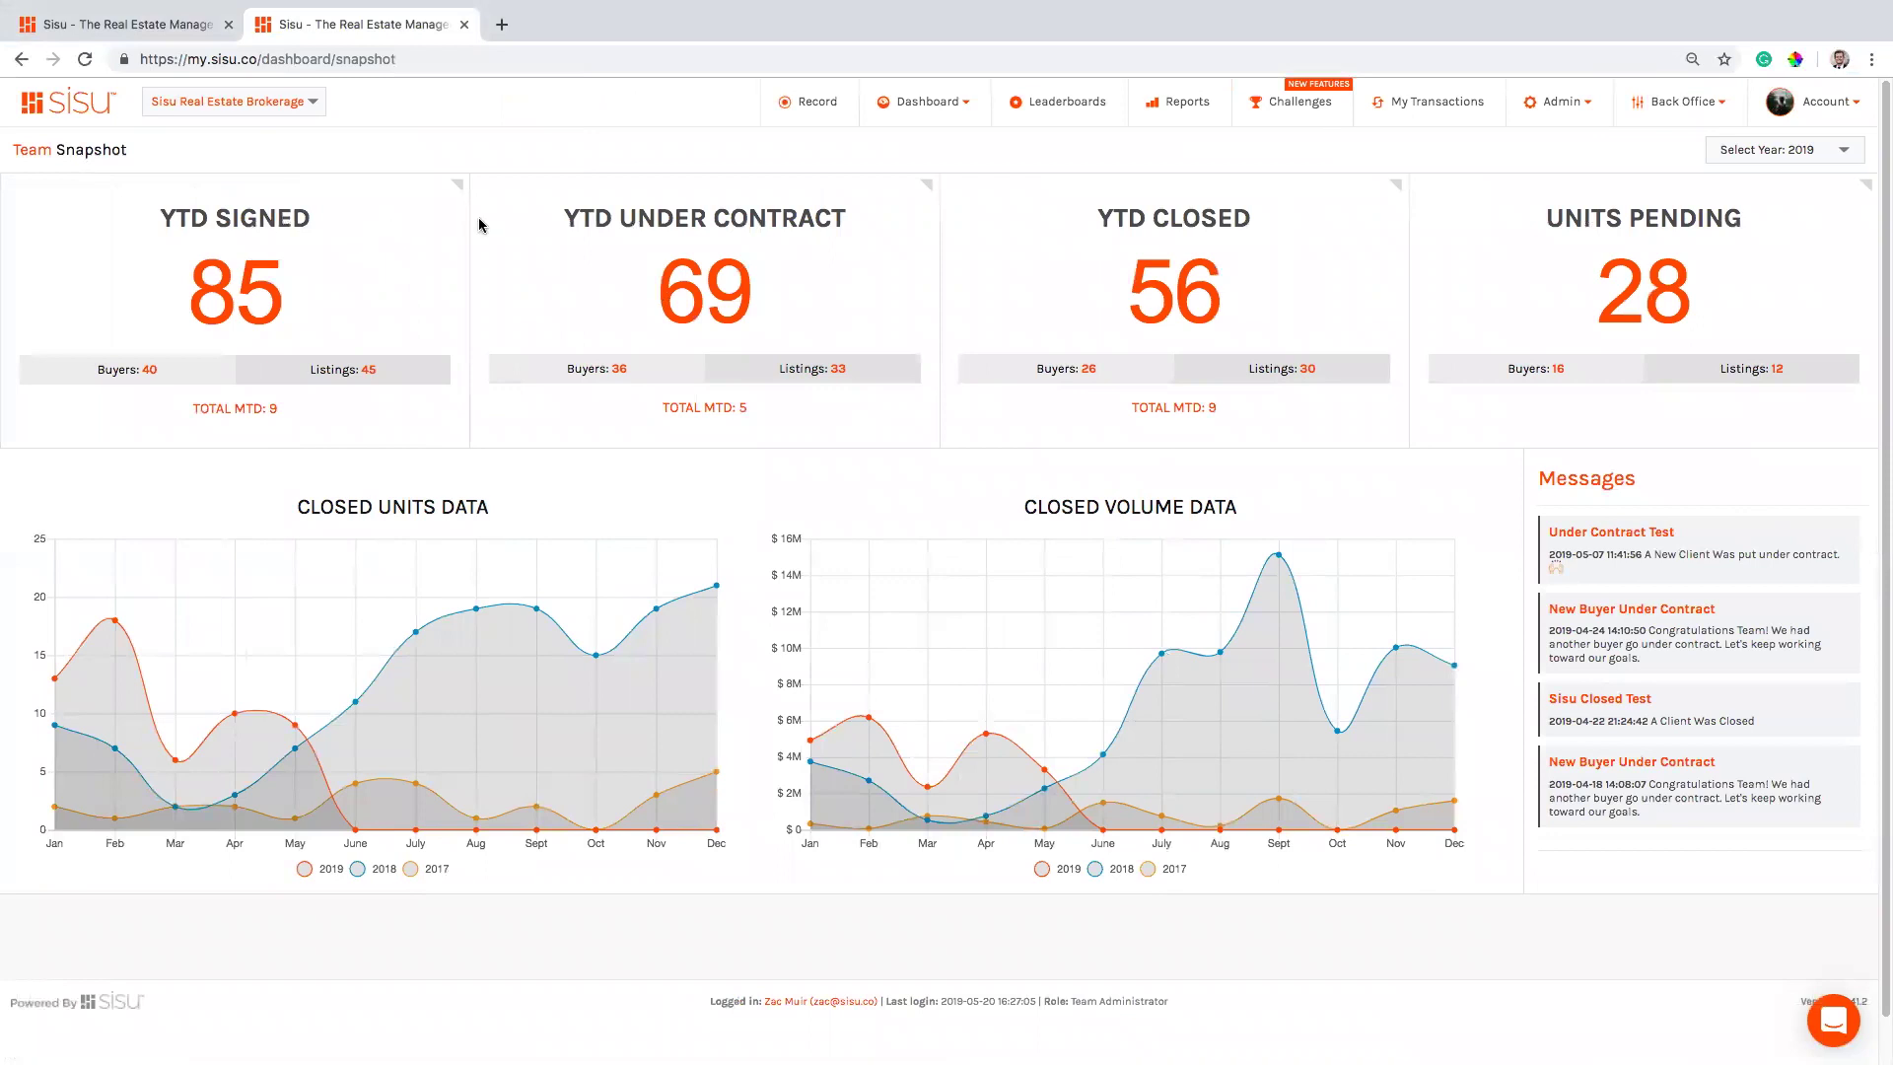
# - Open the Team dashboard in a new tab and scroll down to its pacing rings and Year To Date tiles
pyautogui.click(966, 109)
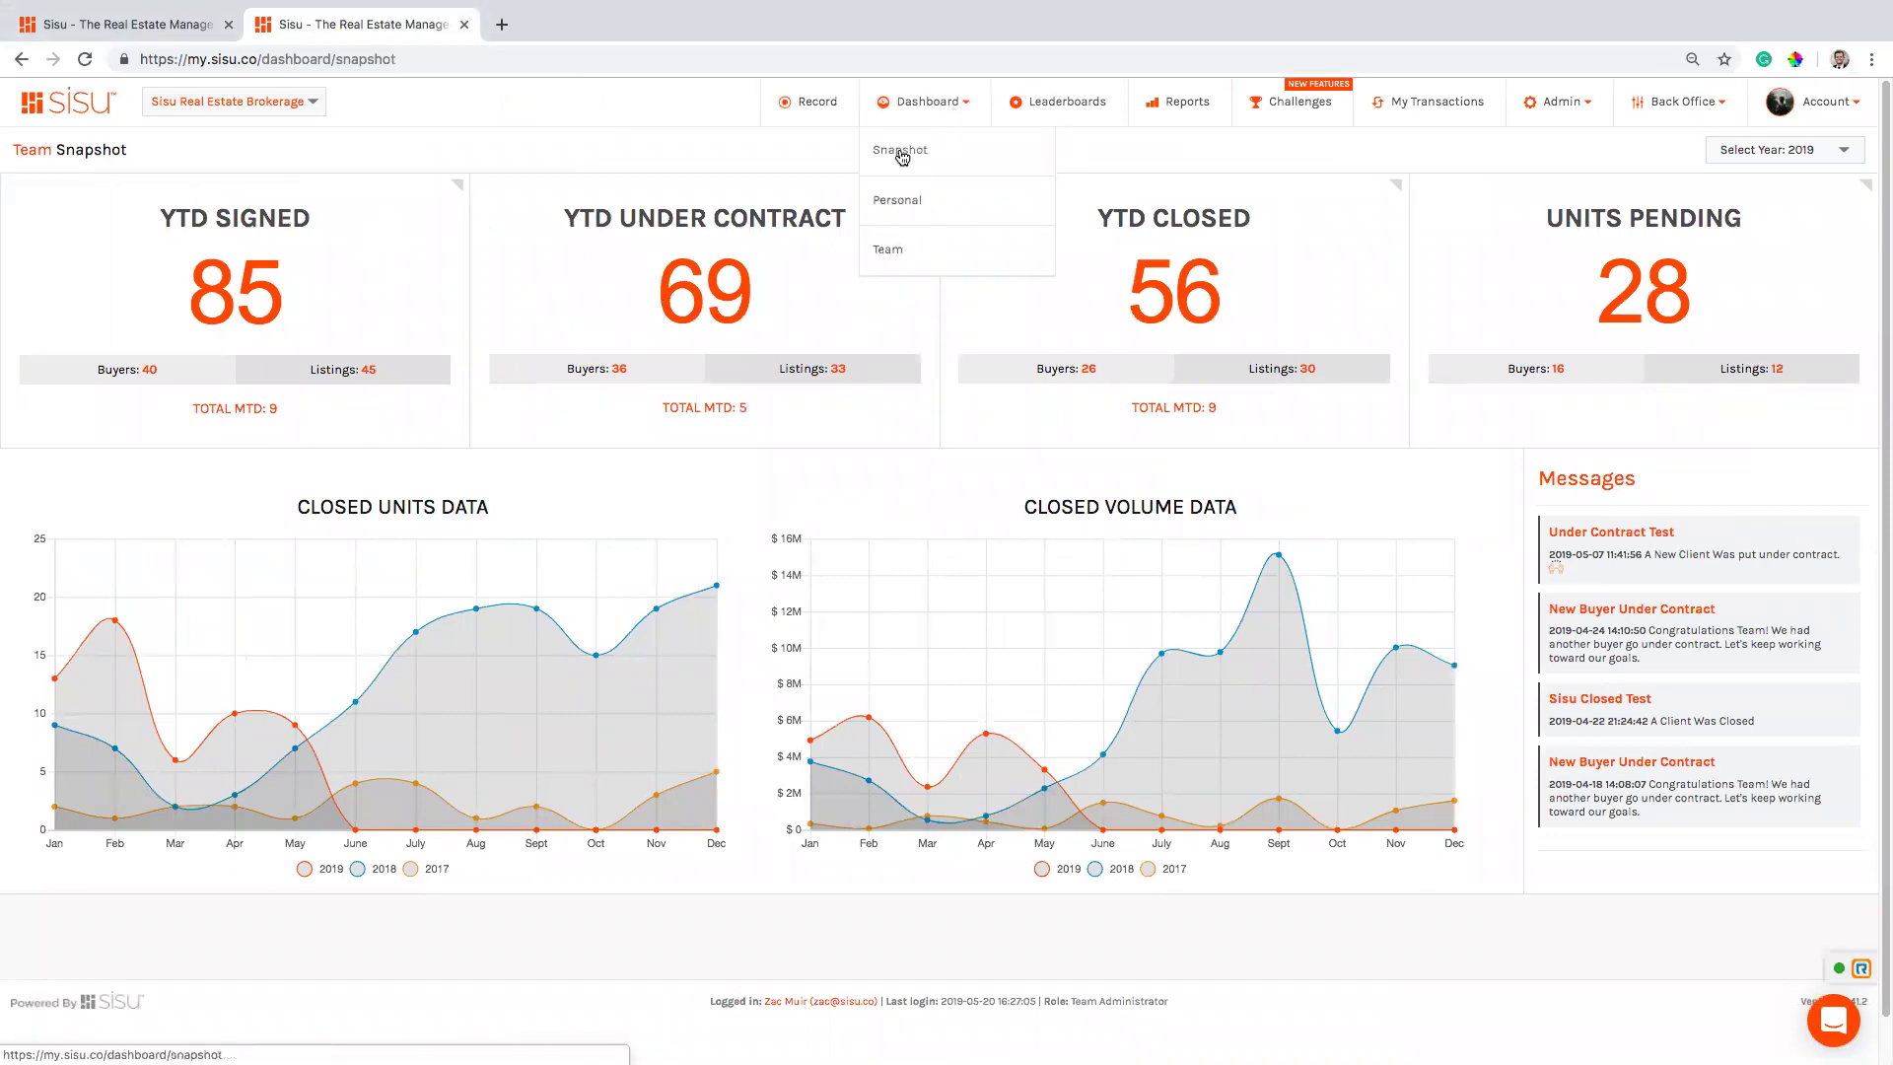
pyautogui.keyDown('super'); pyautogui.click(904, 246); pyautogui.keyUp('super')
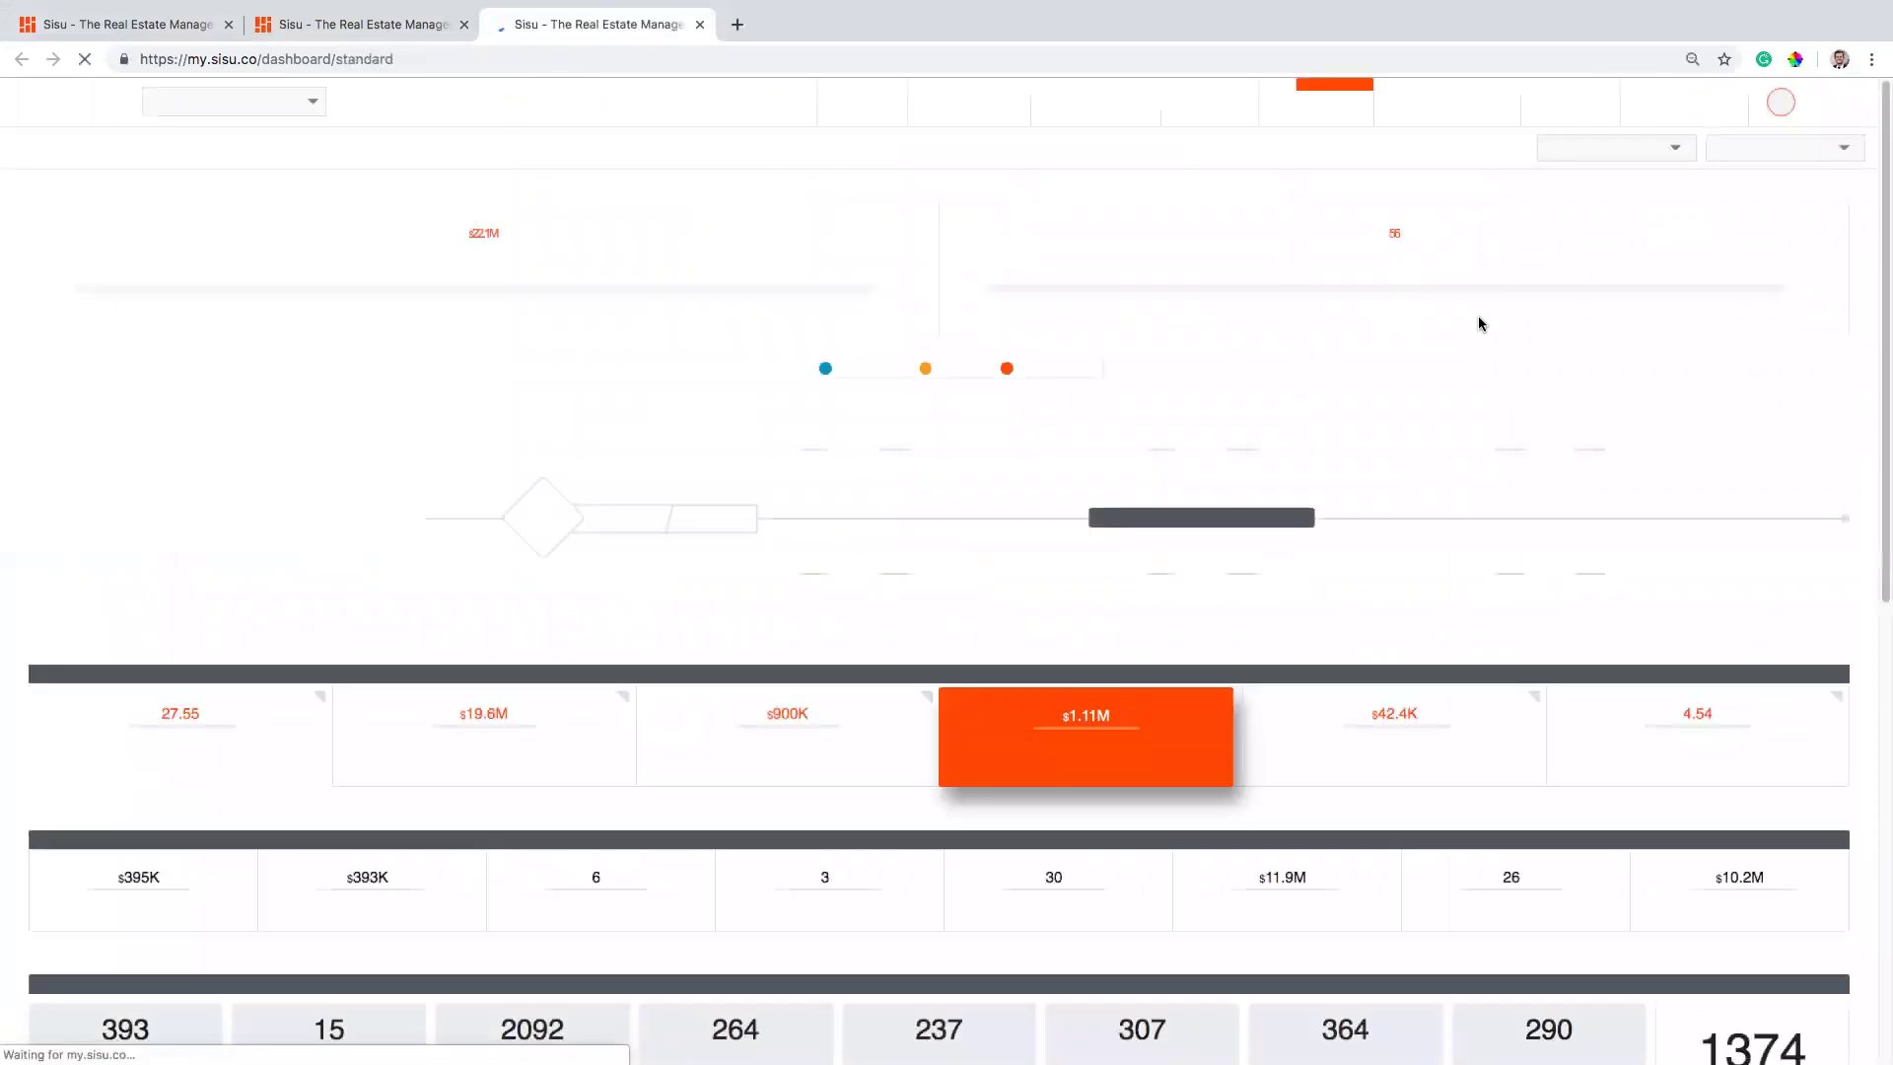
pyautogui.scroll(-2, 1250, 580)
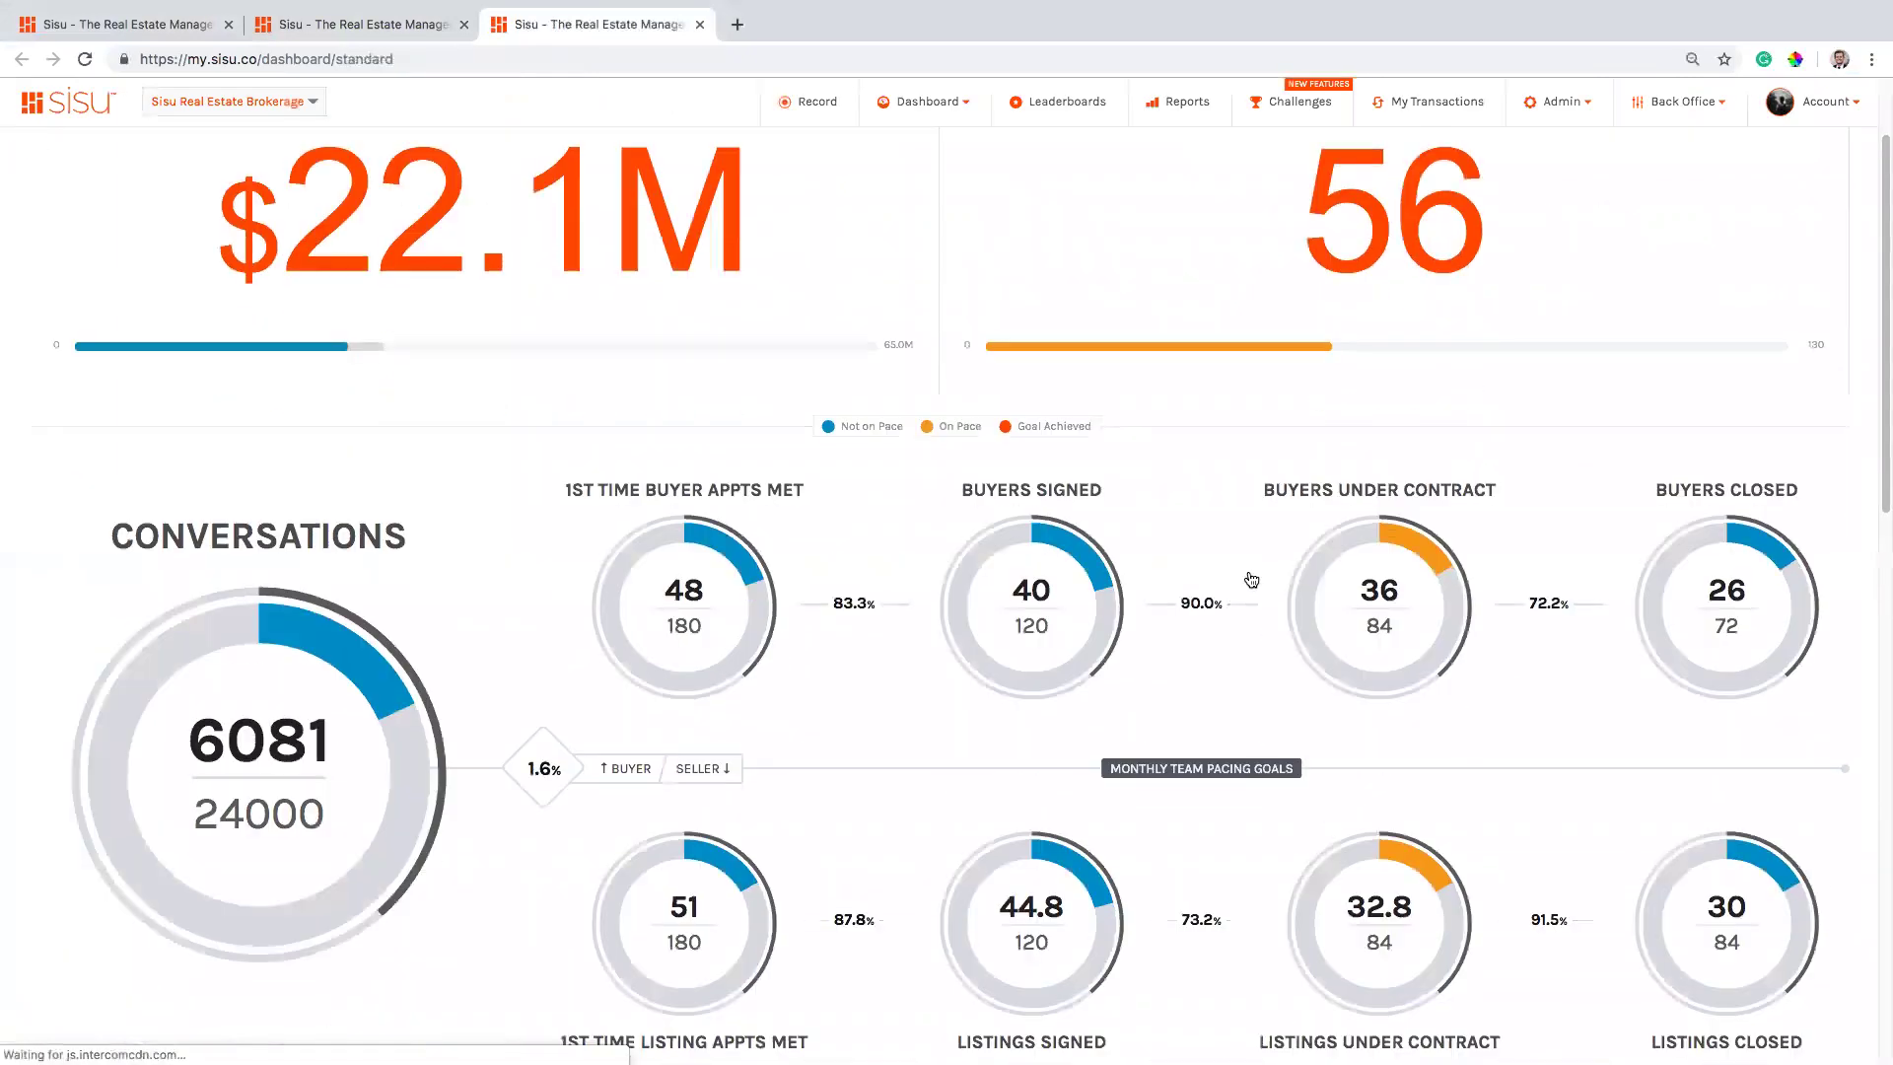
pyautogui.scroll(-3, 900, 580)
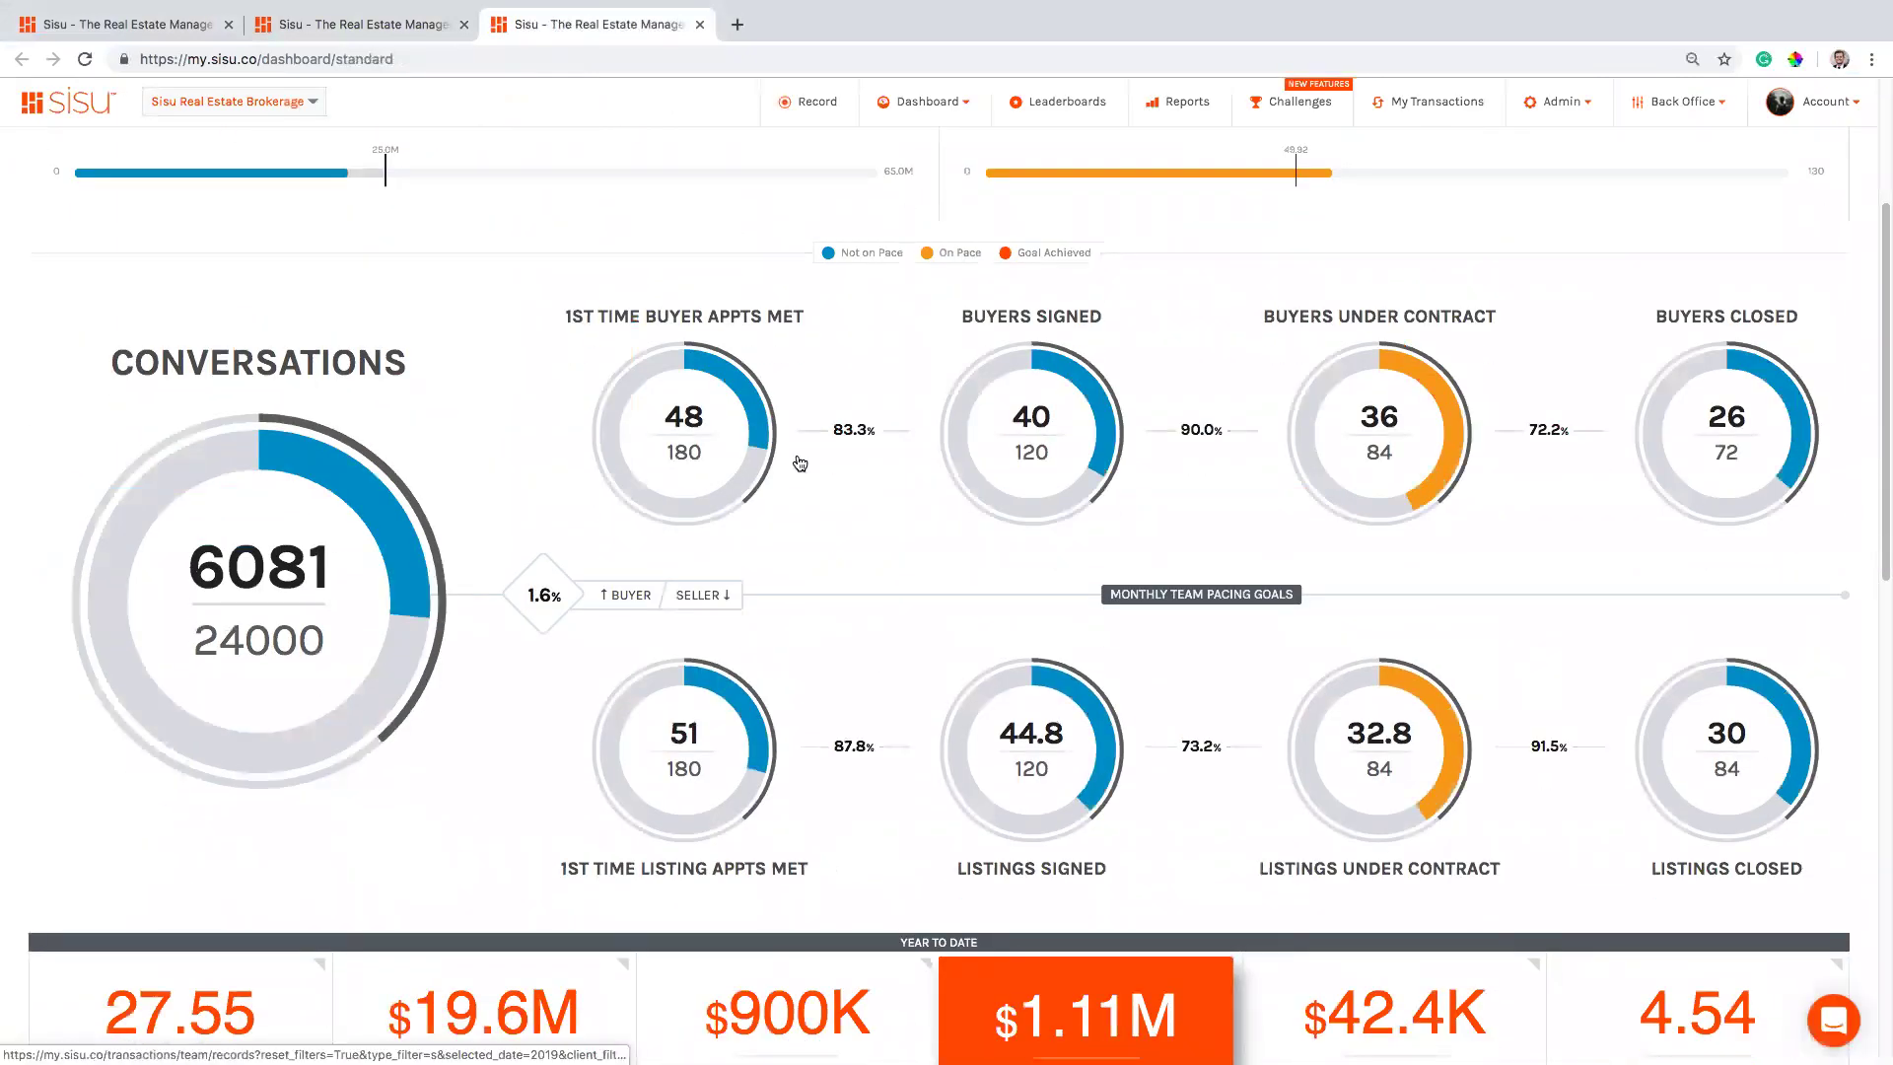
pyautogui.moveTo(804, 316); pyautogui.dragTo(631, 314)
pyautogui.click(690, 284)
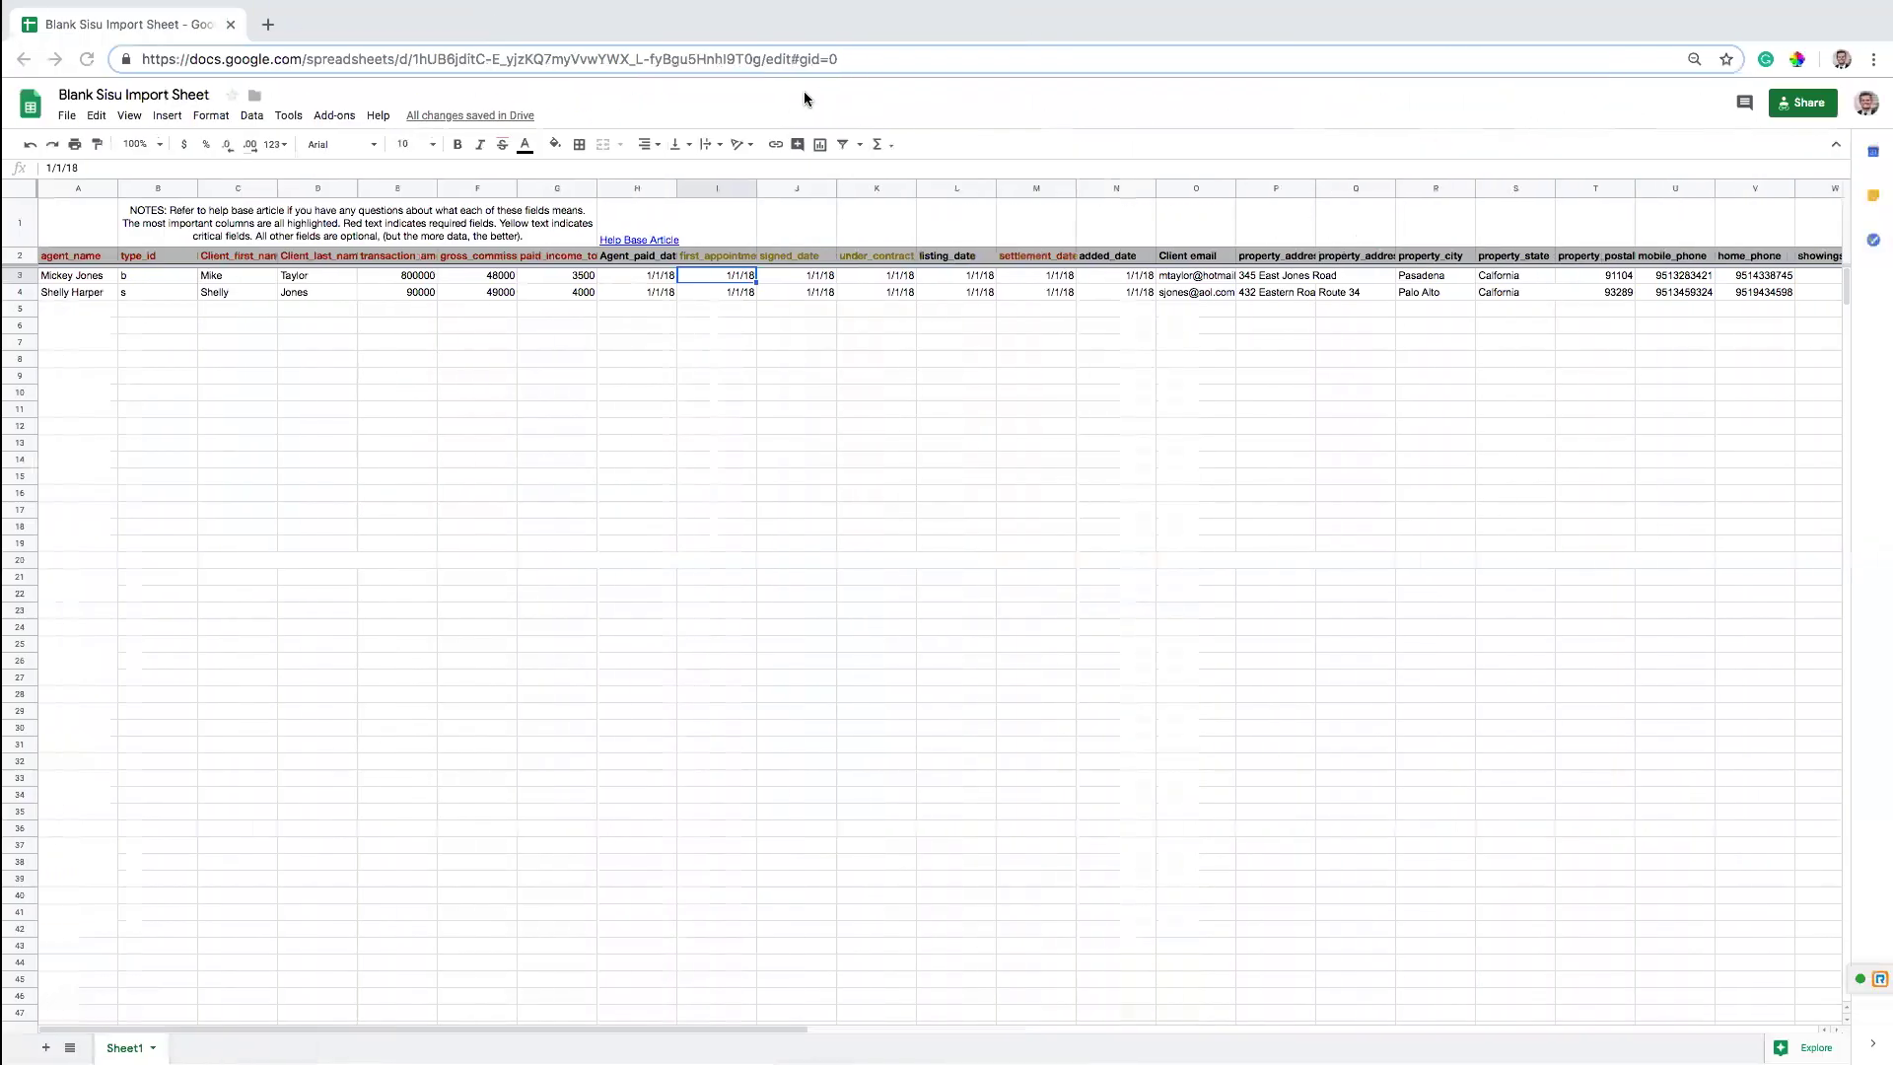
pyautogui.click(802, 90)
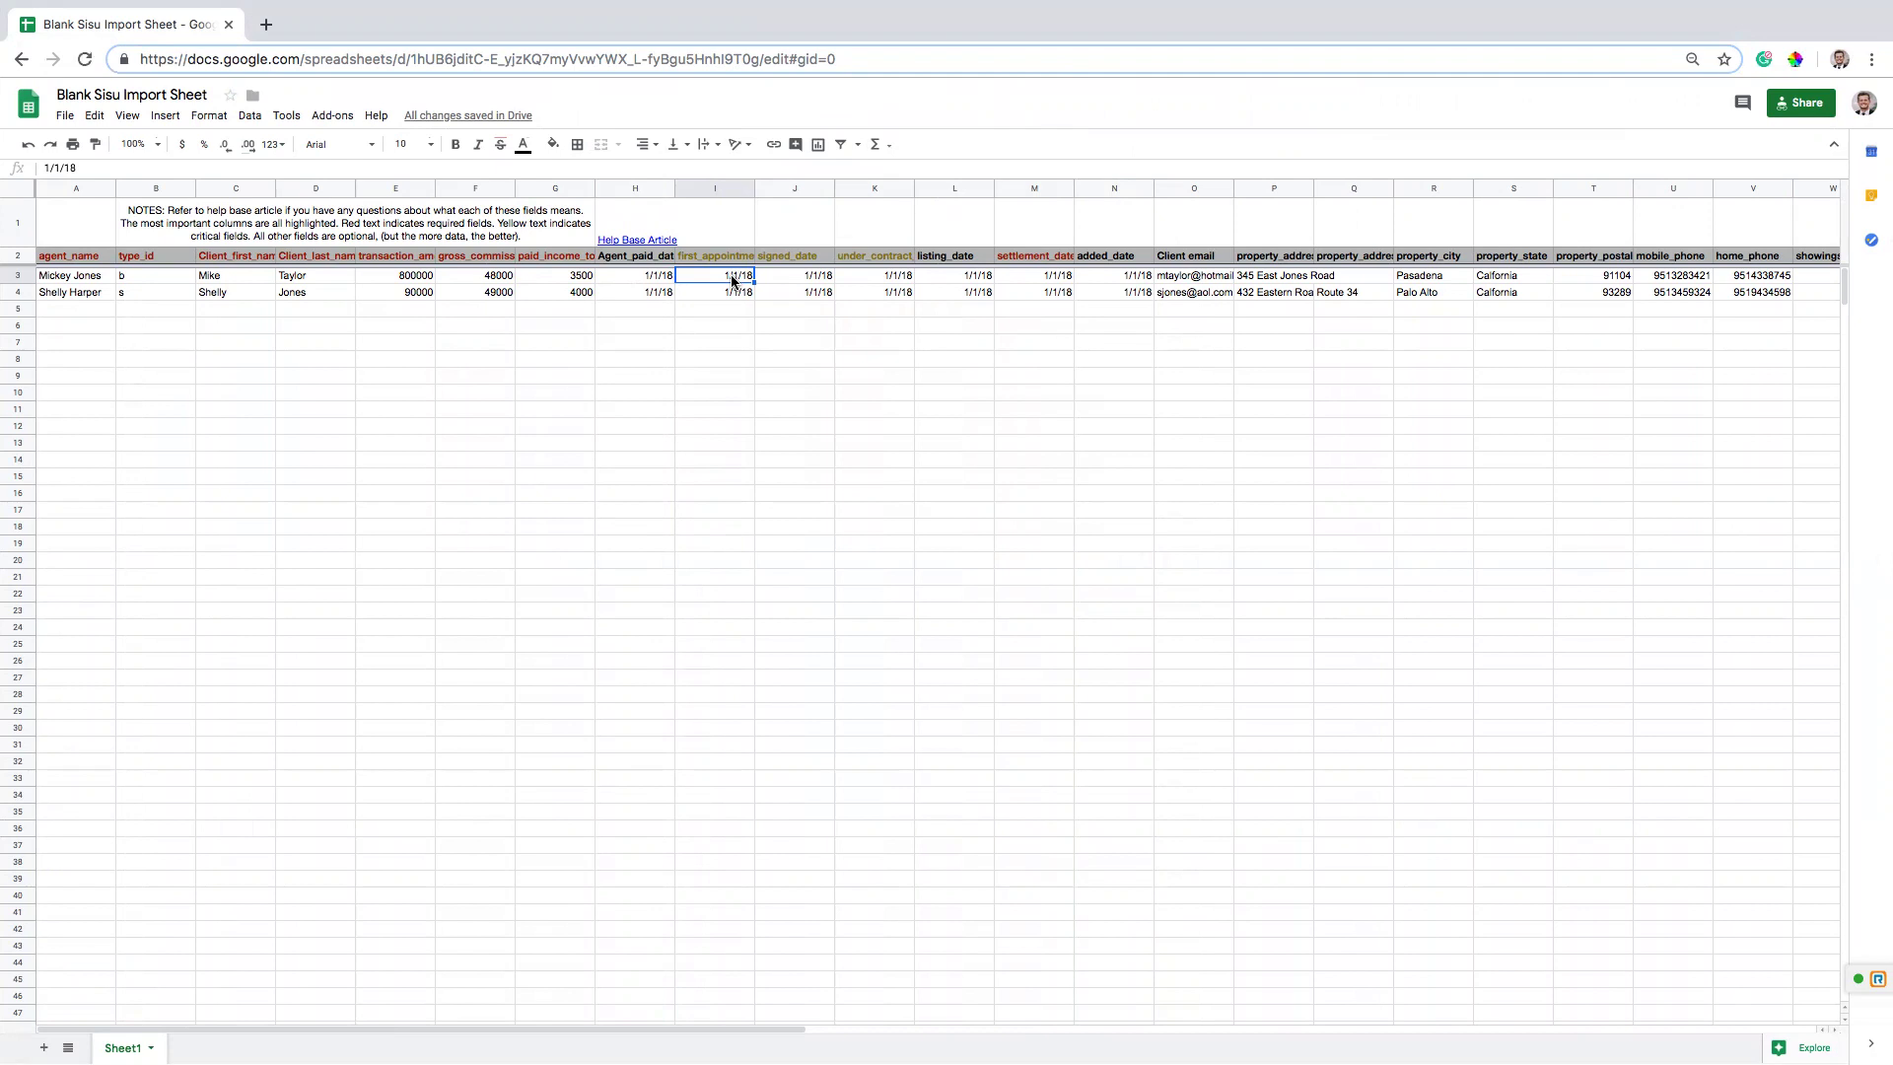
pyautogui.click(885, 280)
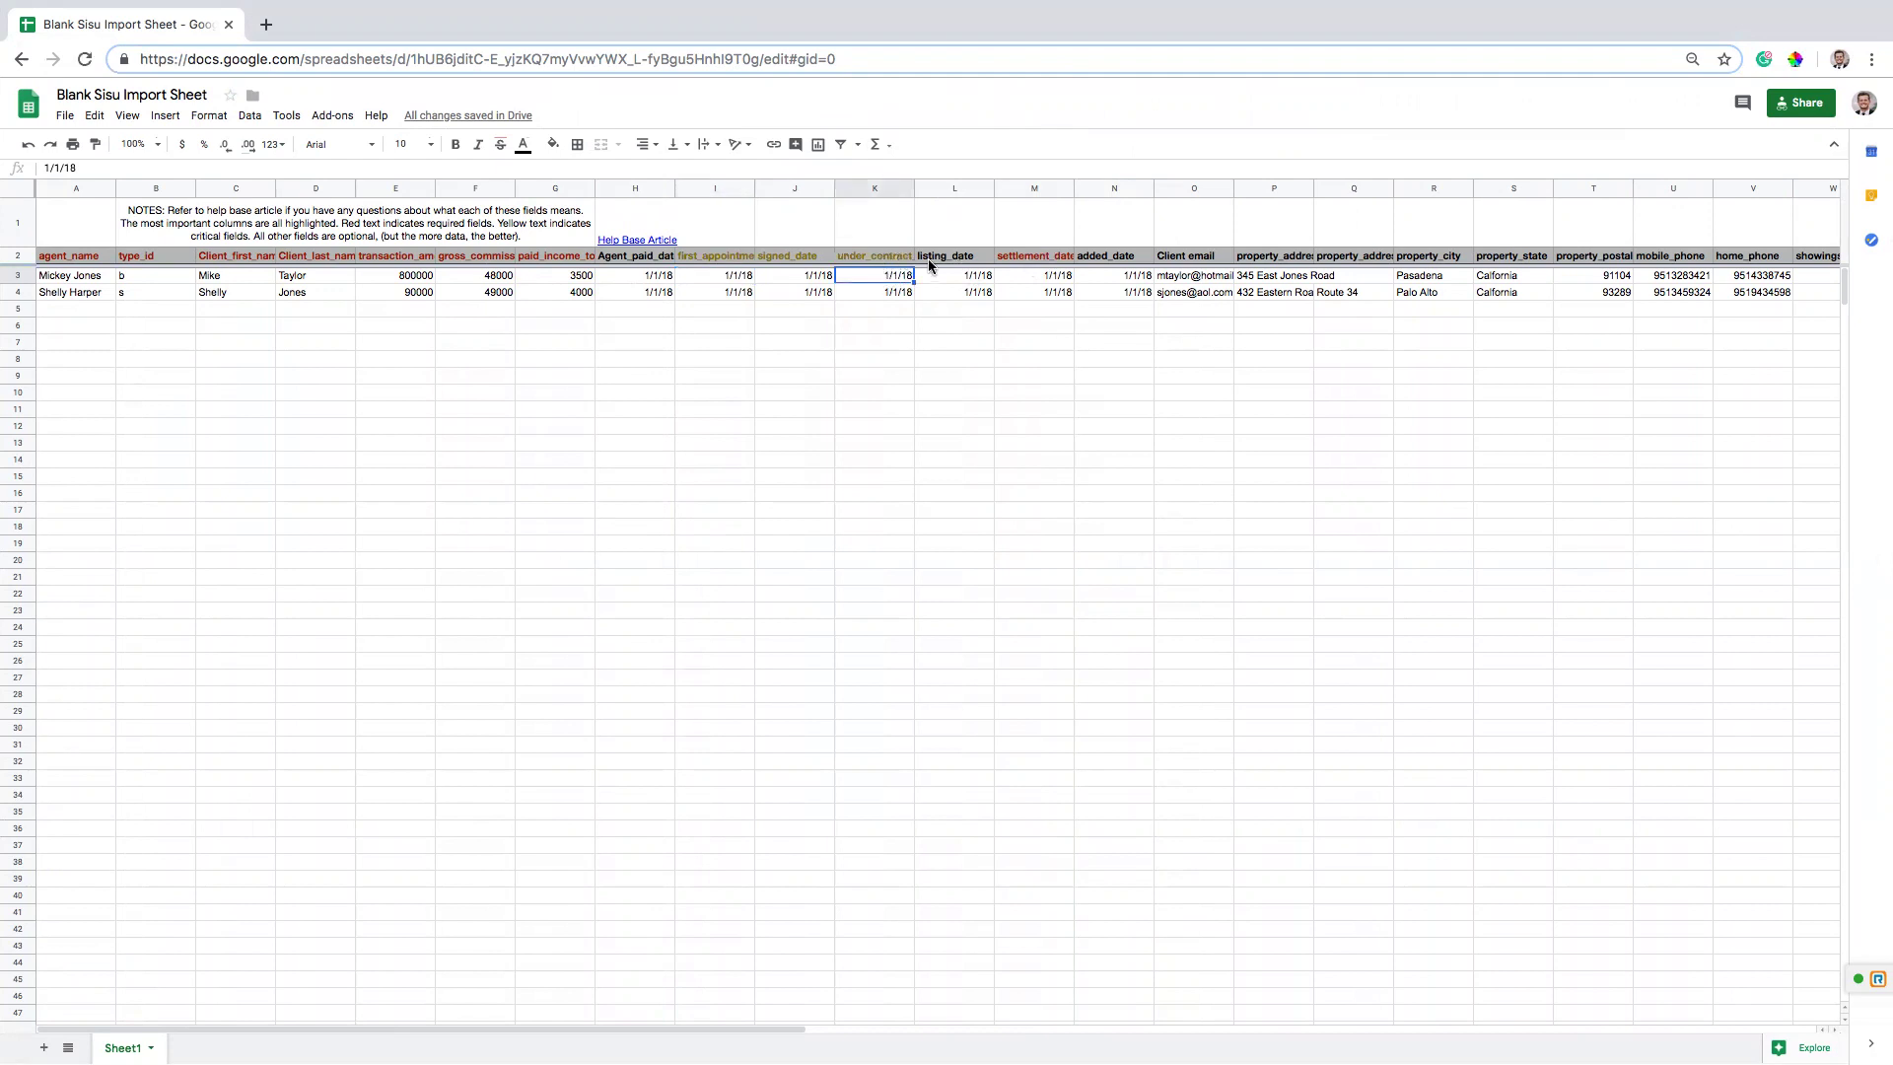
pyautogui.click(1070, 278)
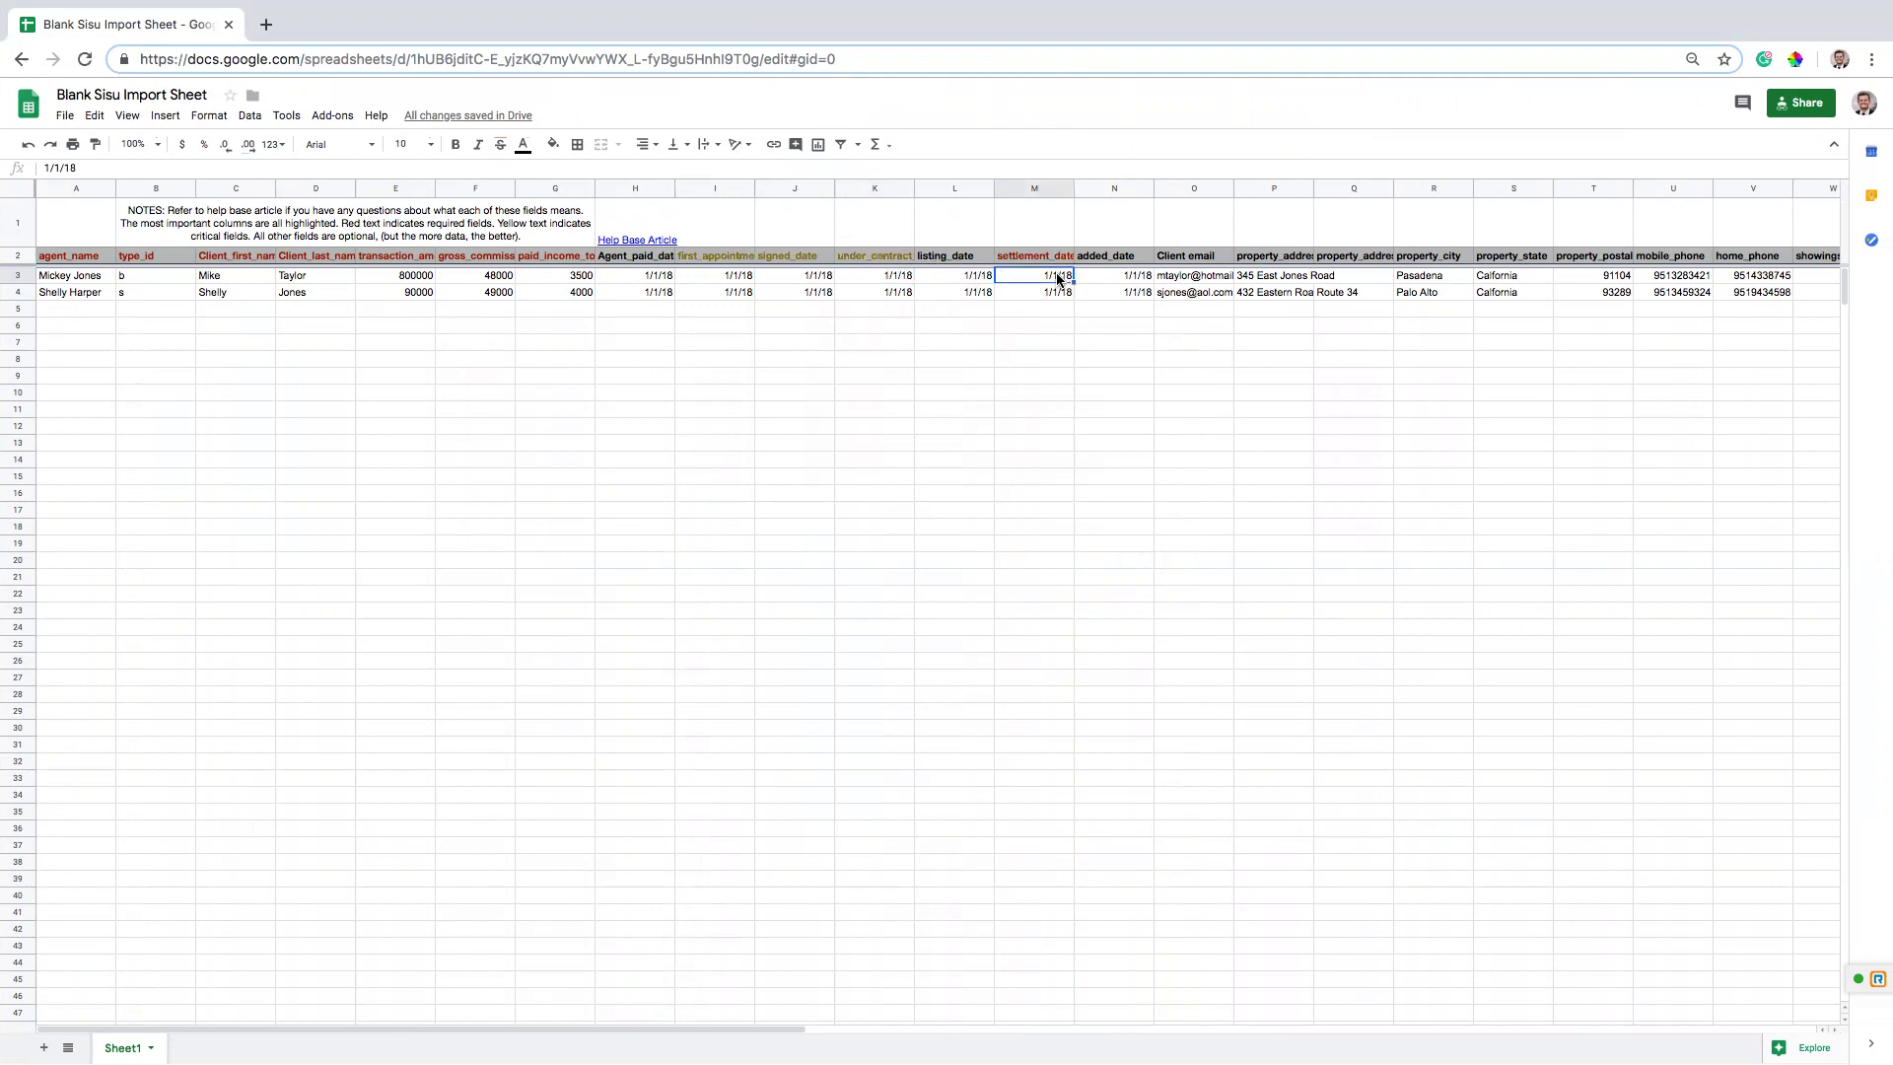
pyautogui.click(885, 277)
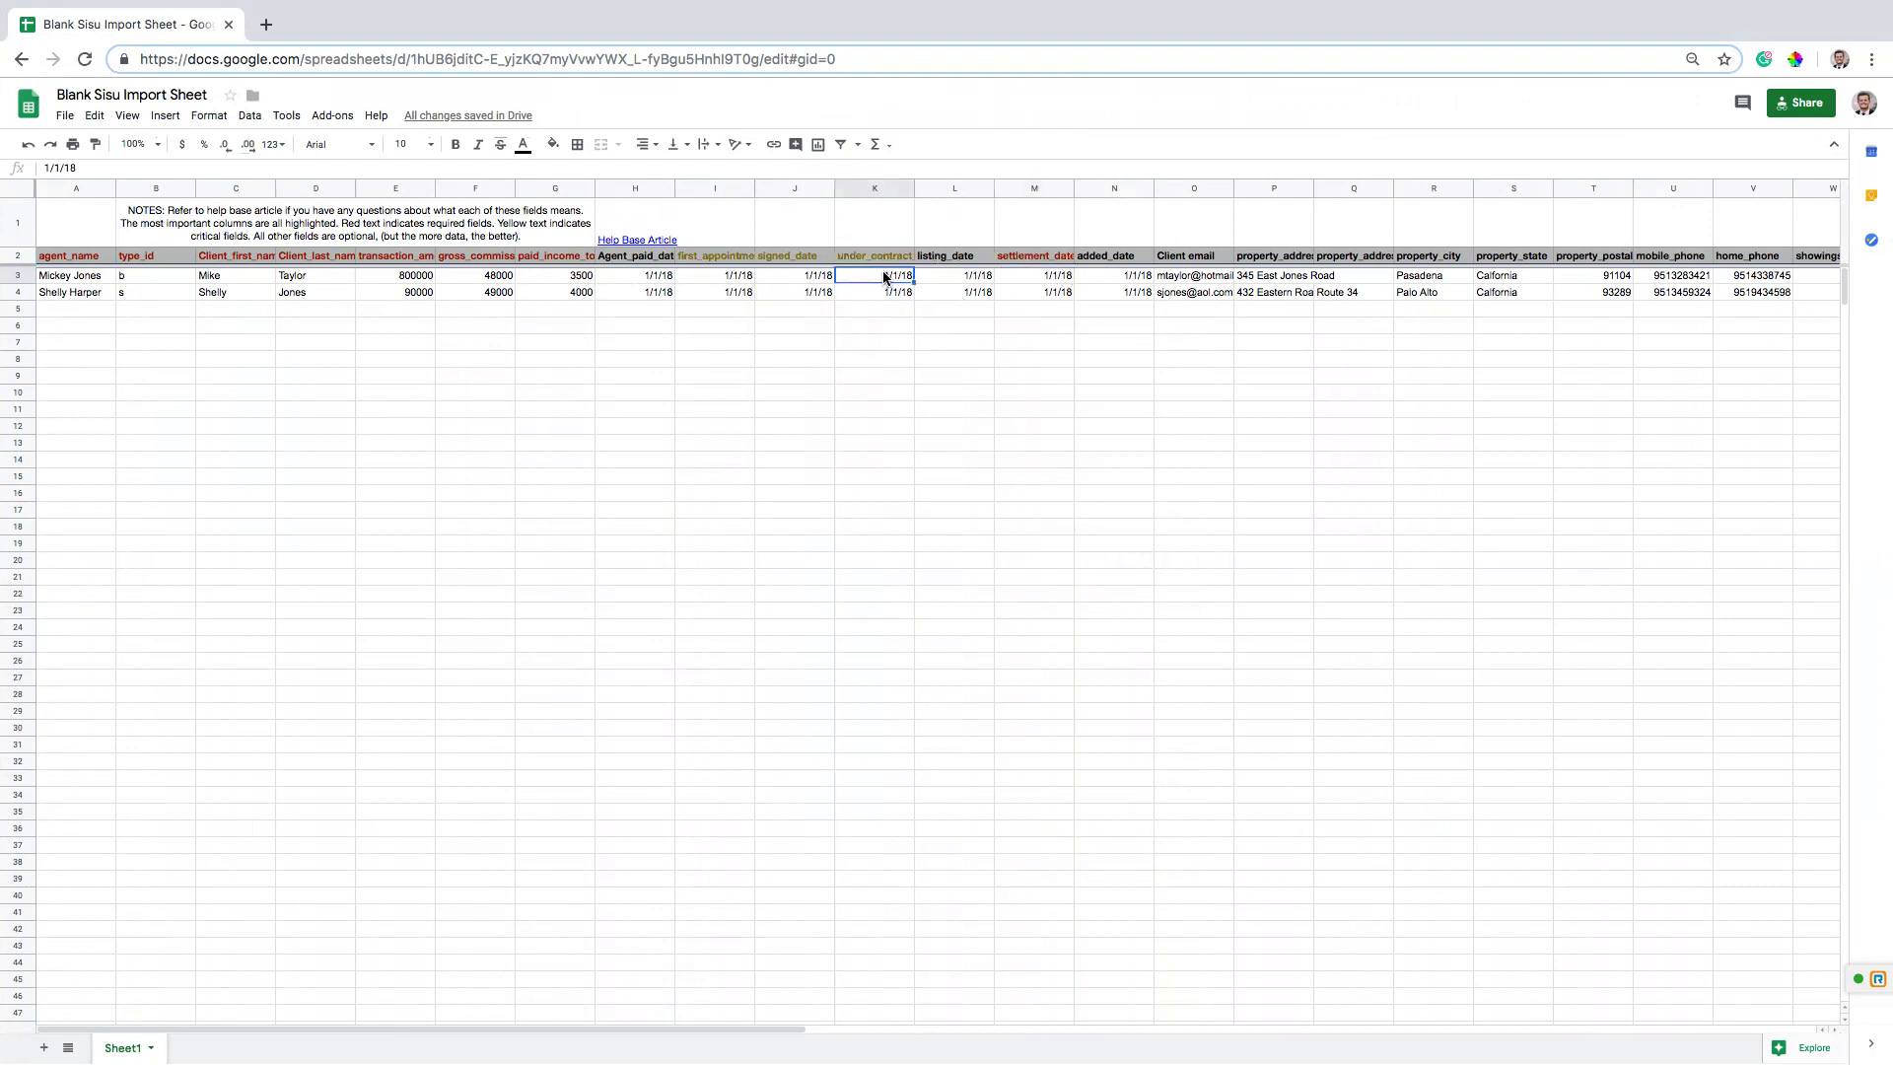
pyautogui.click(807, 279)
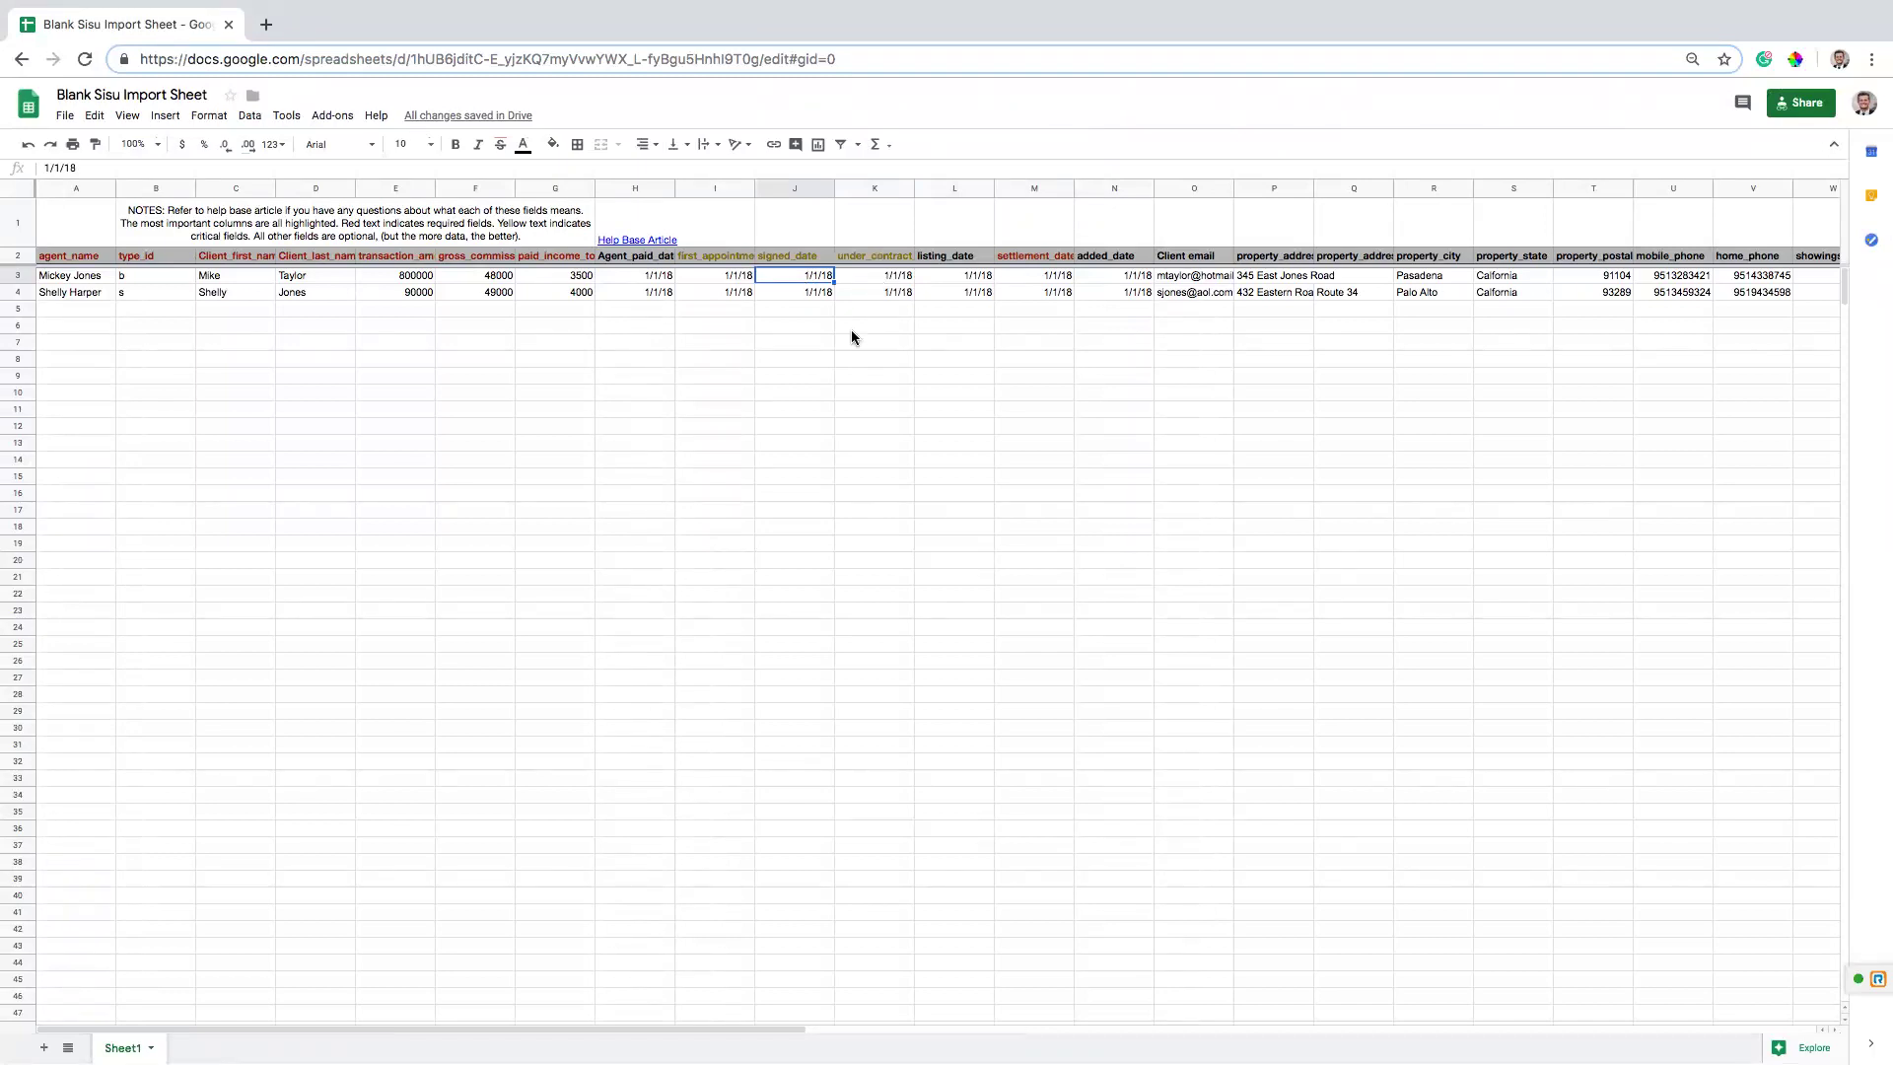
# - Enter =K3-7 in J3 for the signed date, undoing an accidental fill down the column
pyautogui.write('=')
pyautogui.click(892, 280)
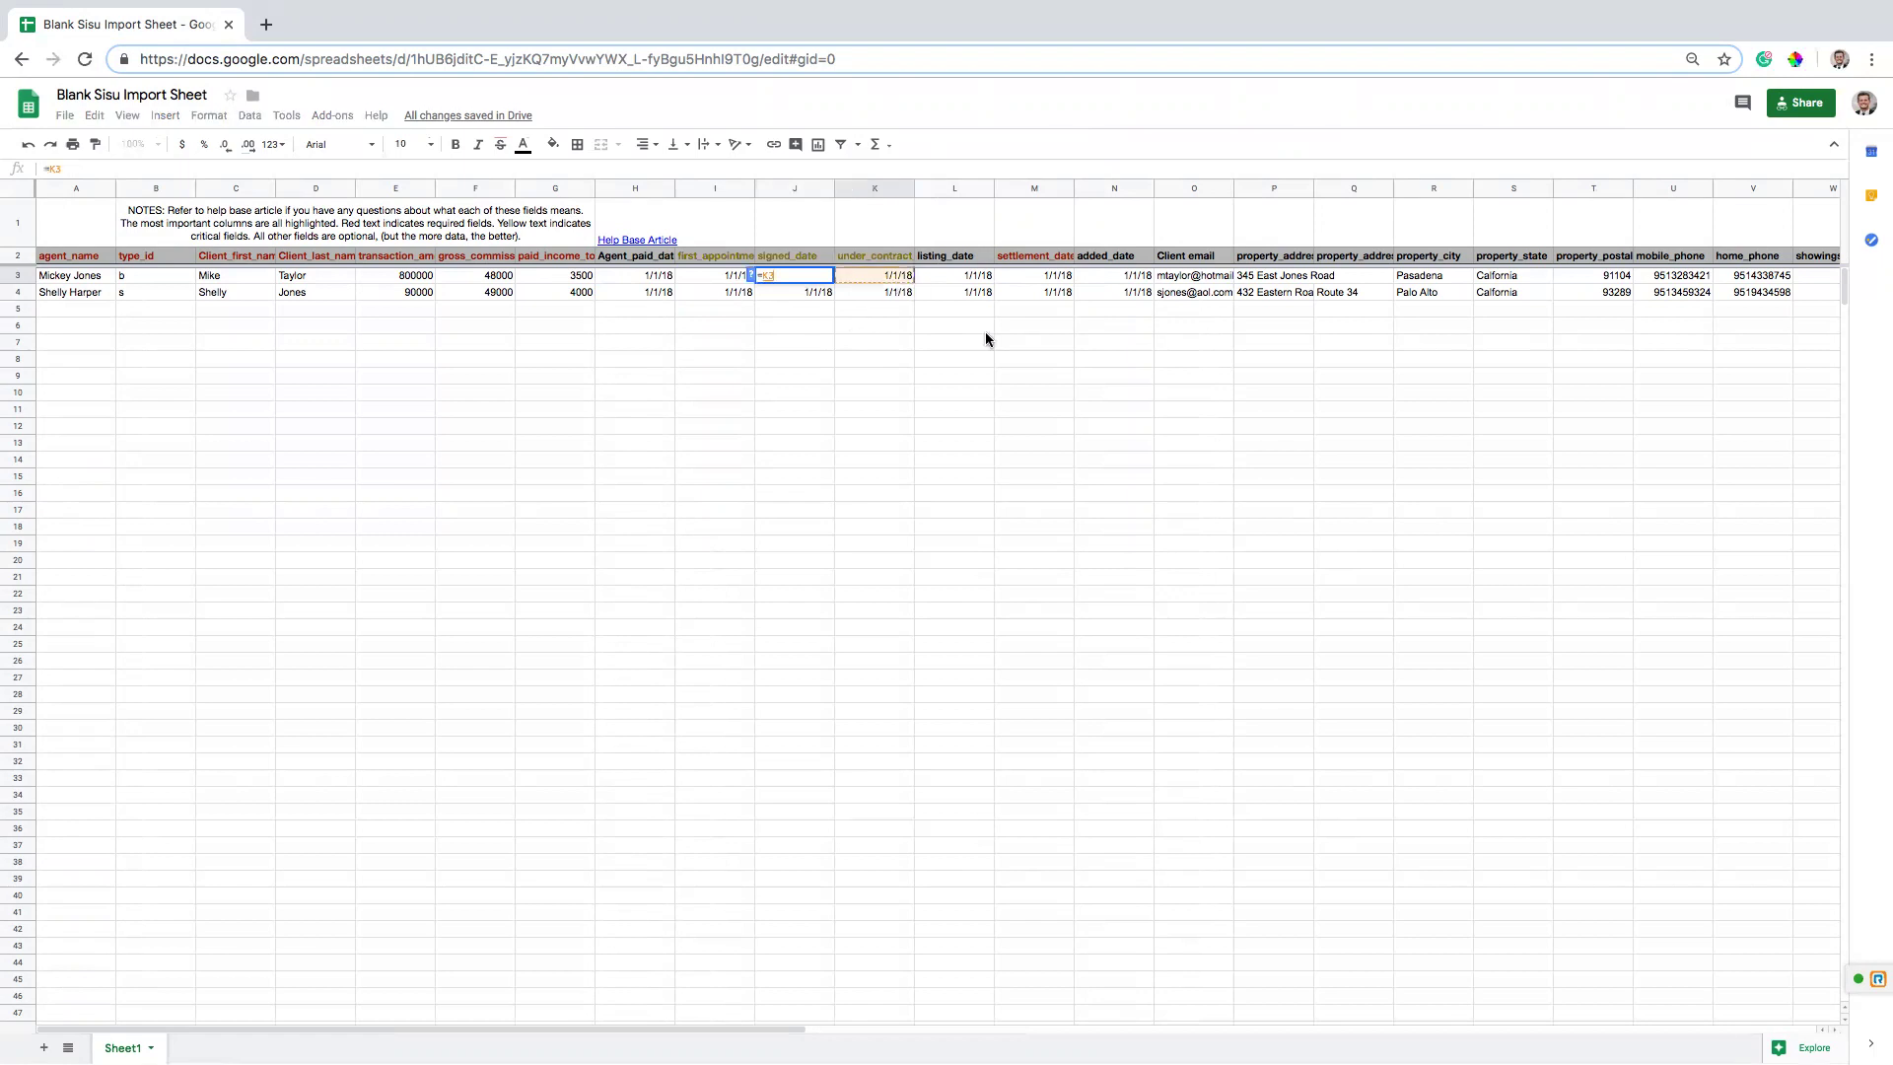
pyautogui.write('-7')
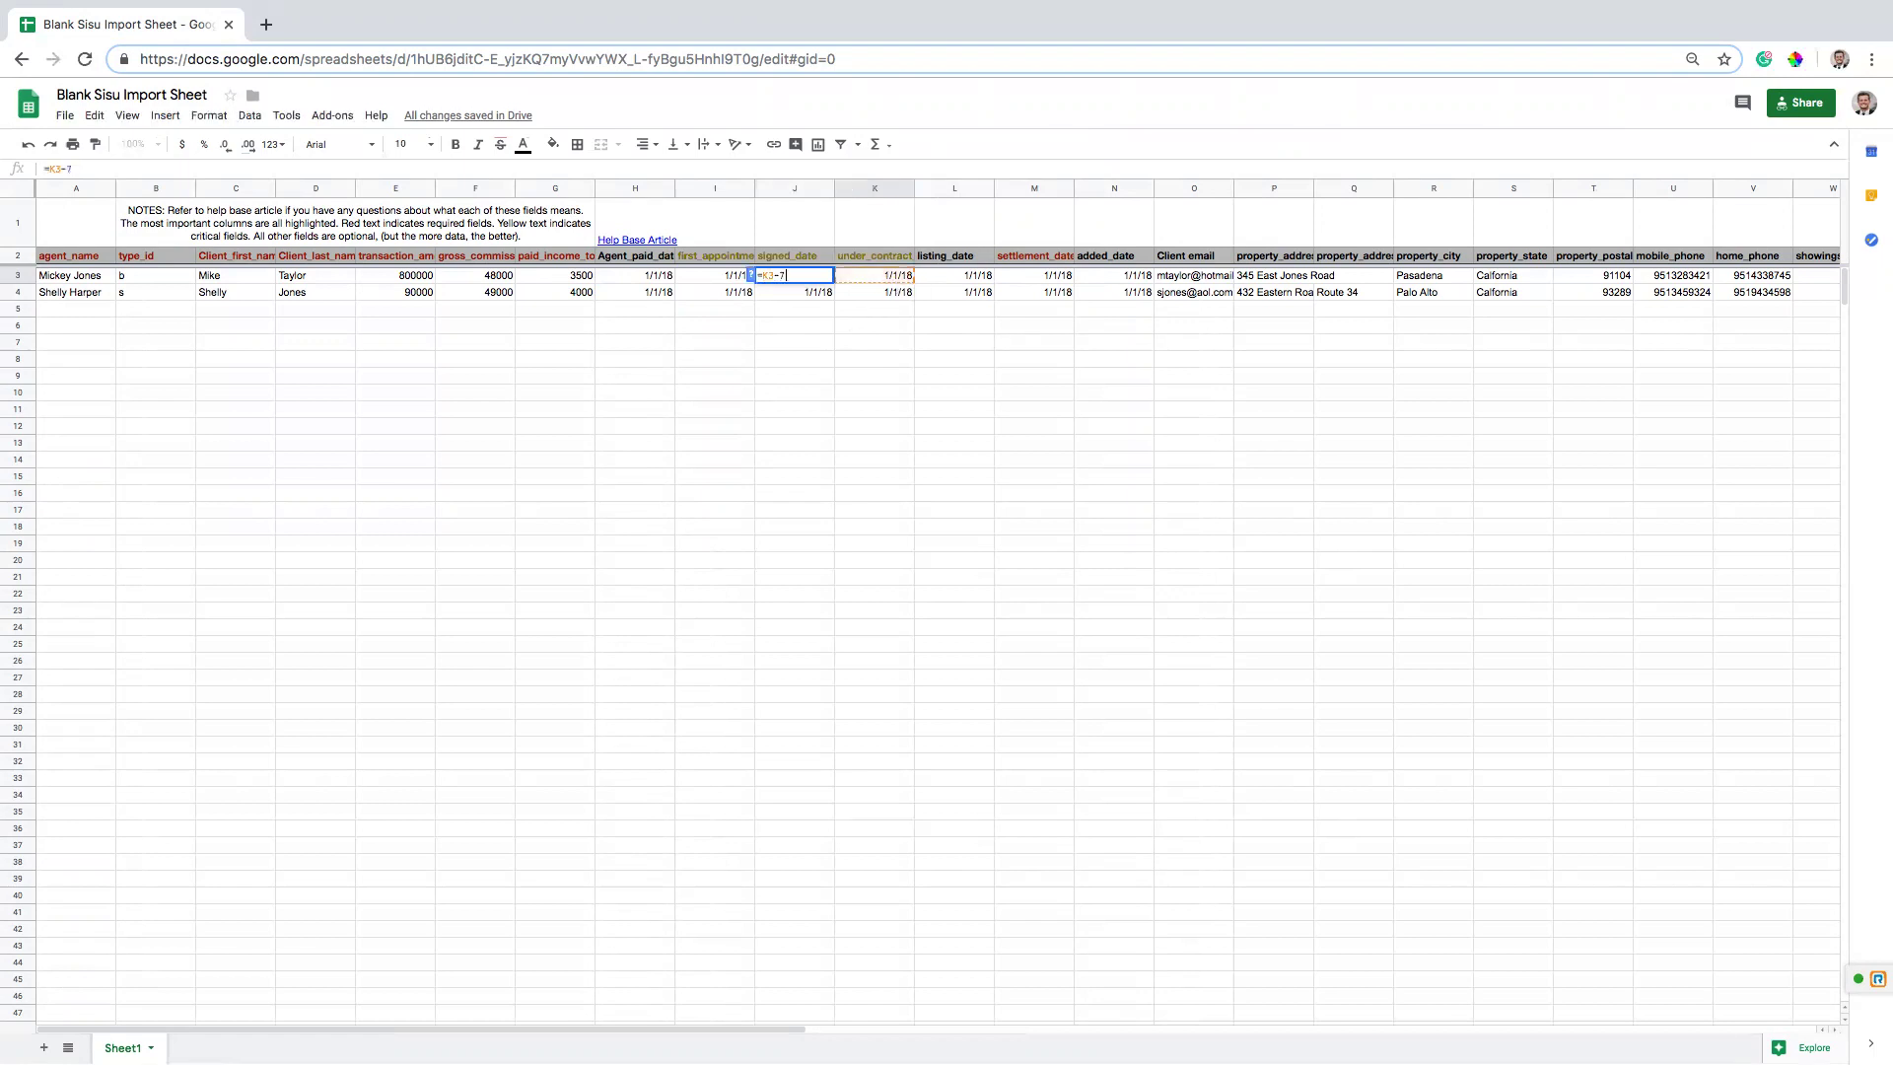
pyautogui.press('Return')
pyautogui.click(803, 278)
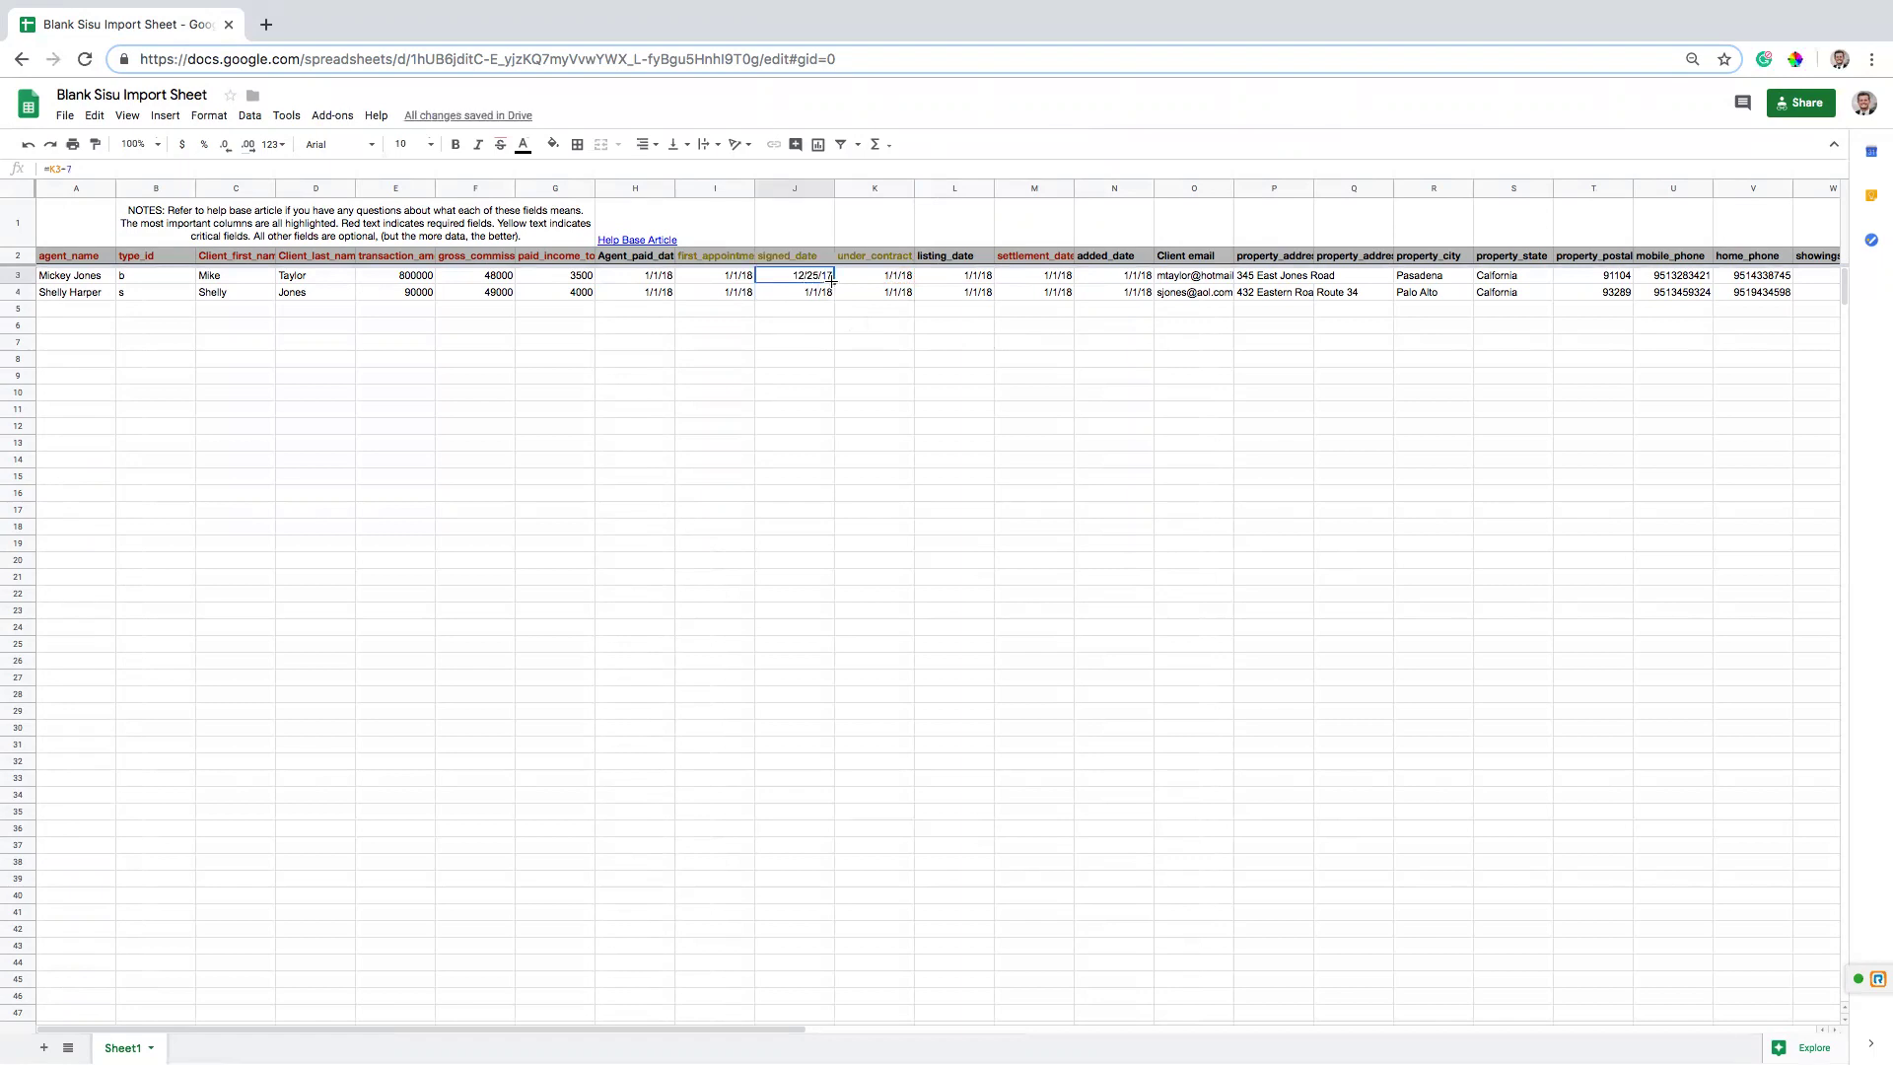
pyautogui.moveTo(833, 281); pyautogui.dragTo(833, 414)
pyautogui.hotkey('ctrl', 'z')
# - Enter =J3-7 in I3 so the first appointment falls 7 days before signing
pyautogui.click(729, 277)
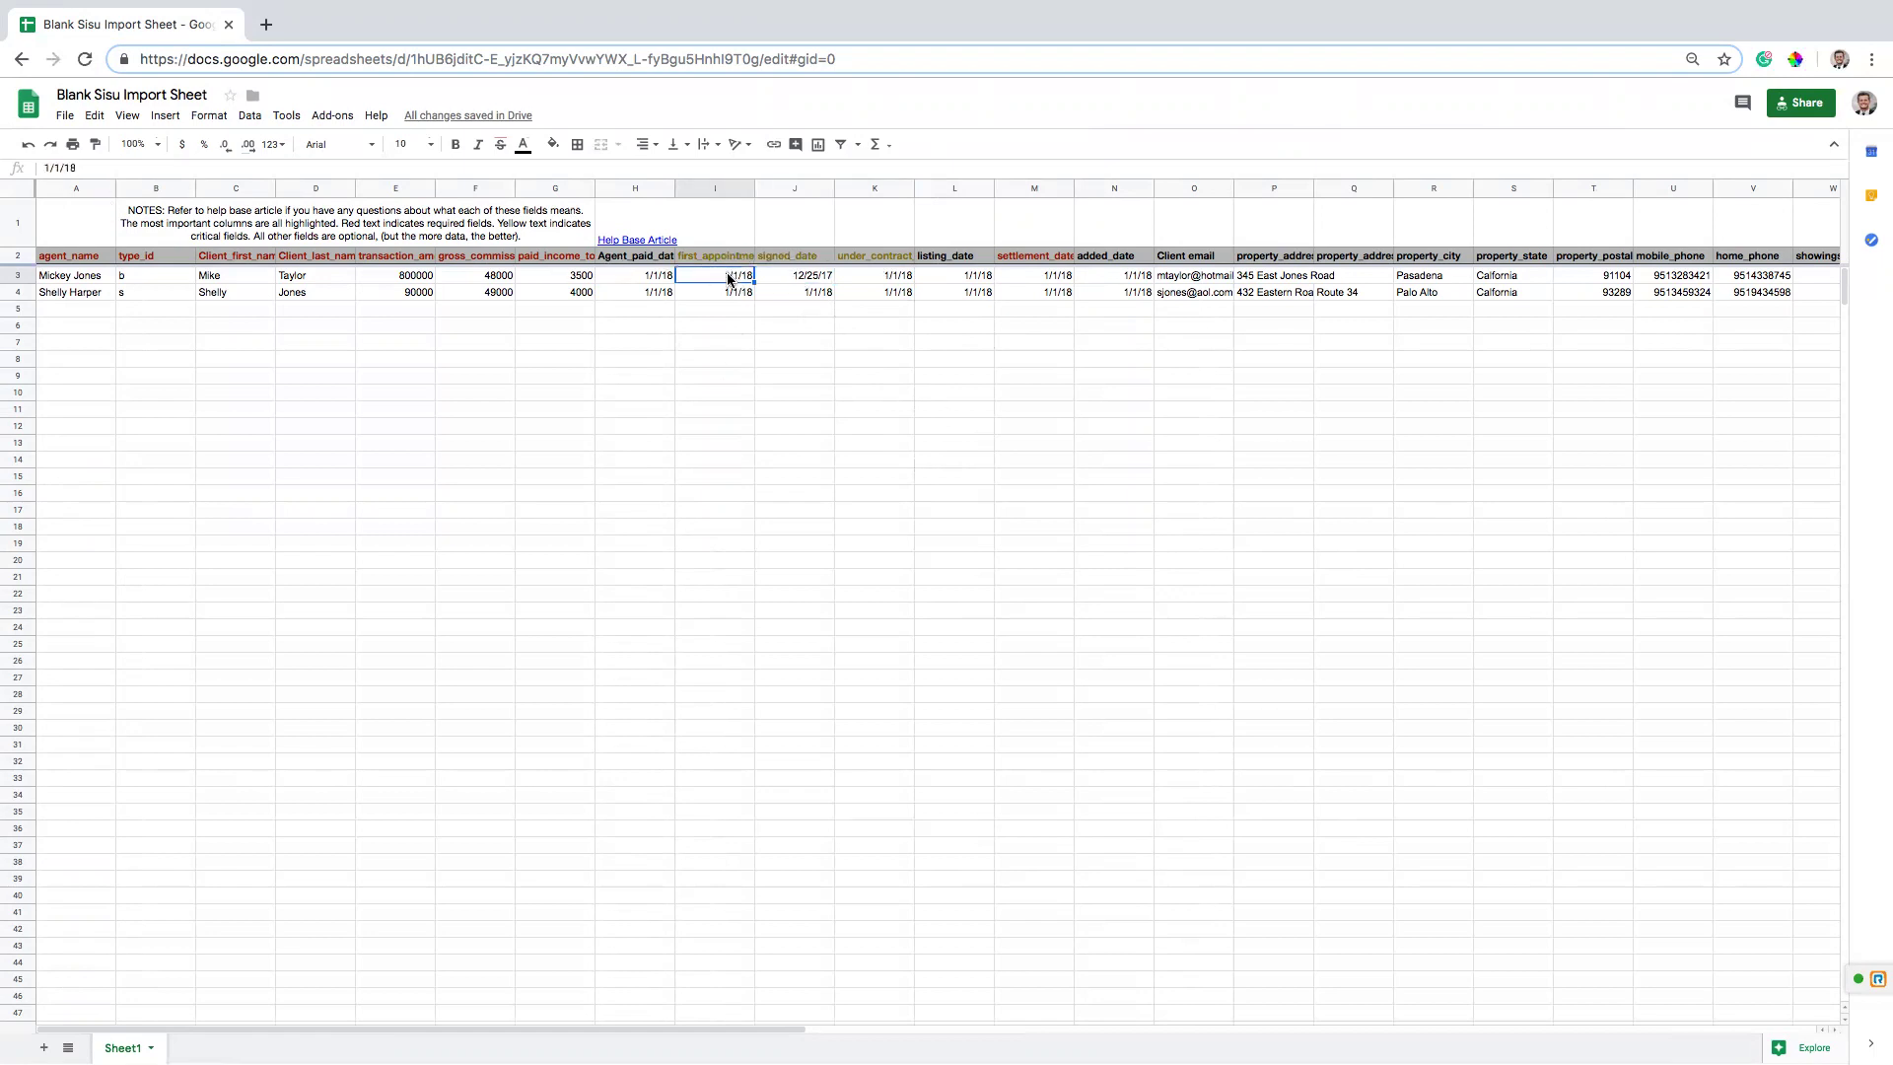
pyautogui.write('=')
pyautogui.click(785, 261)
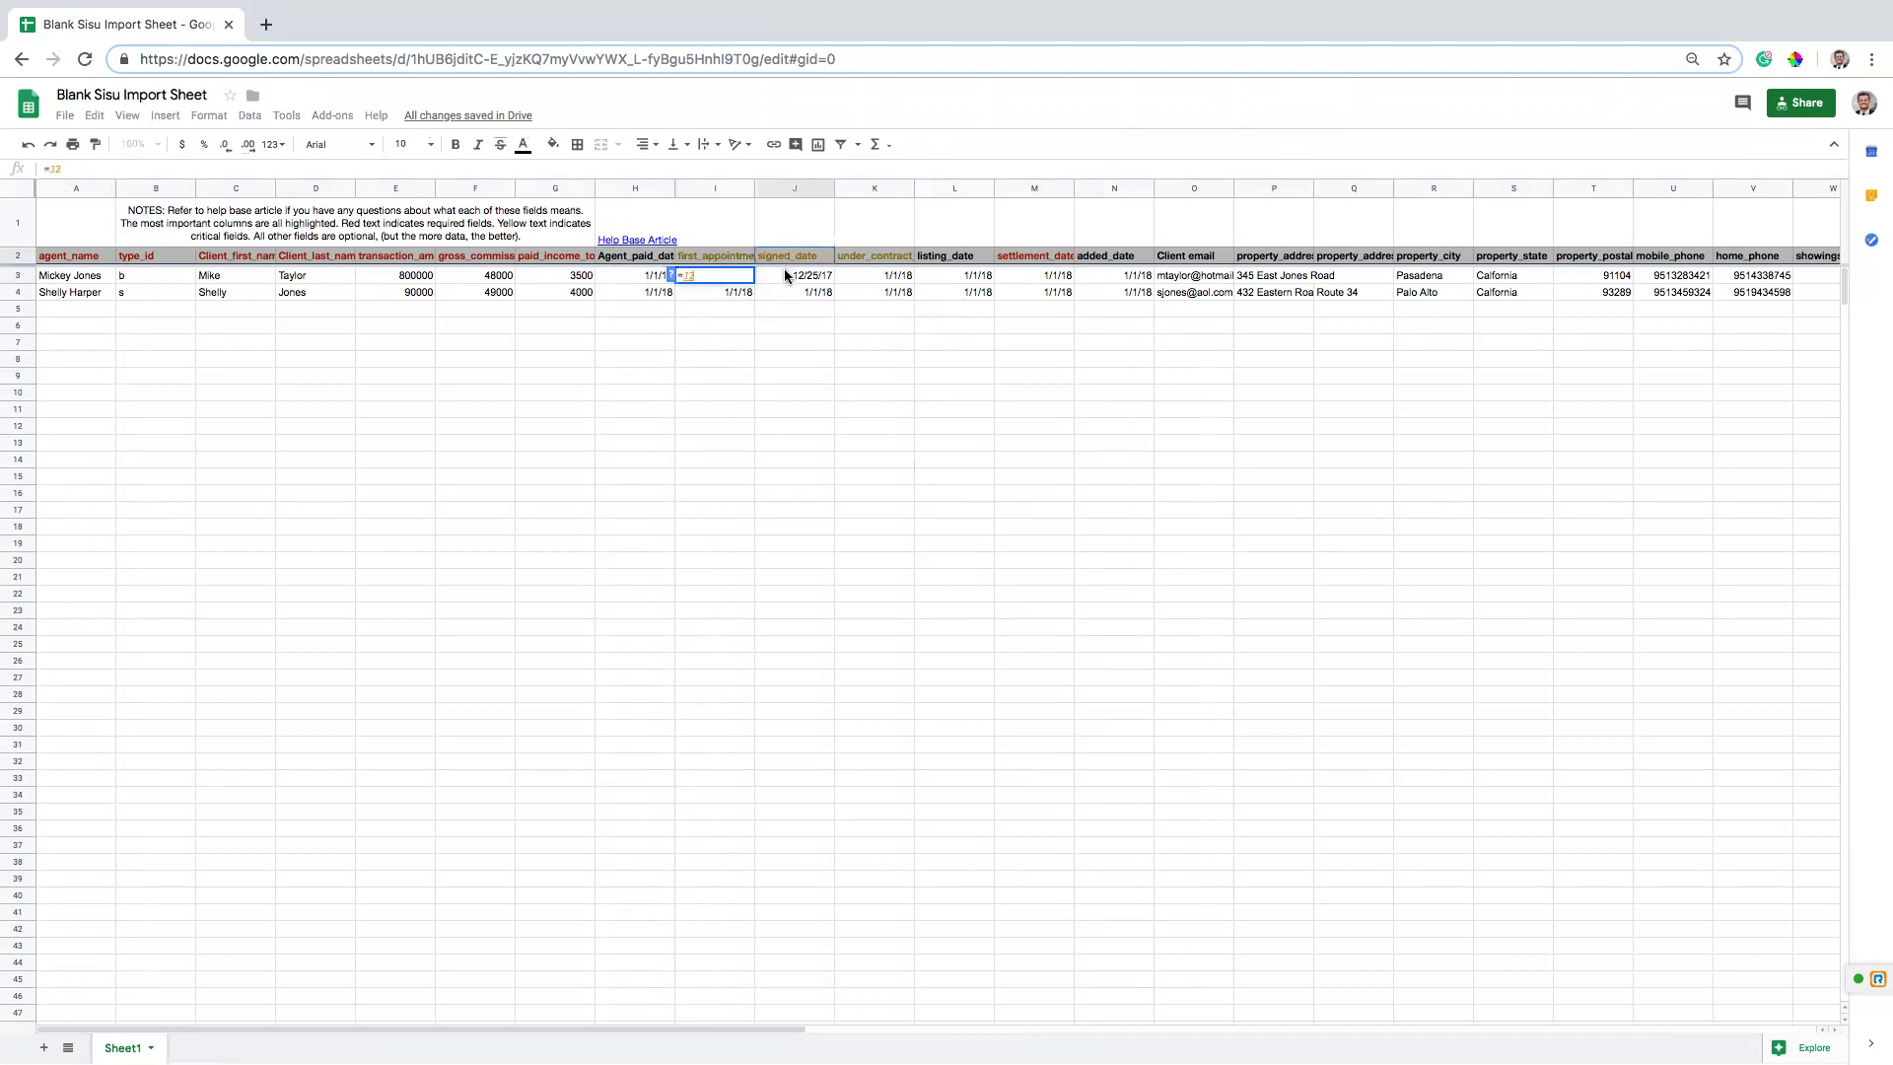
pyautogui.click(785, 272)
pyautogui.write('-7')
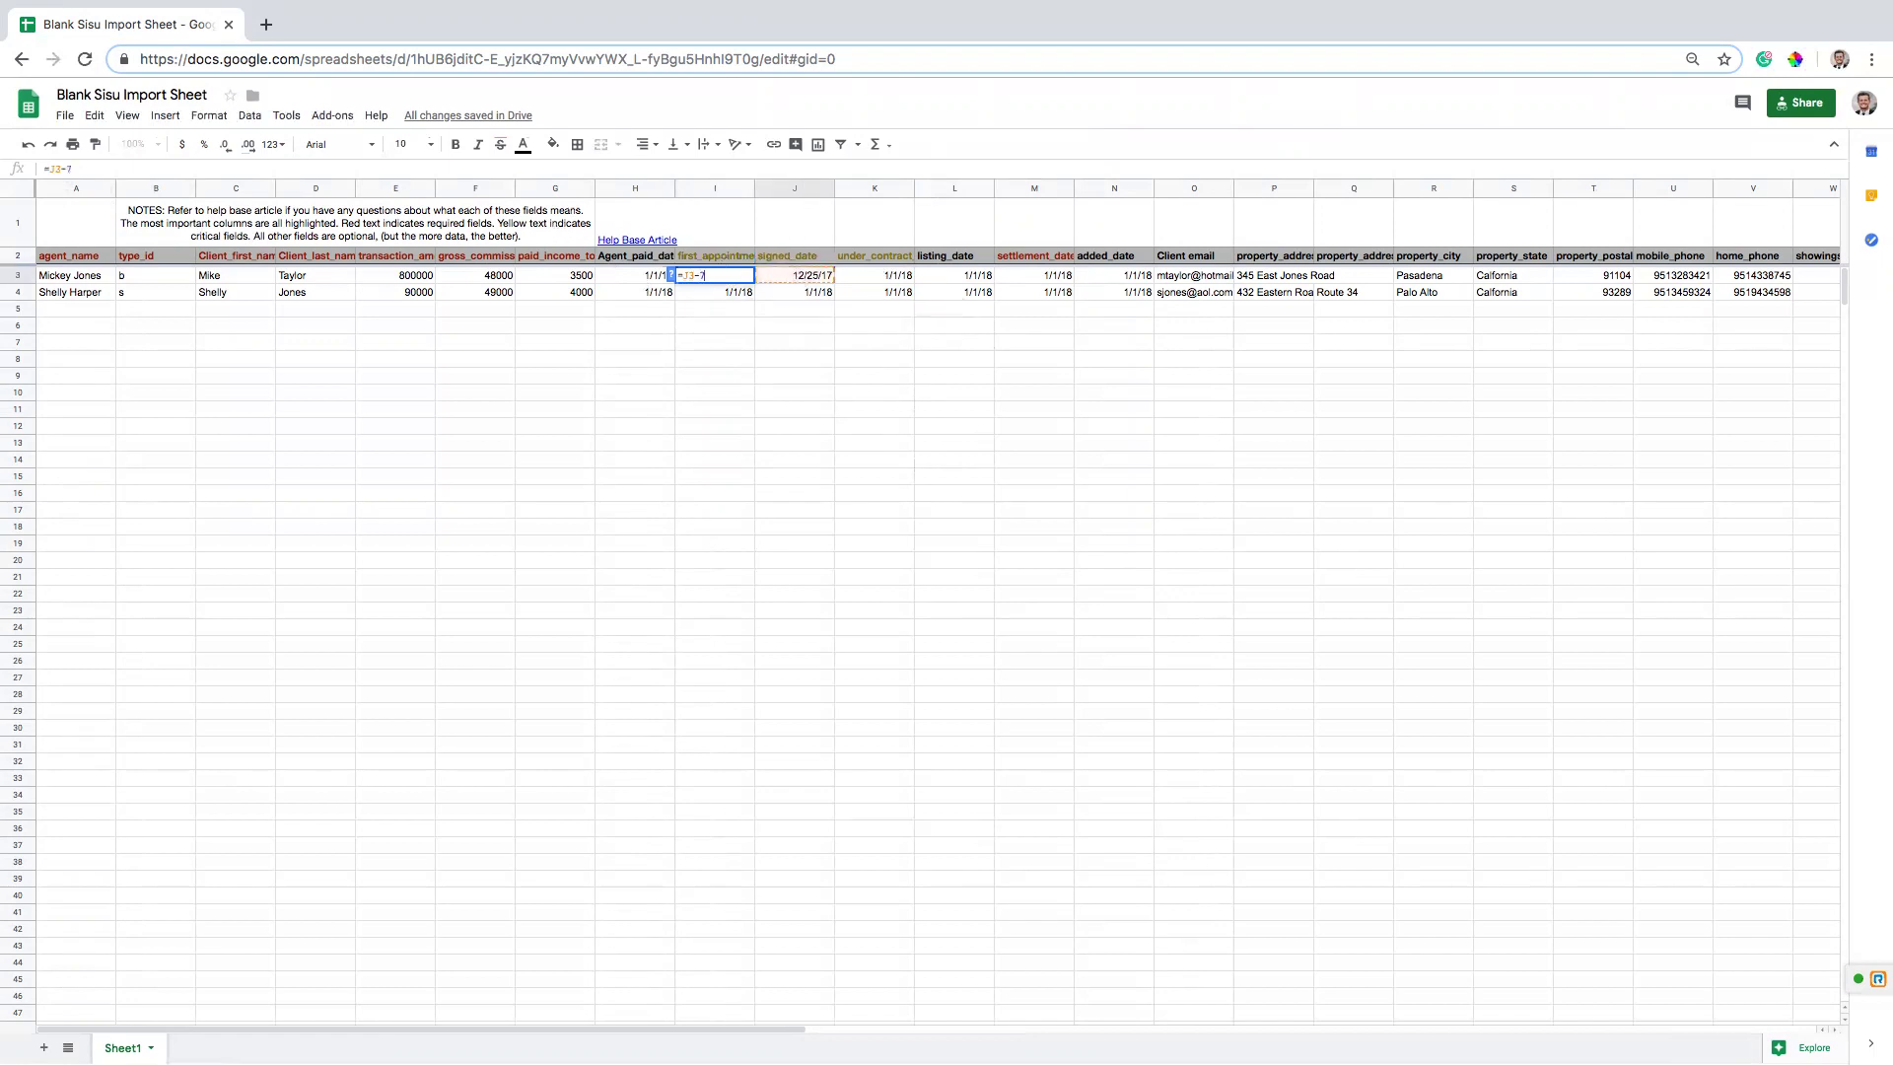
pyautogui.press('Return')
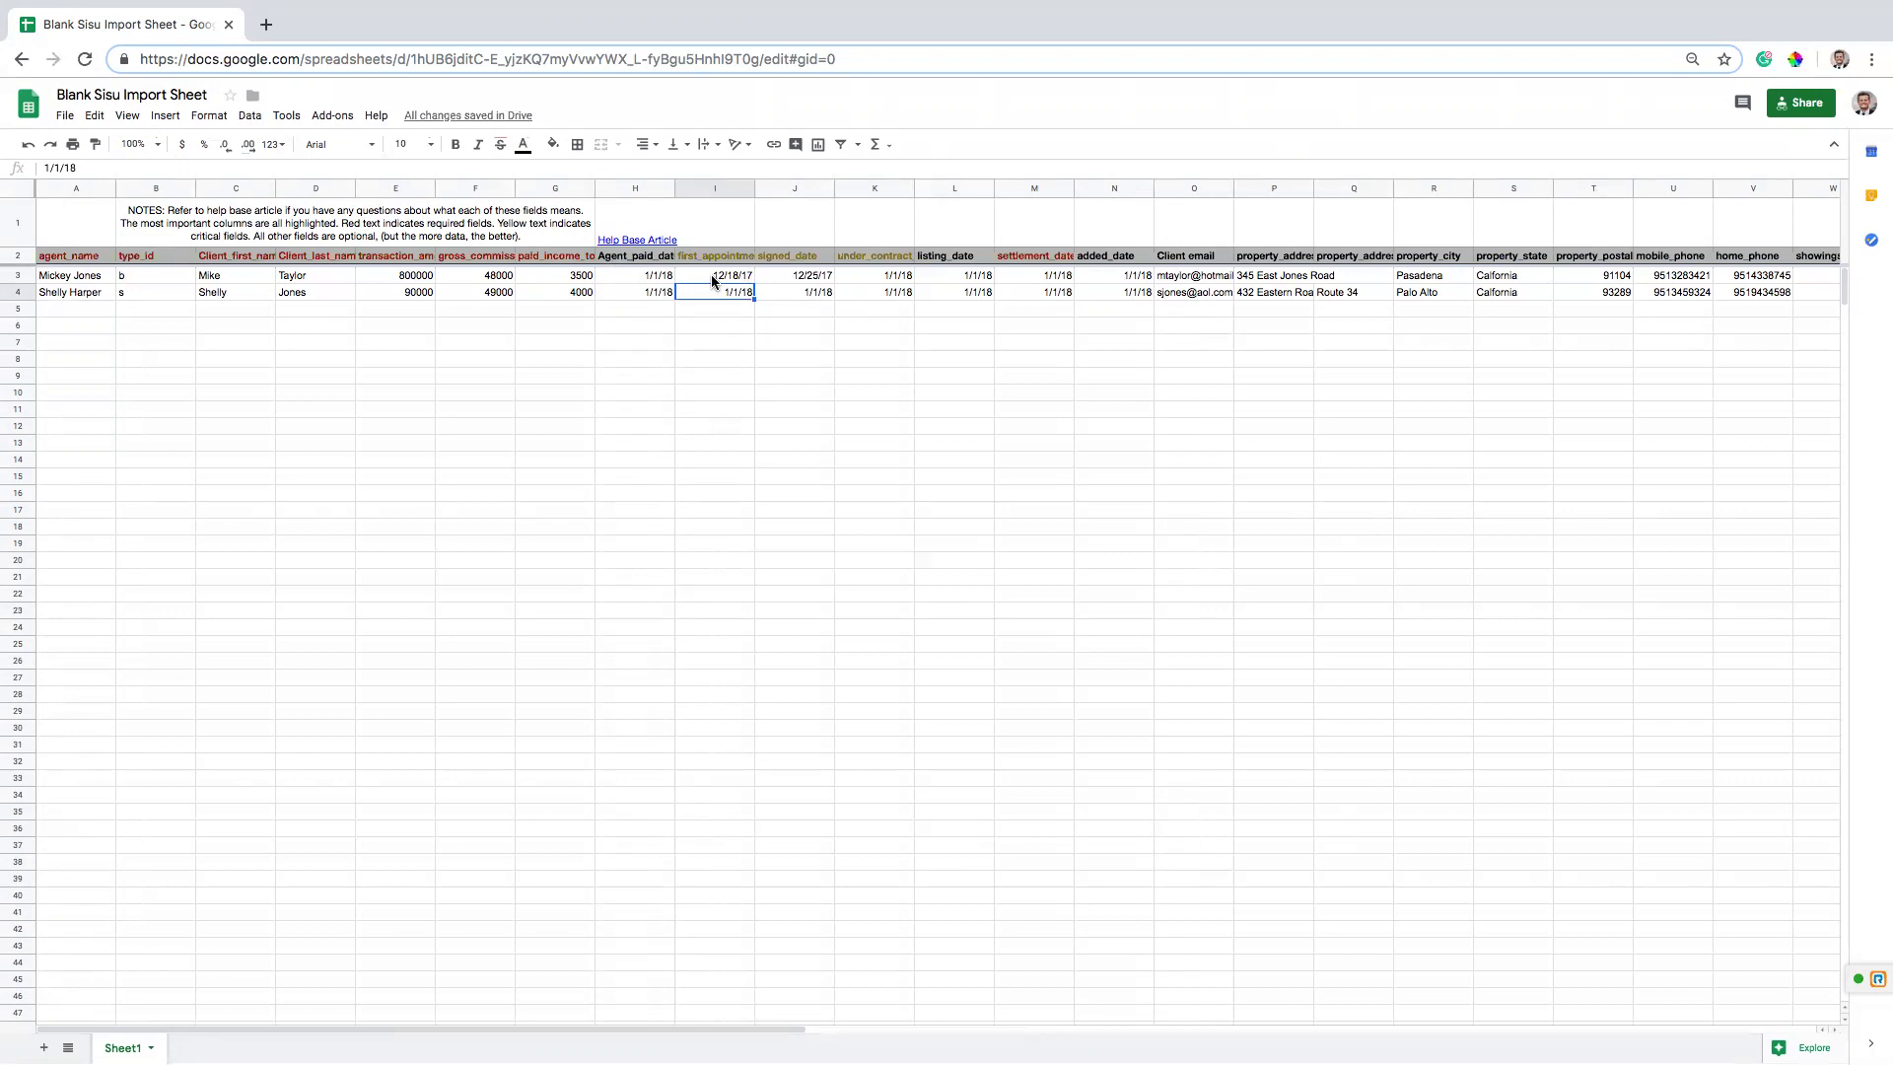
# - Check the listing_date, settlement_date, under_contract_date and lead_type columns, scrolling right and back
pyautogui.click(965, 258)
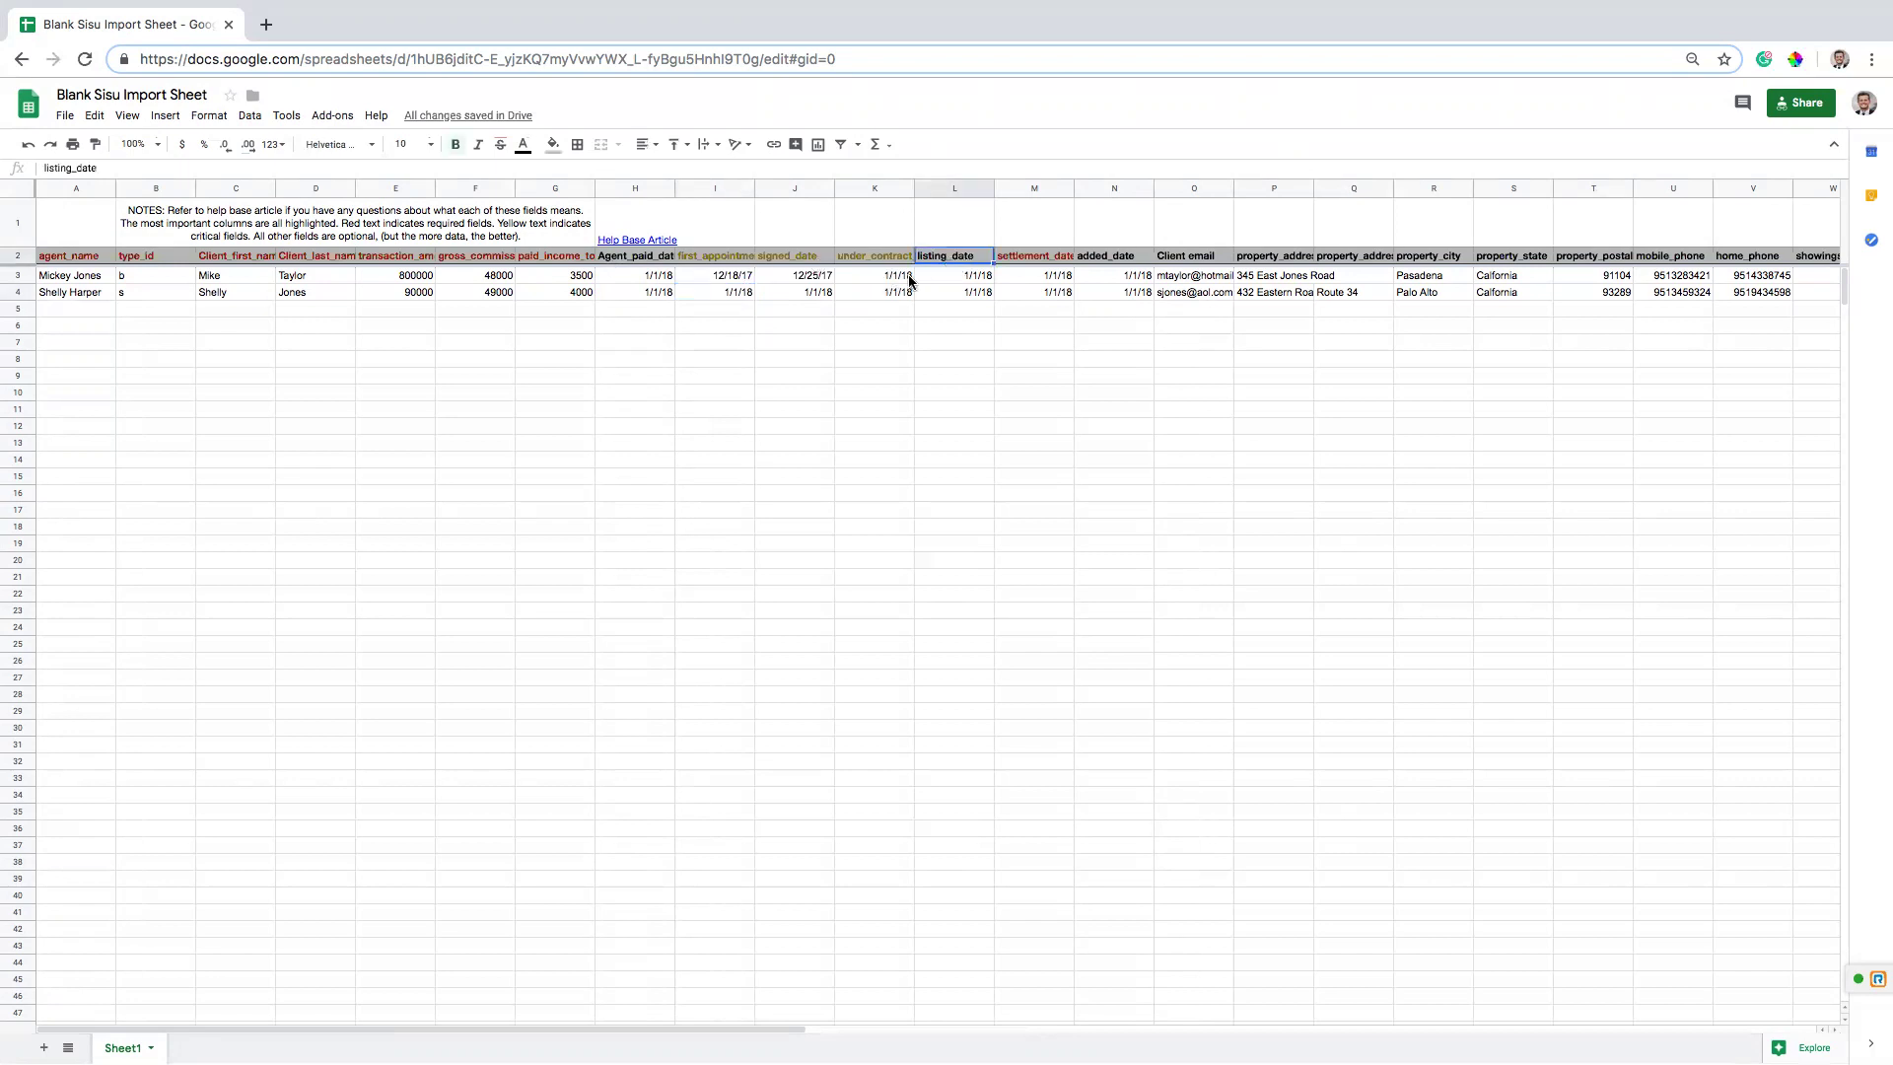
pyautogui.click(951, 277)
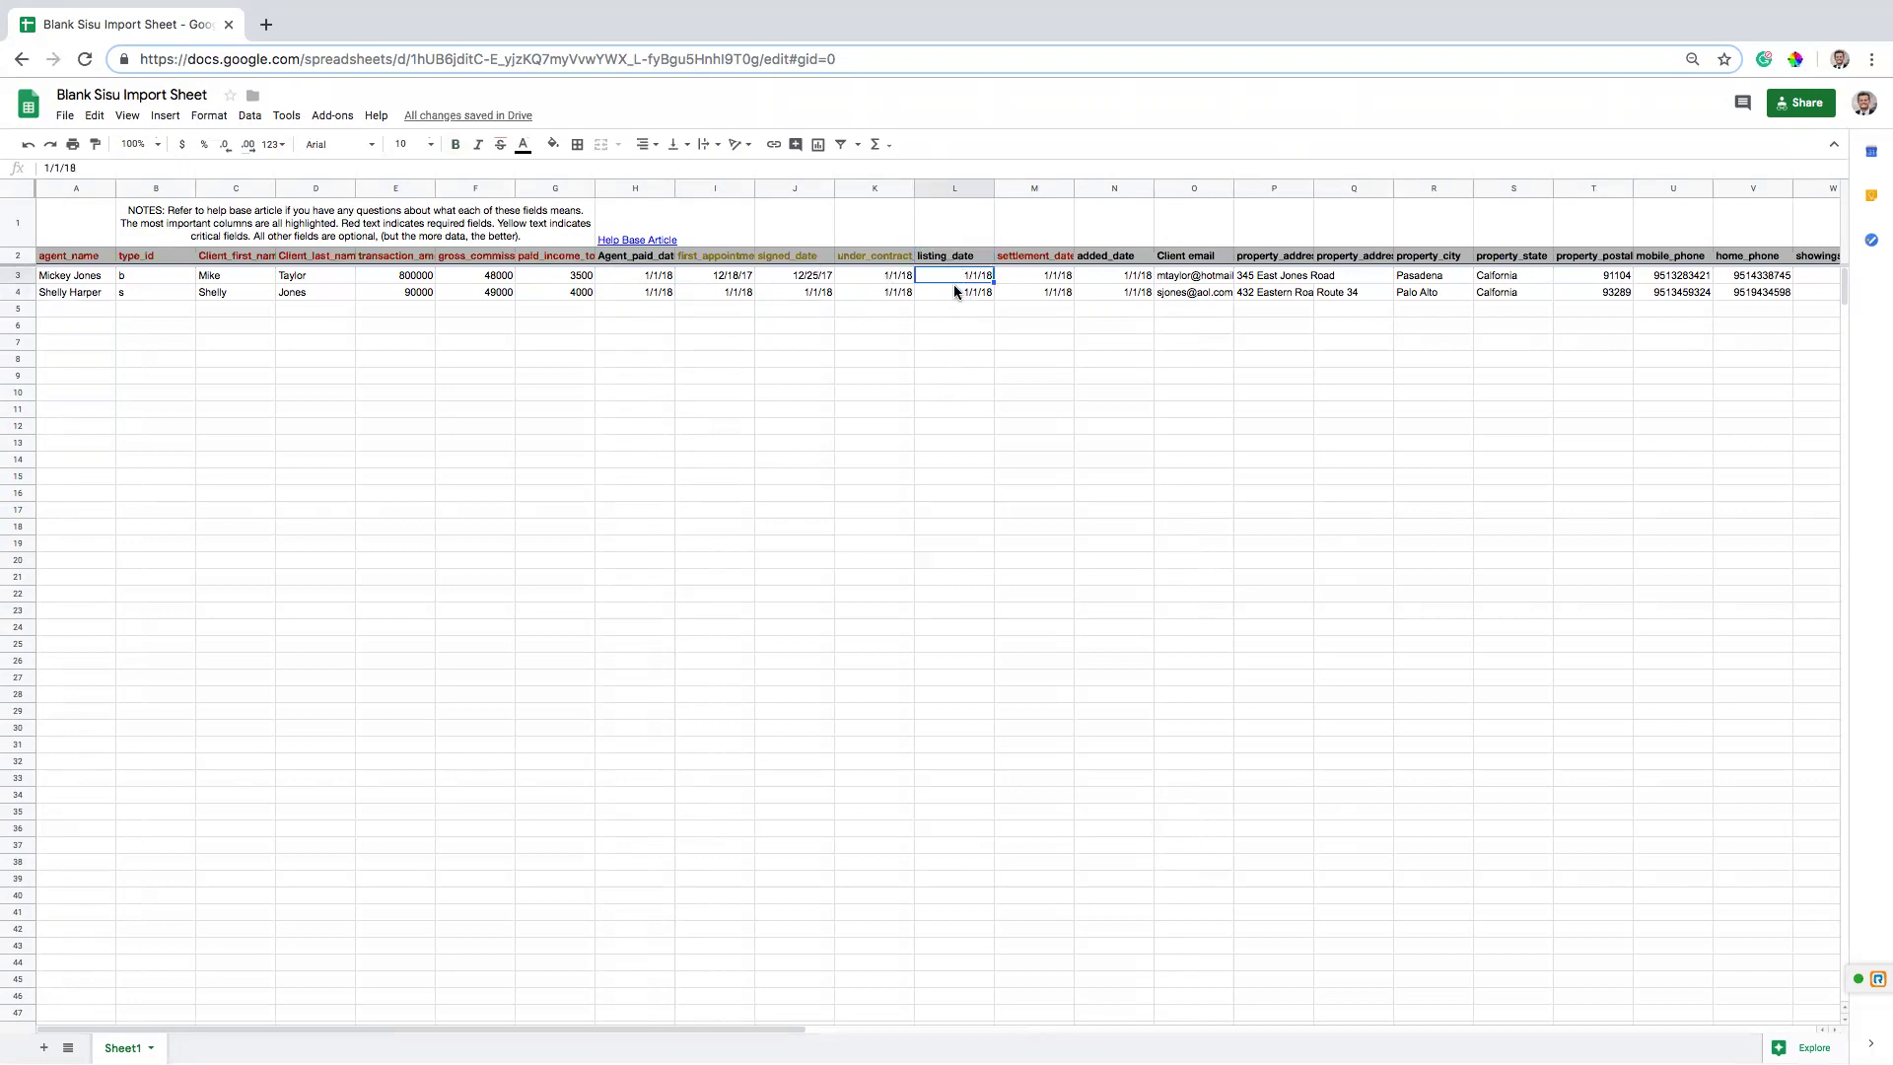
pyautogui.click(1021, 255)
pyautogui.click(893, 259)
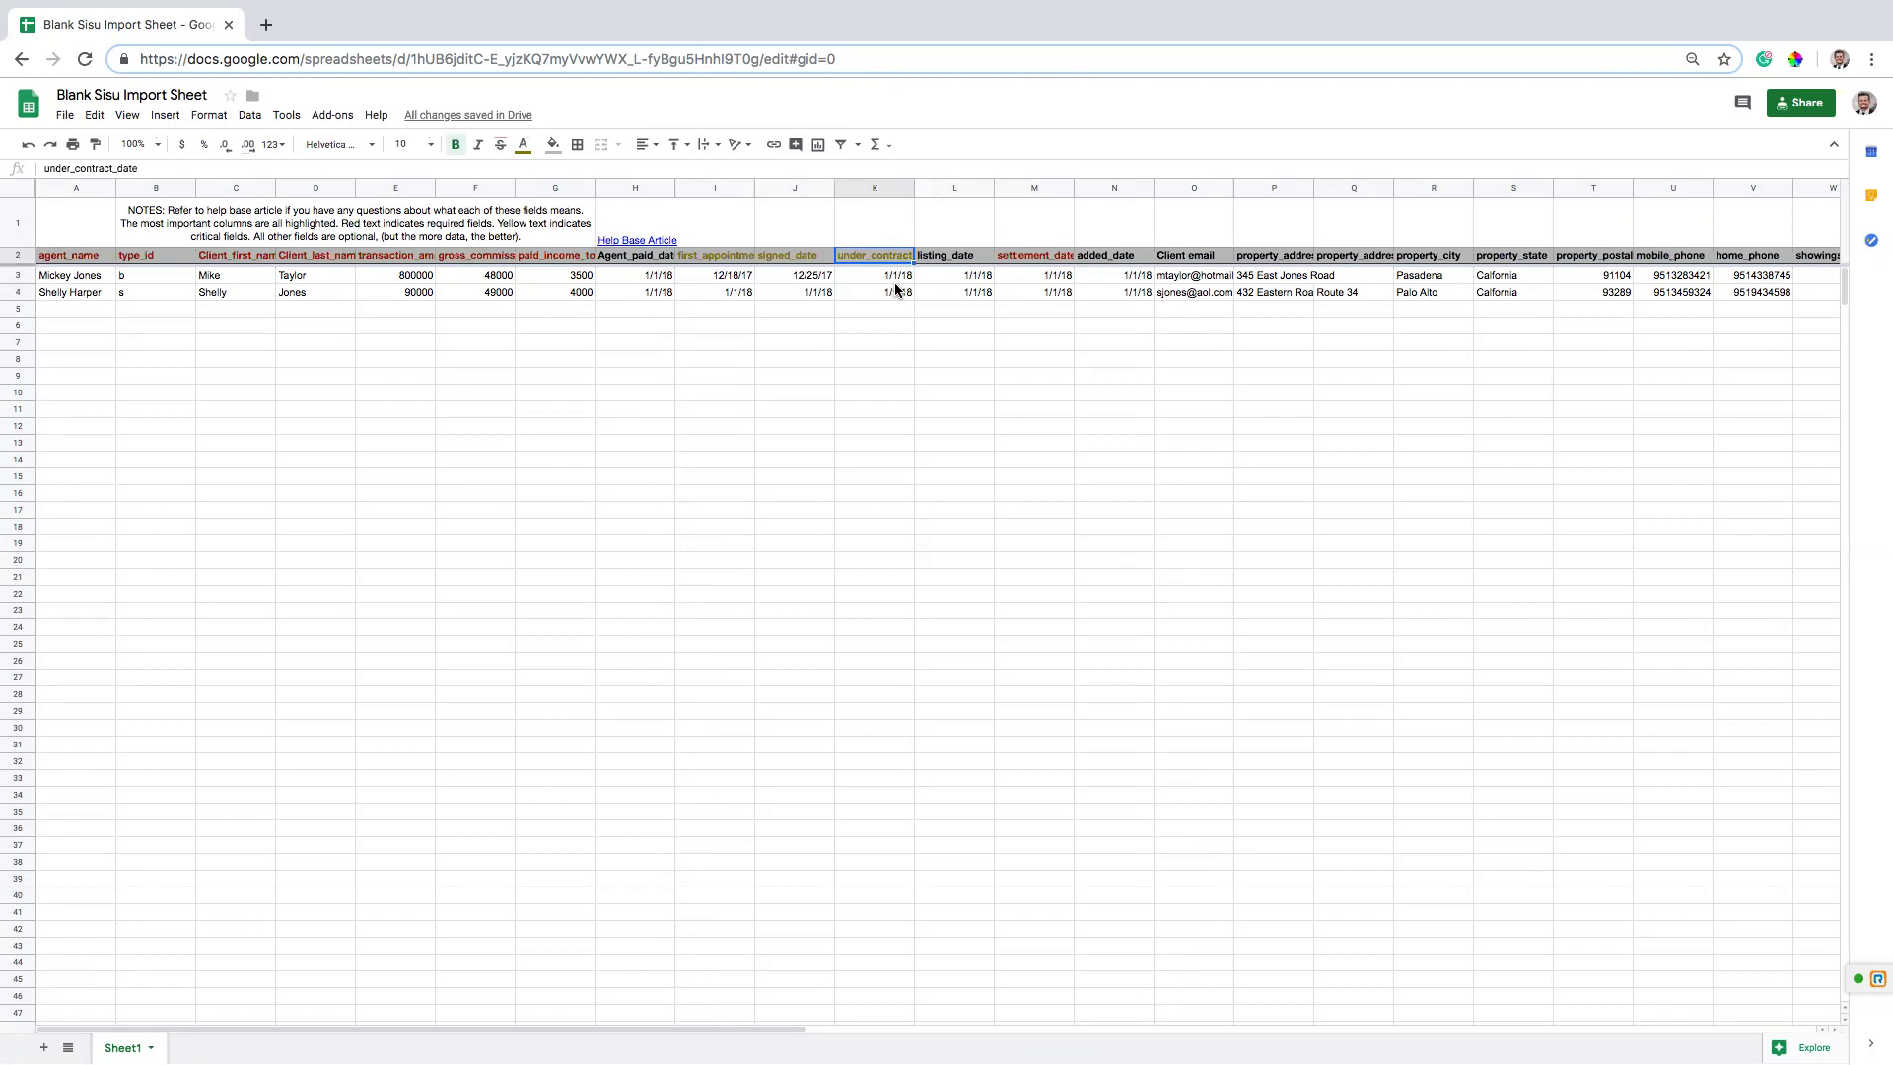
pyautogui.hscroll(9, 1096, 258)
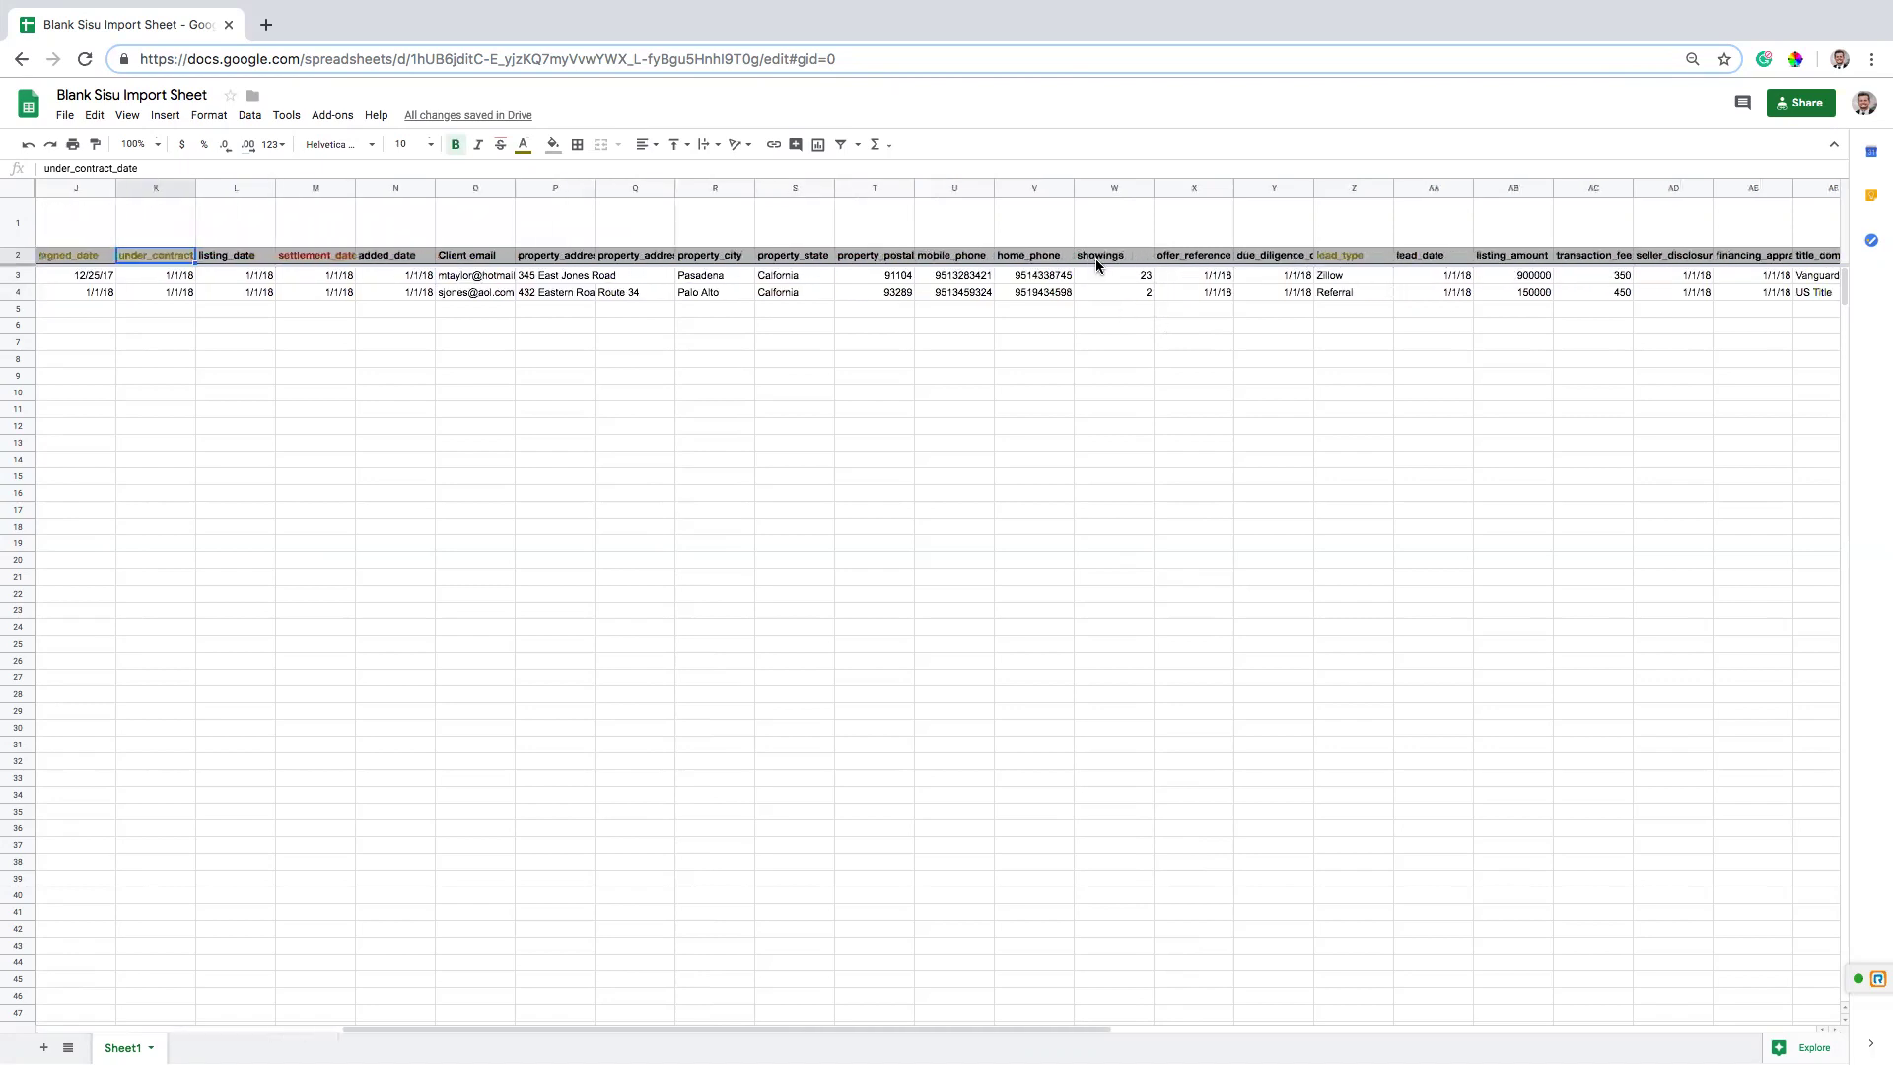
pyautogui.click(1351, 256)
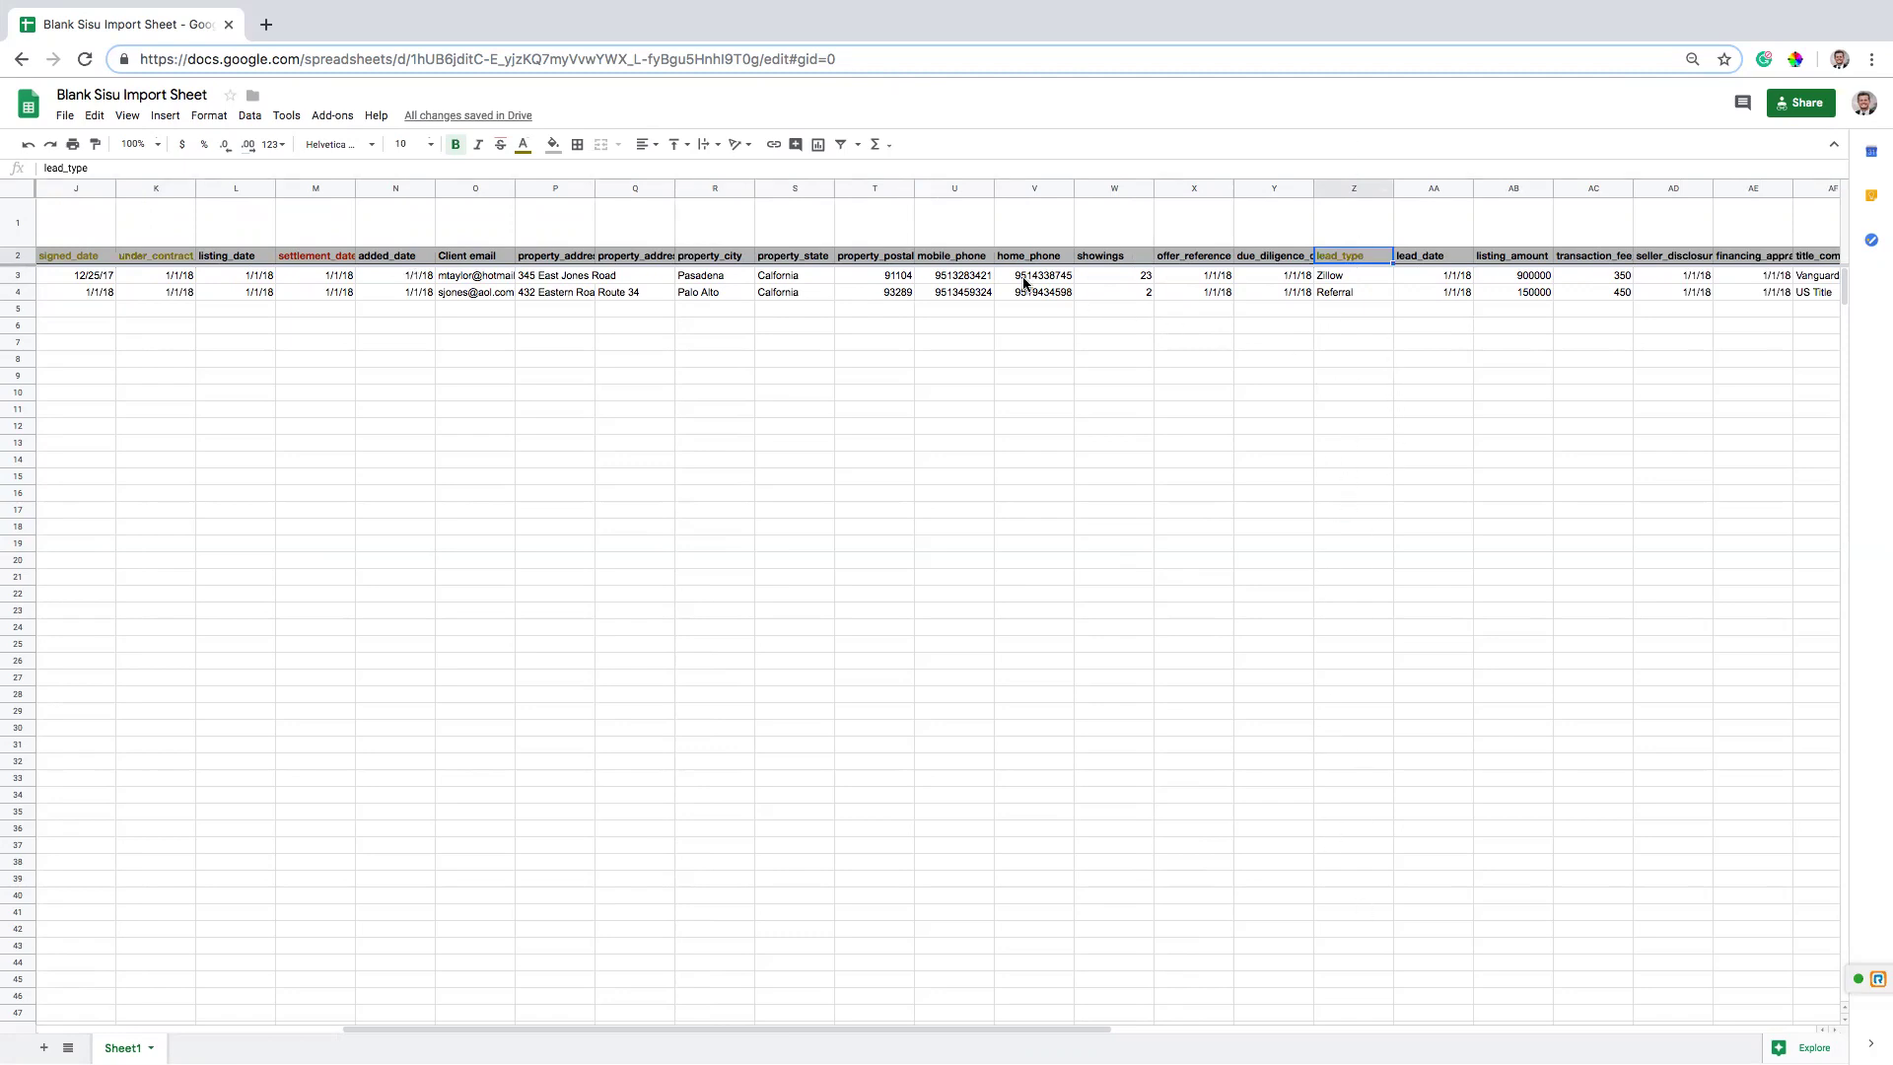
pyautogui.hscroll(-10, 1027, 283)
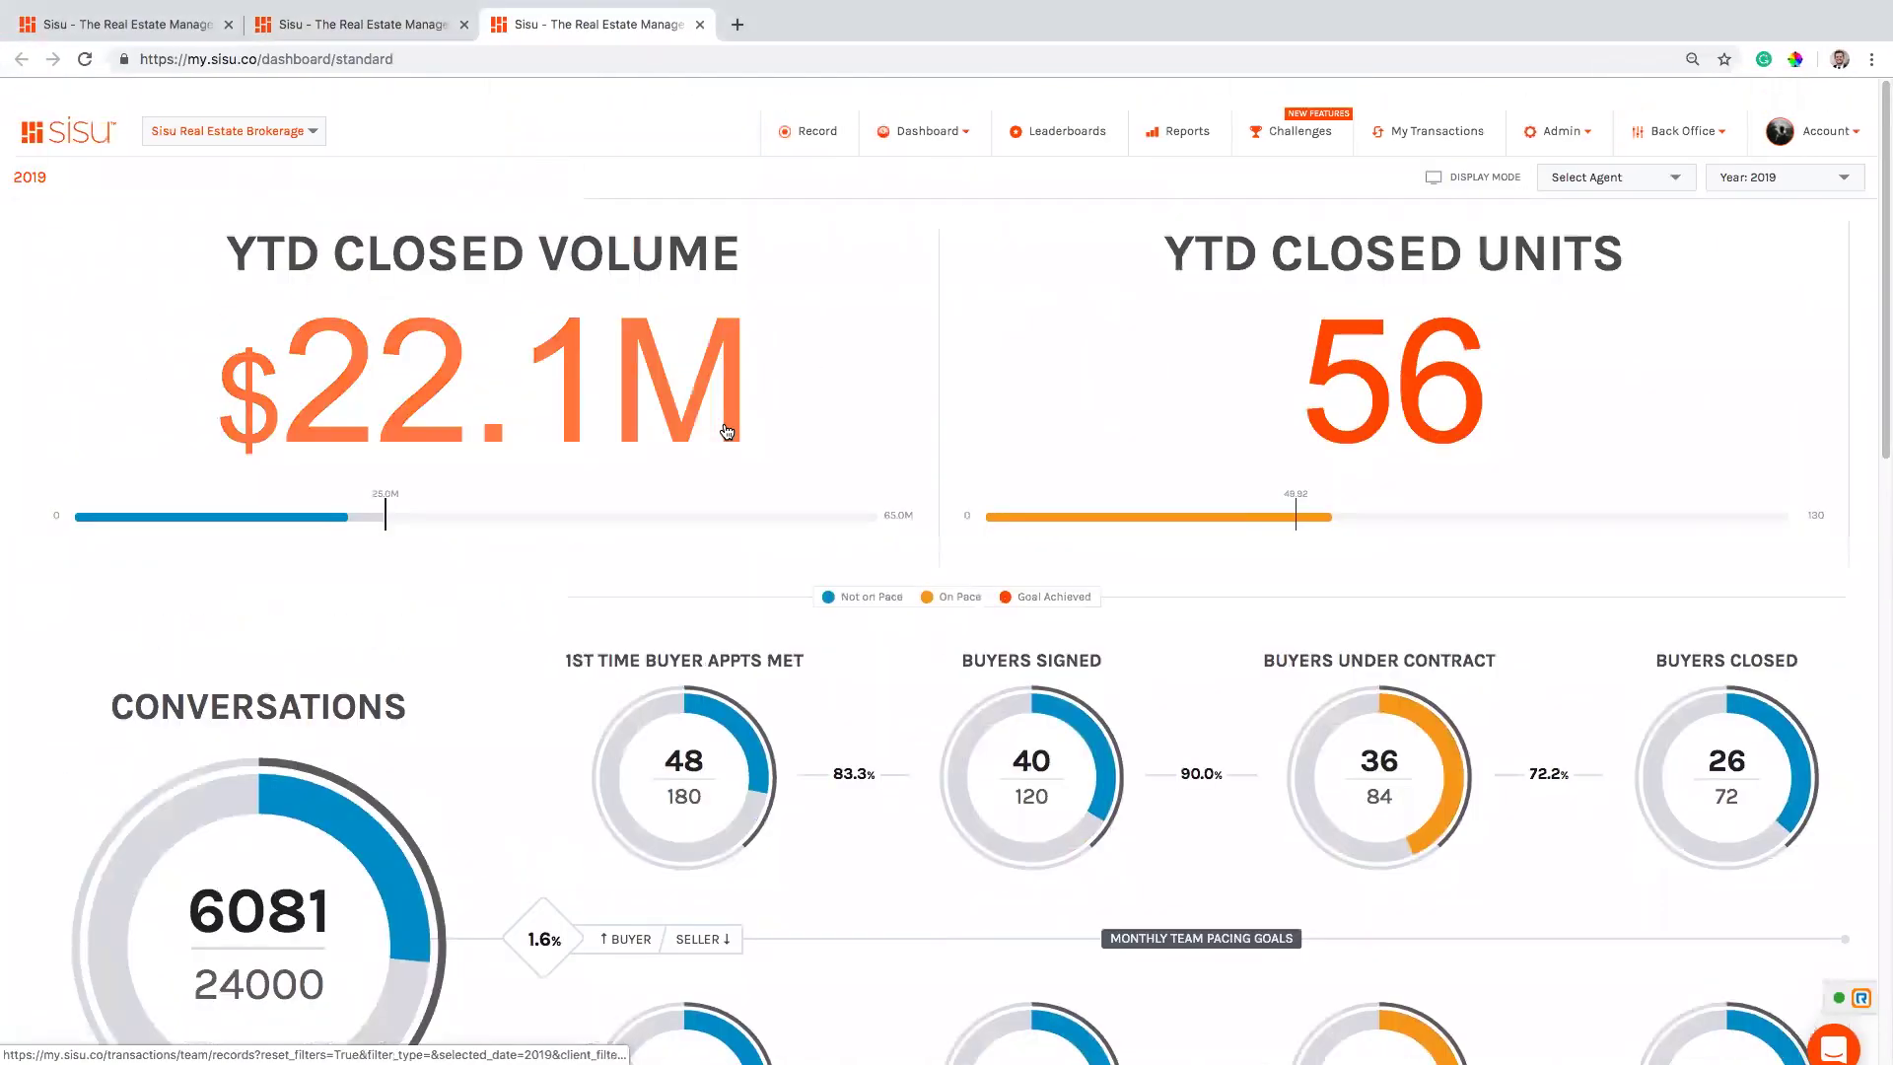
# - Switch to the Snapshot dashboard and open the Lead Source ROI report
pyautogui.click(929, 112)
pyautogui.click(926, 156)
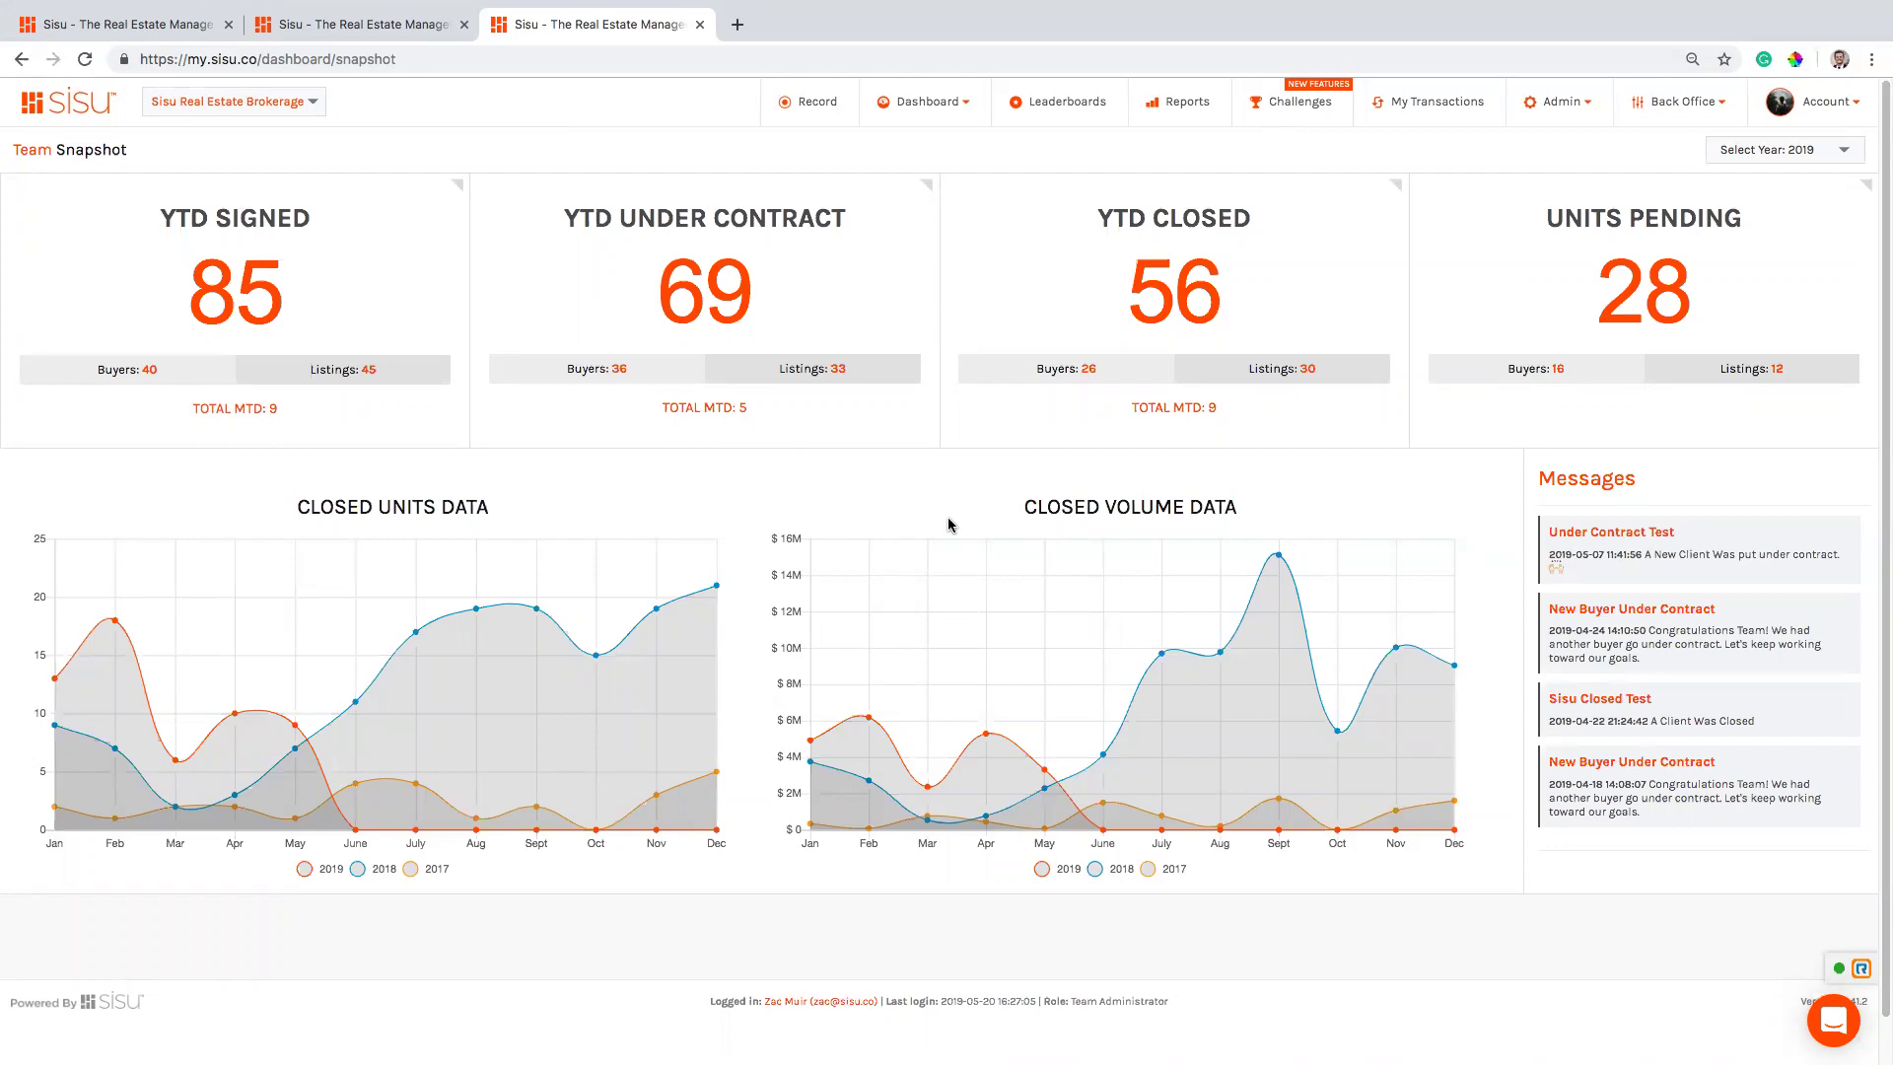
pyautogui.click(1193, 104)
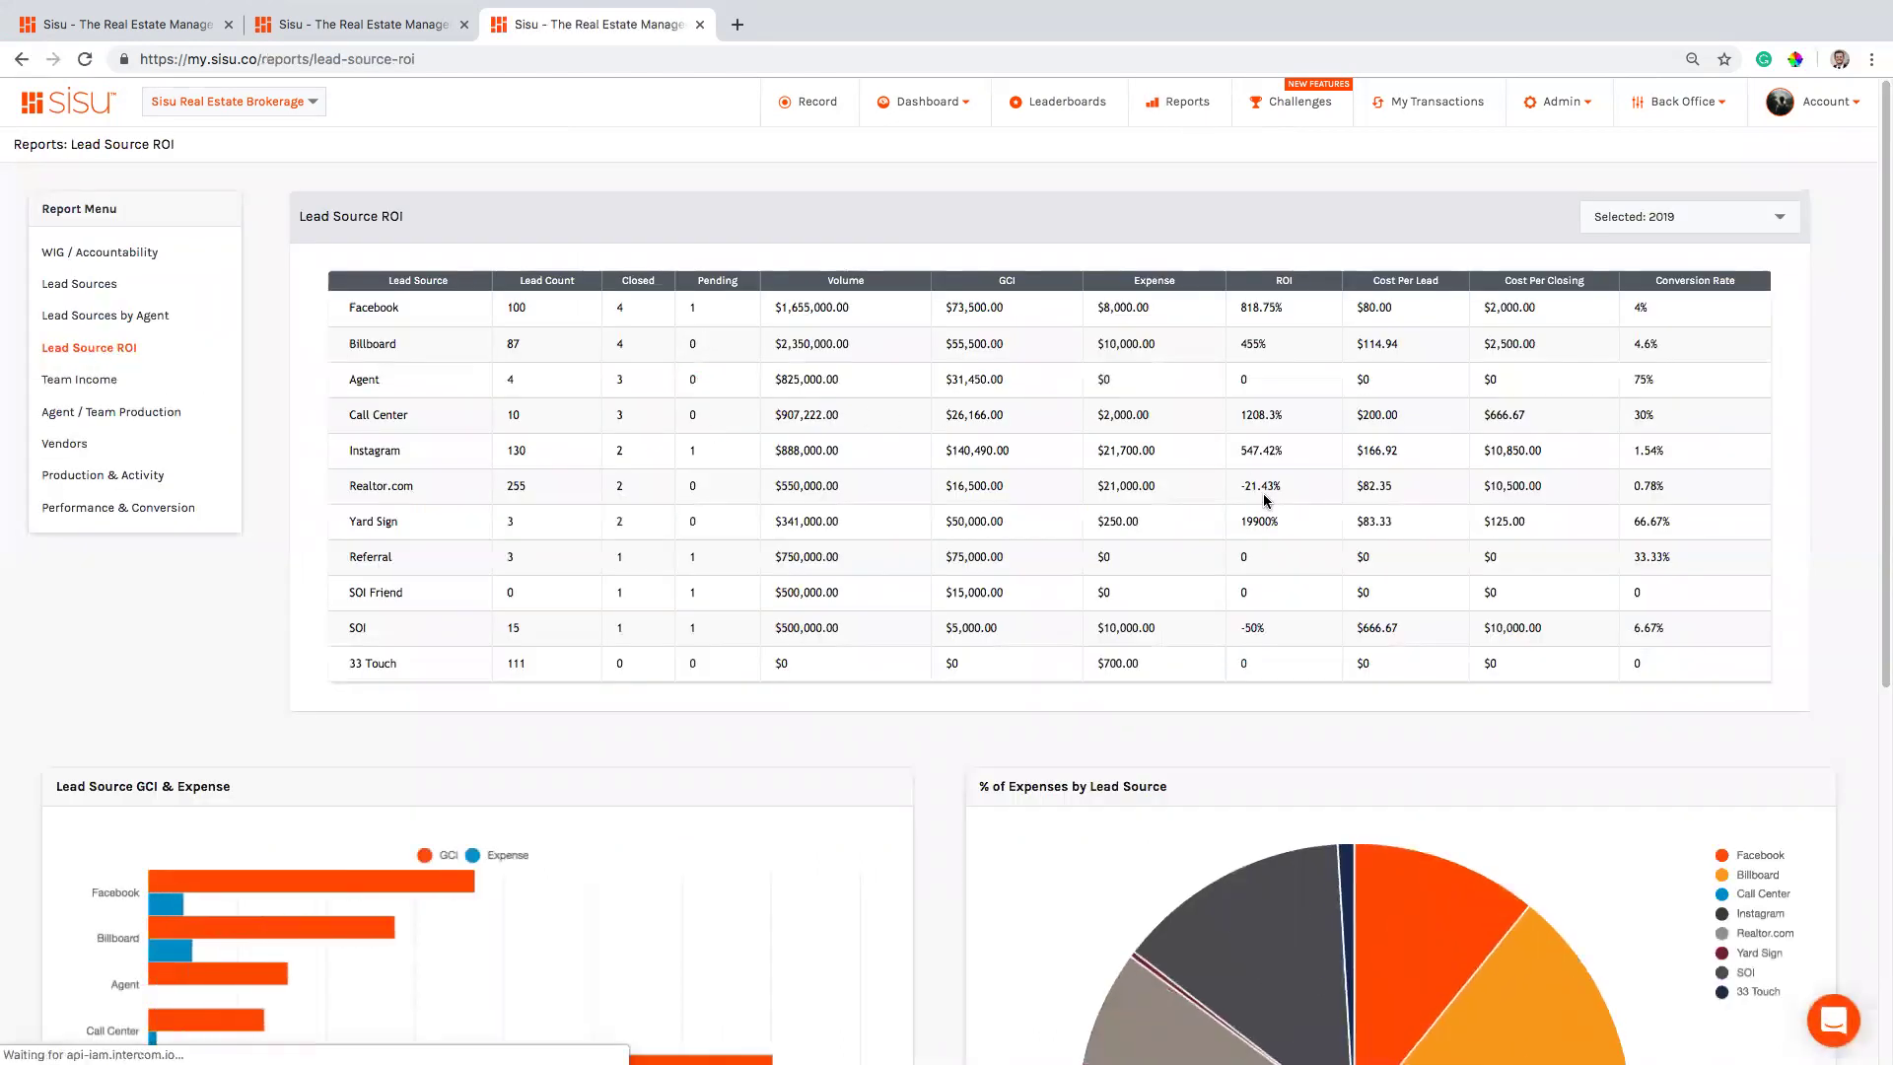
# - Scroll through the Lead Source ROI table and charts, then return to Google Sheets
pyautogui.scroll(-1, 1265, 501)
pyautogui.scroll(-5, 1263, 493)
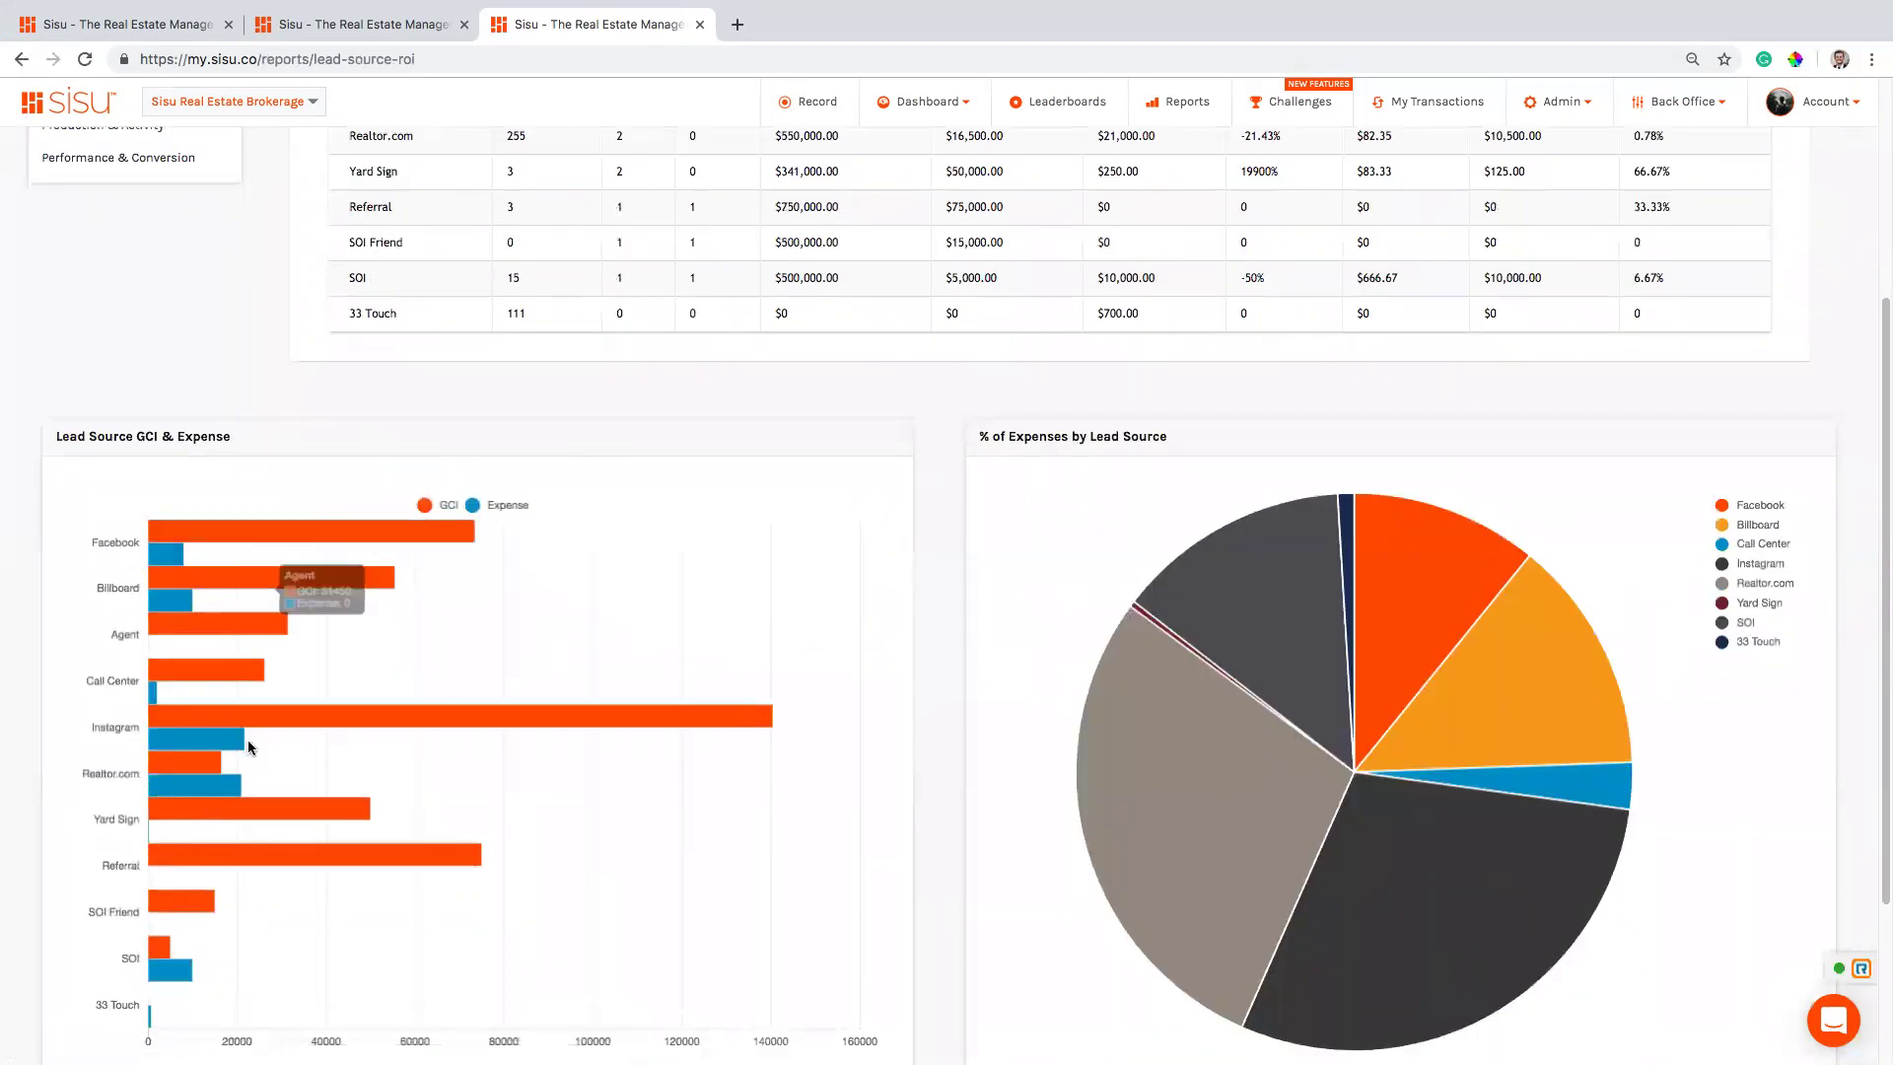
pyautogui.scroll(-3, 473, 819)
pyautogui.scroll(8, 575, 690)
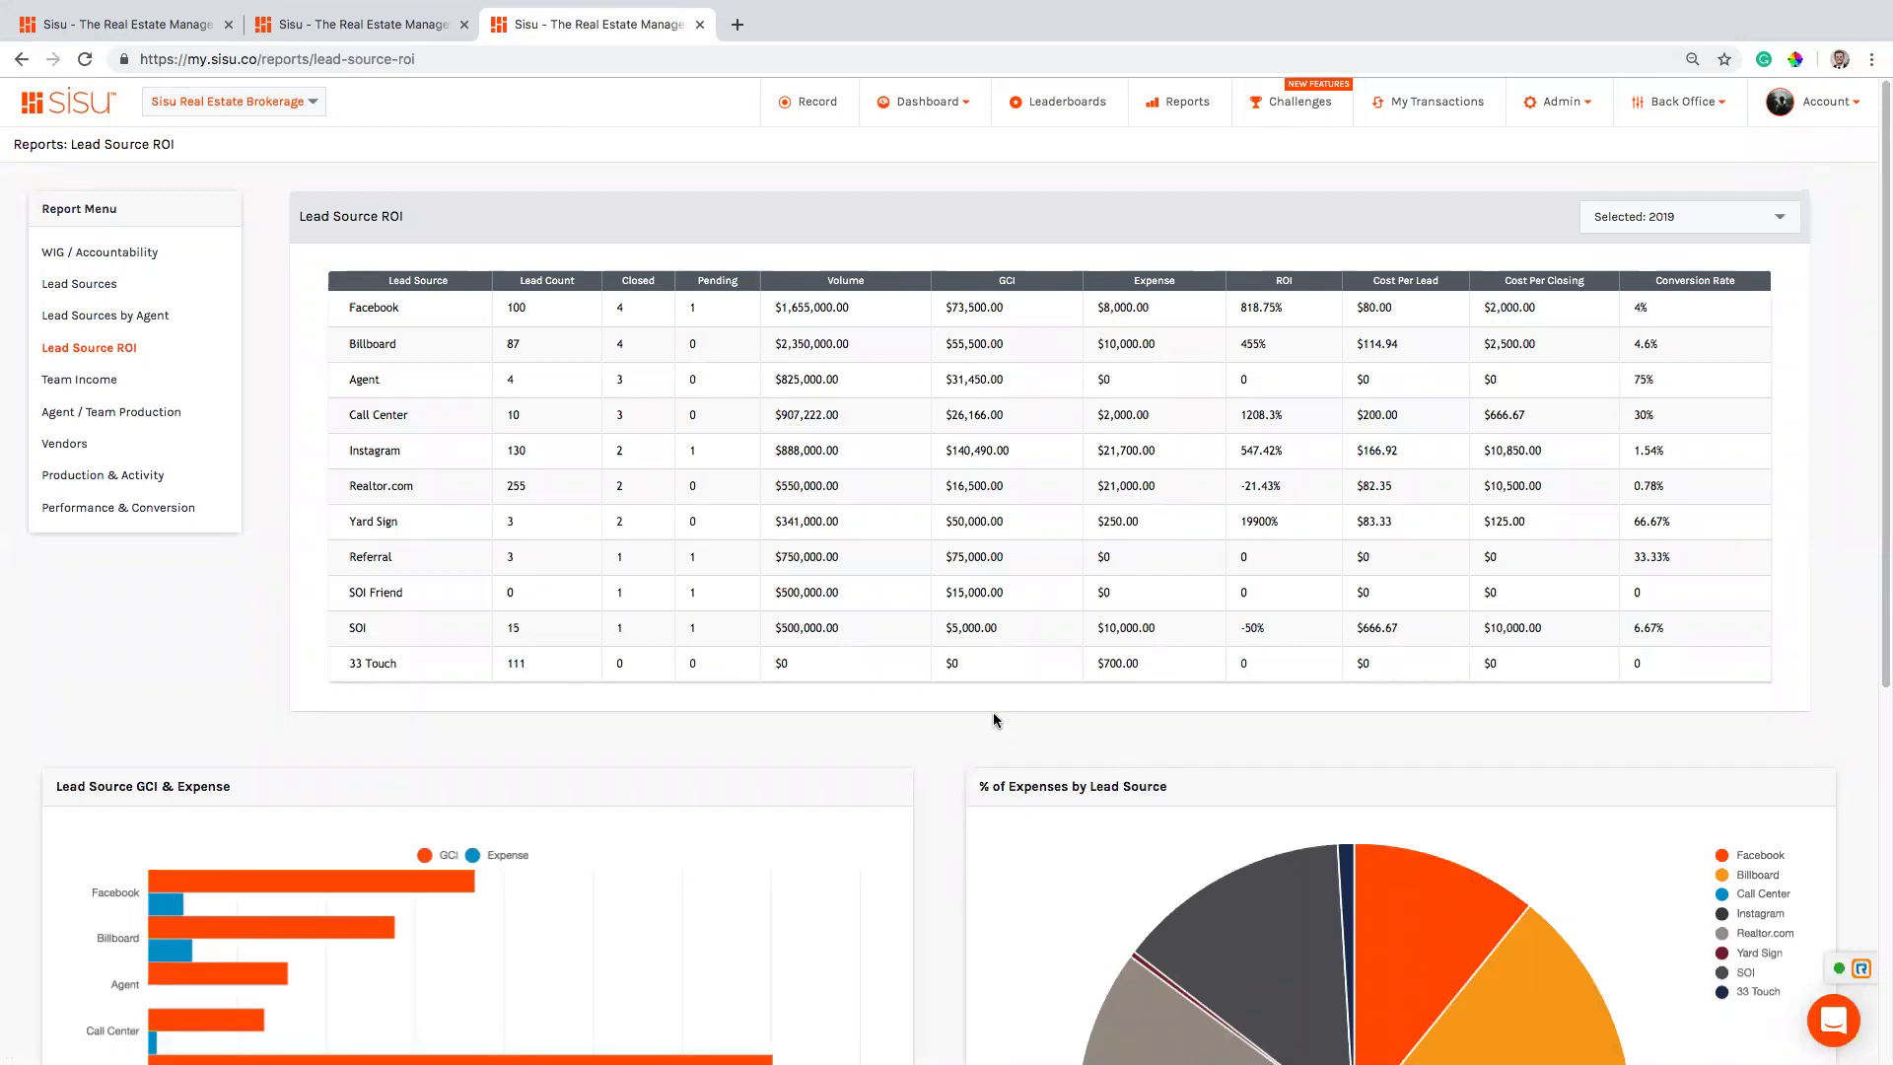
pyautogui.hotkey('ctrl', 'Right')
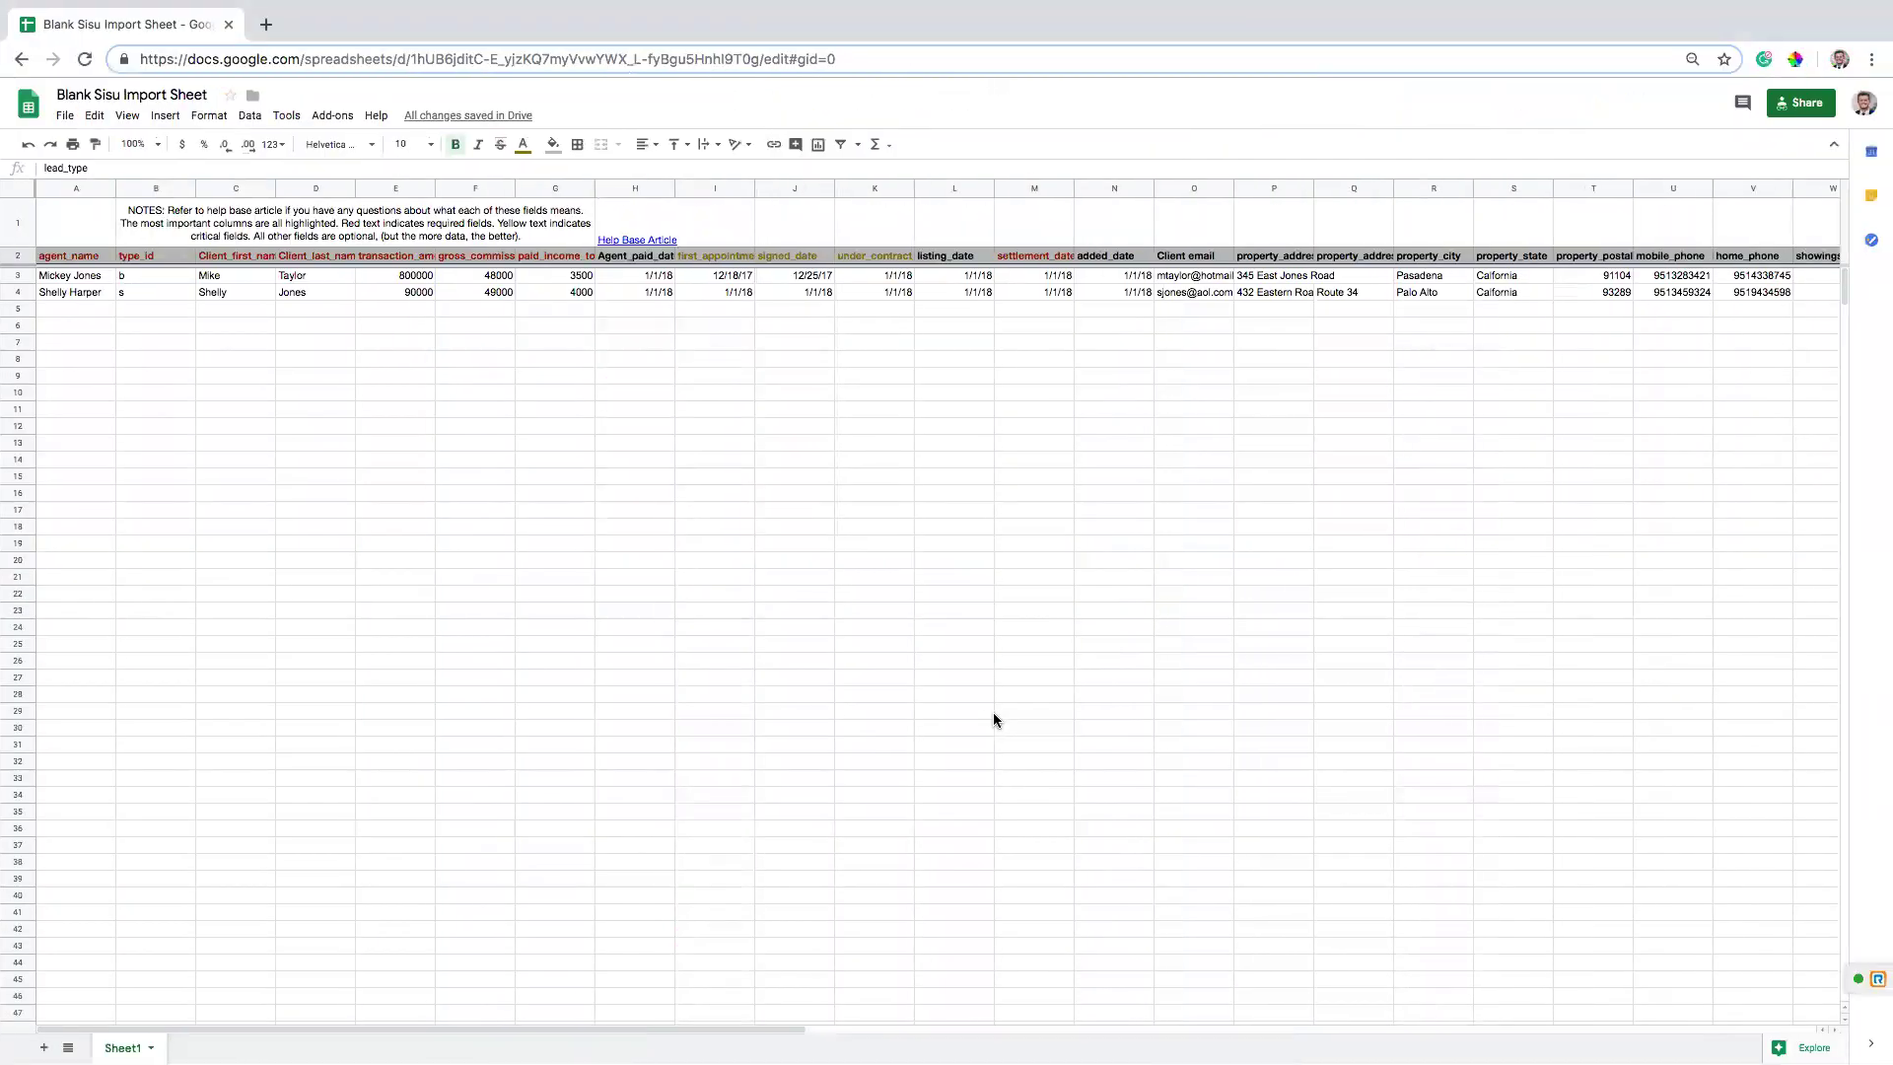